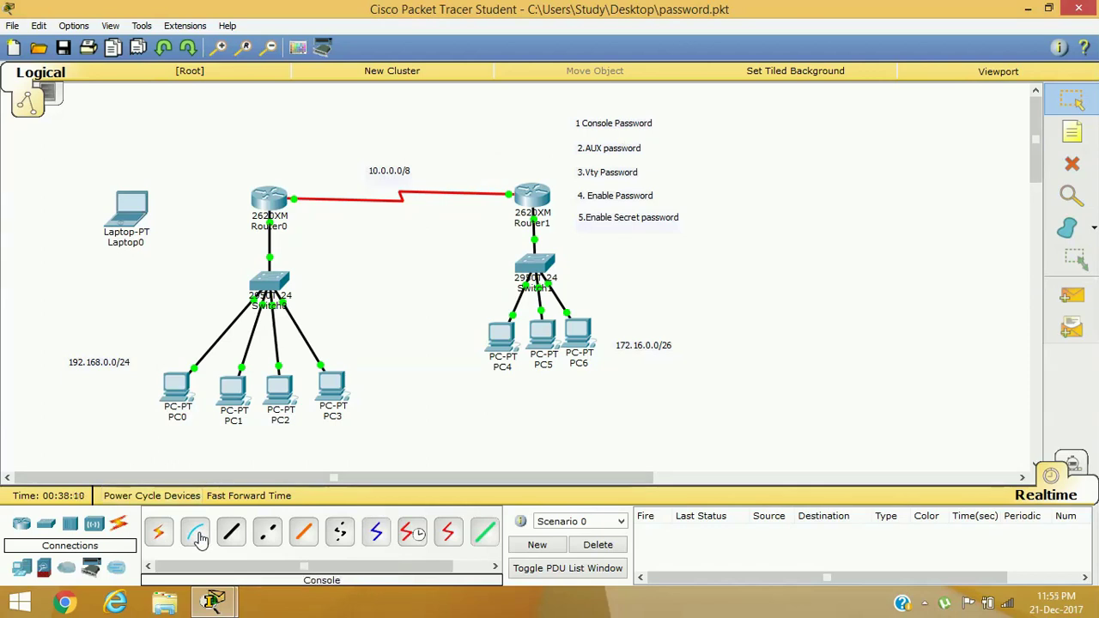
Link Laptop0's RS 232 port to Router0's Console port with a console cable and open Laptop0
{"action": "left_click", "coordinate": [197, 534]}
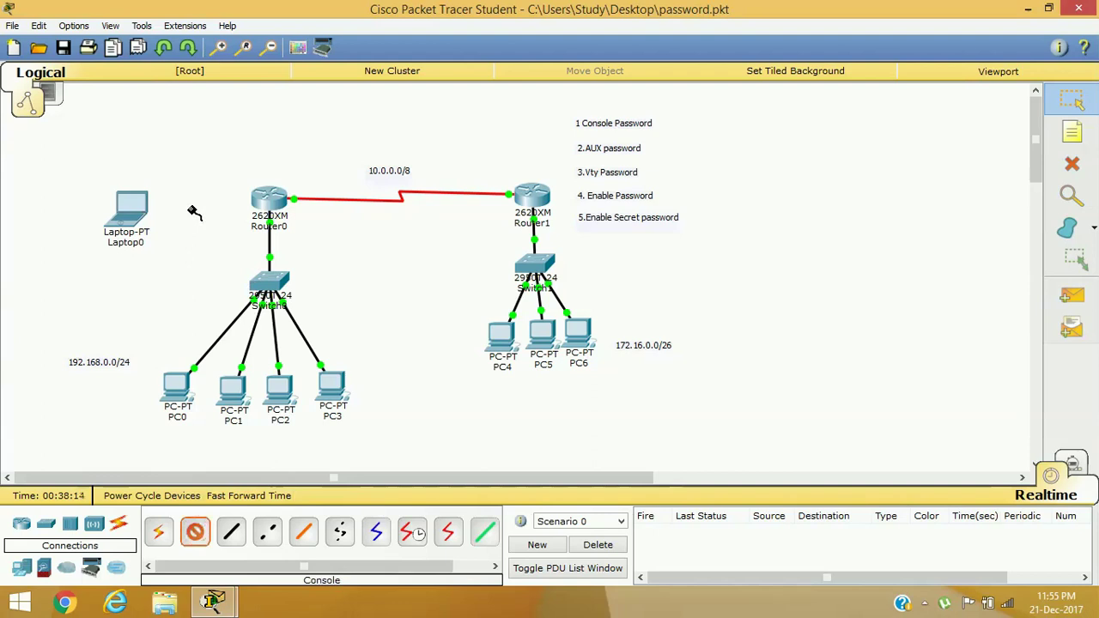
{"action": "left_click", "coordinate": [133, 209]}
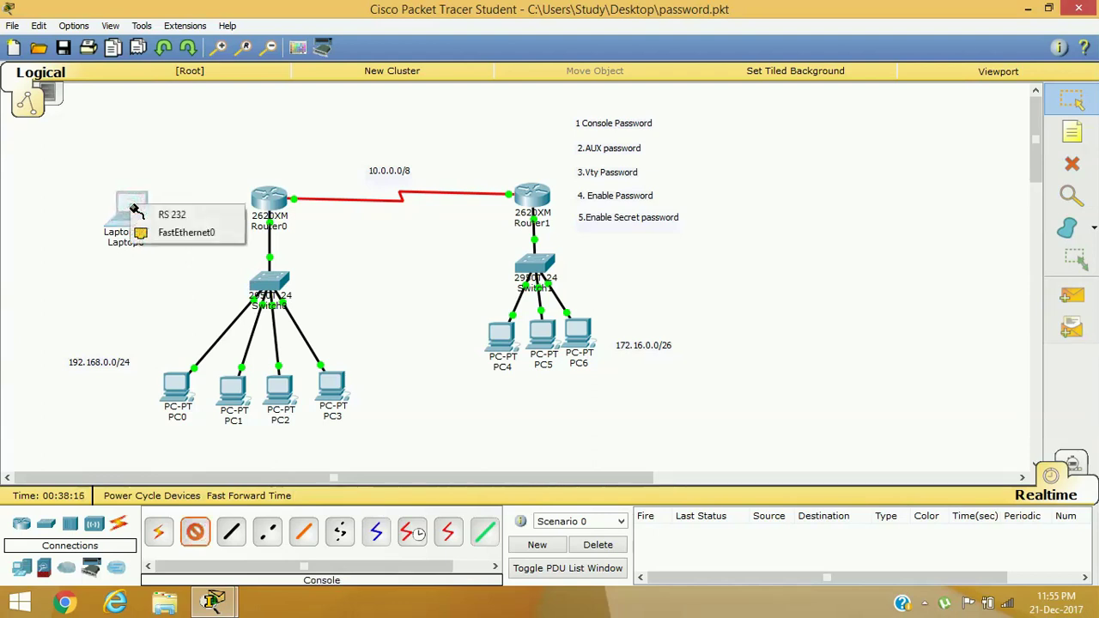
{"action": "left_click", "coordinate": [189, 215]}
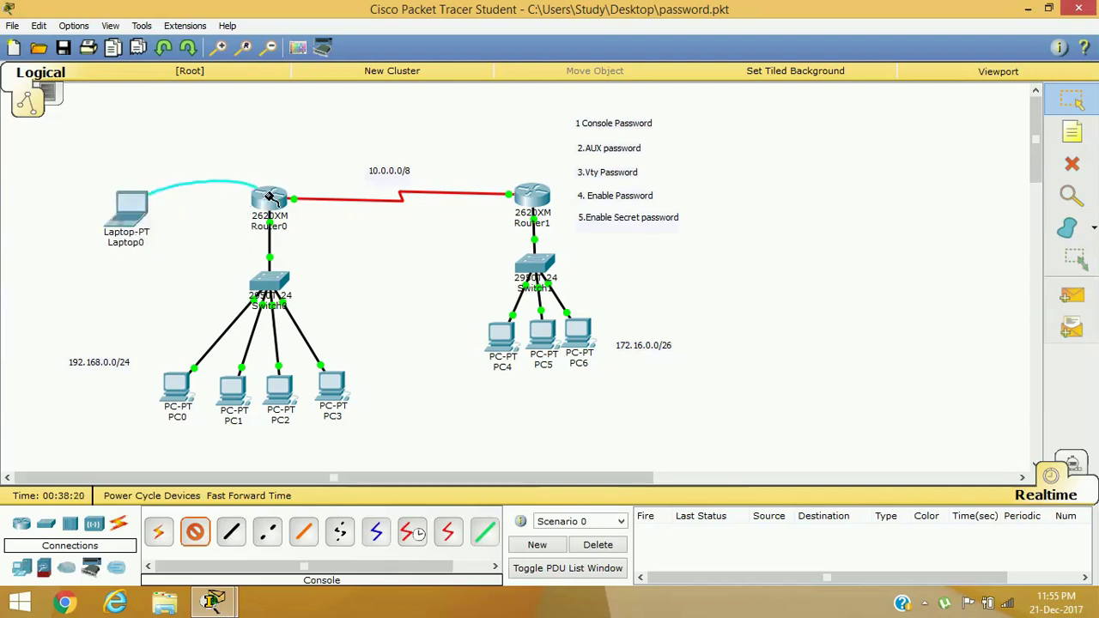
{"action": "left_click", "coordinate": [268, 197]}
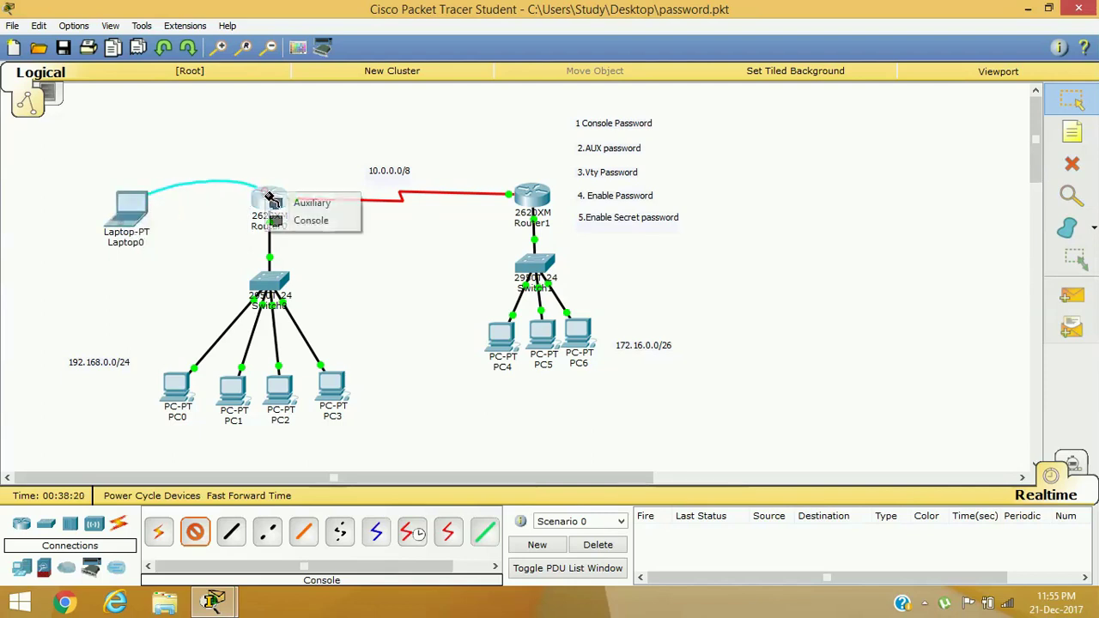
{"action": "left_click", "coordinate": [298, 225]}
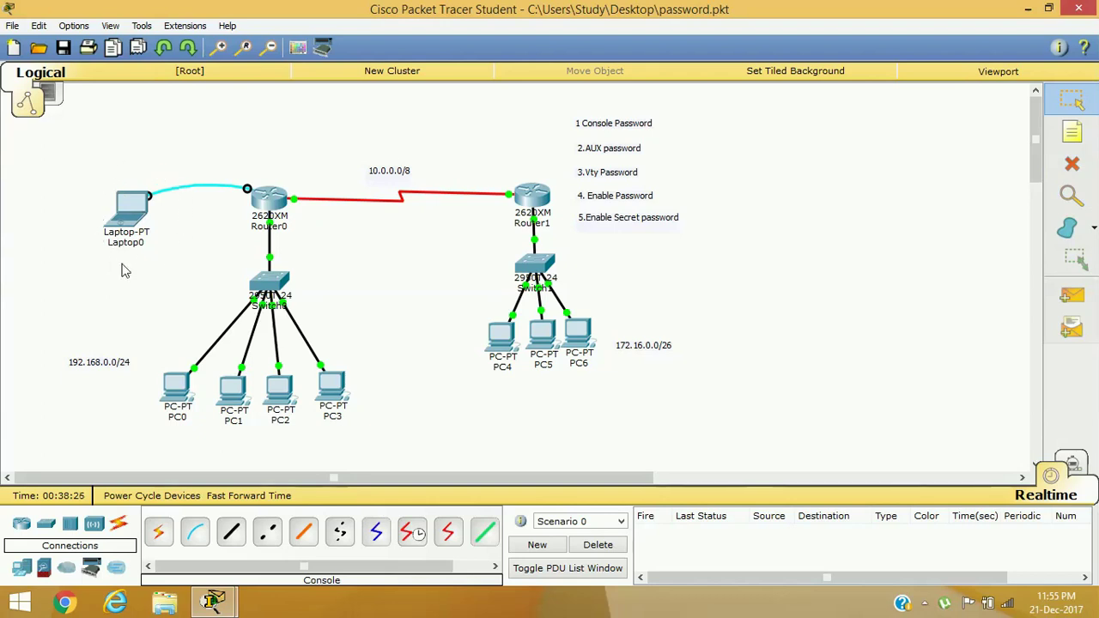
{"action": "left_click", "coordinate": [130, 219]}
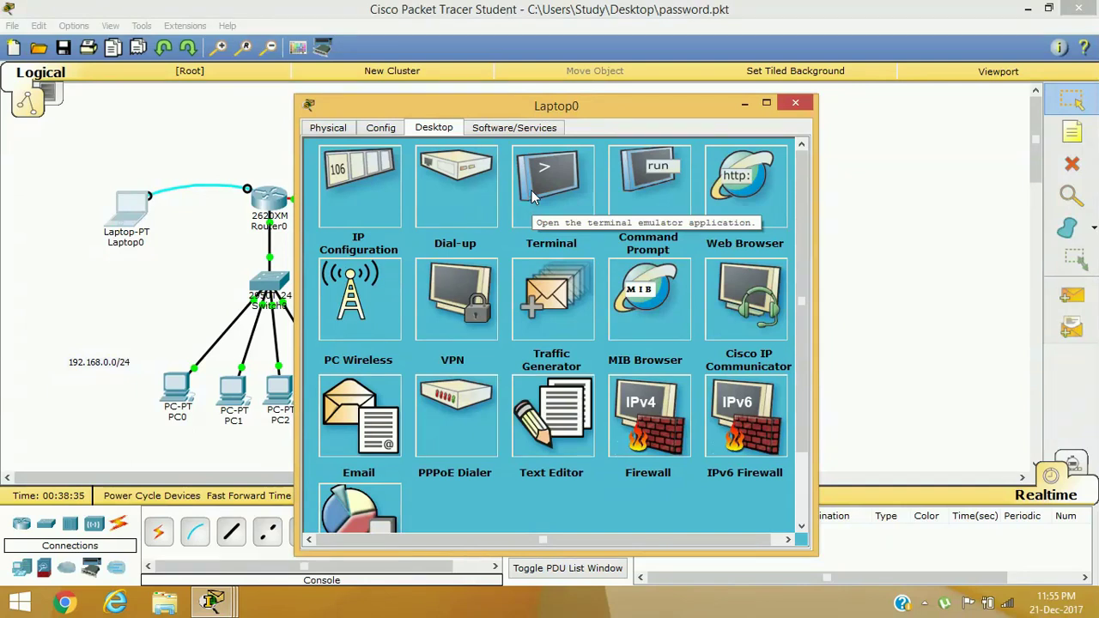
Open Laptop0's Terminal with default settings, reach the R1> prompt, then close Terminal and Laptop0
{"action": "left_click", "coordinate": [530, 196]}
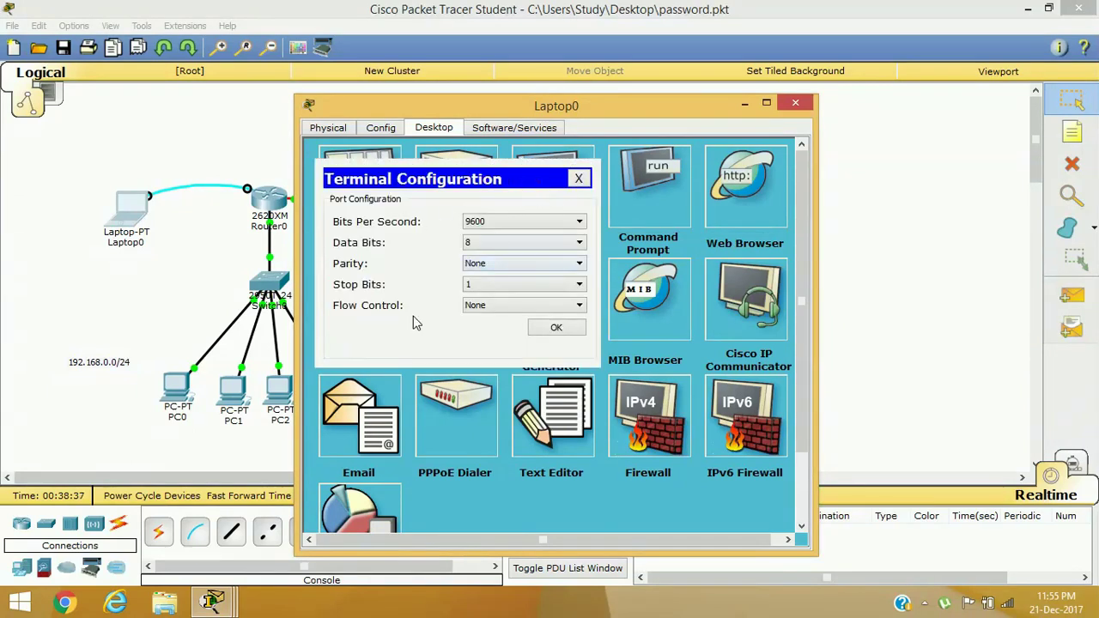
{"action": "left_click", "coordinate": [557, 329]}
{"action": "key", "text": "Return"}
{"action": "key", "text": "Return"}
{"action": "key", "text": "Return"}
{"action": "key", "text": "Return"}
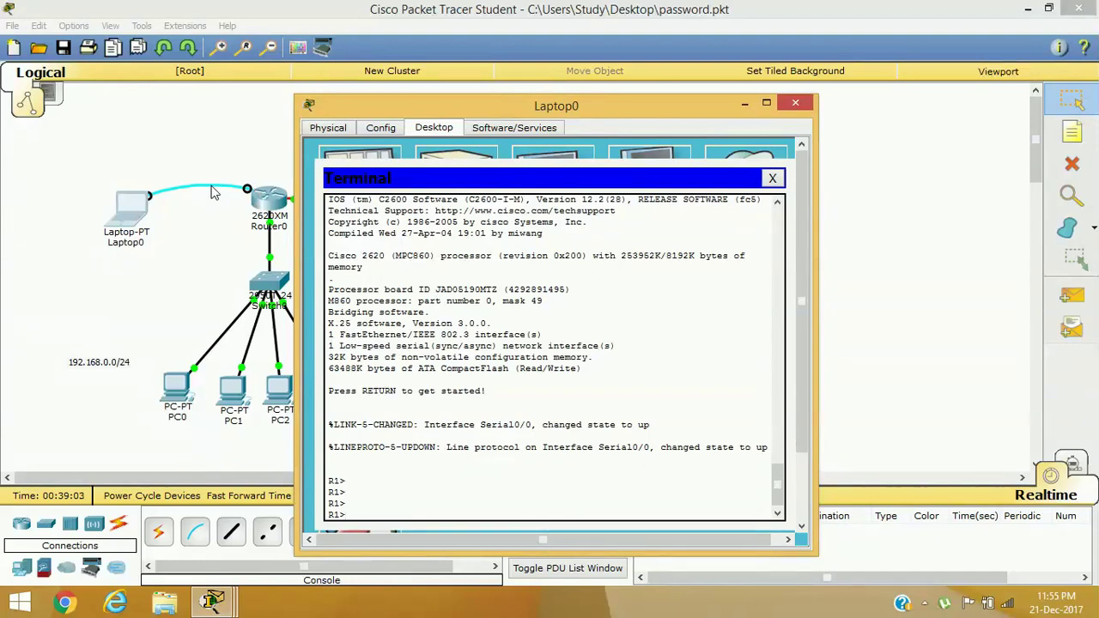
{"action": "left_click", "coordinate": [772, 178]}
{"action": "left_click", "coordinate": [795, 103]}
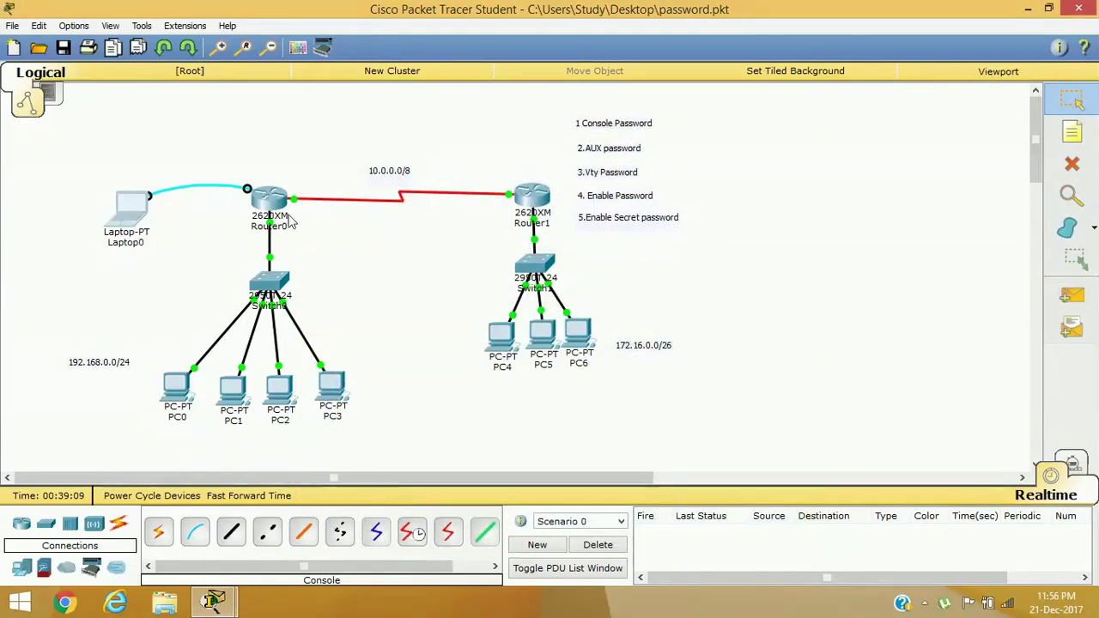
In Router0's CLI, enter privileged and global configuration mode, then enter line console 0
{"action": "left_click", "coordinate": [269, 197]}
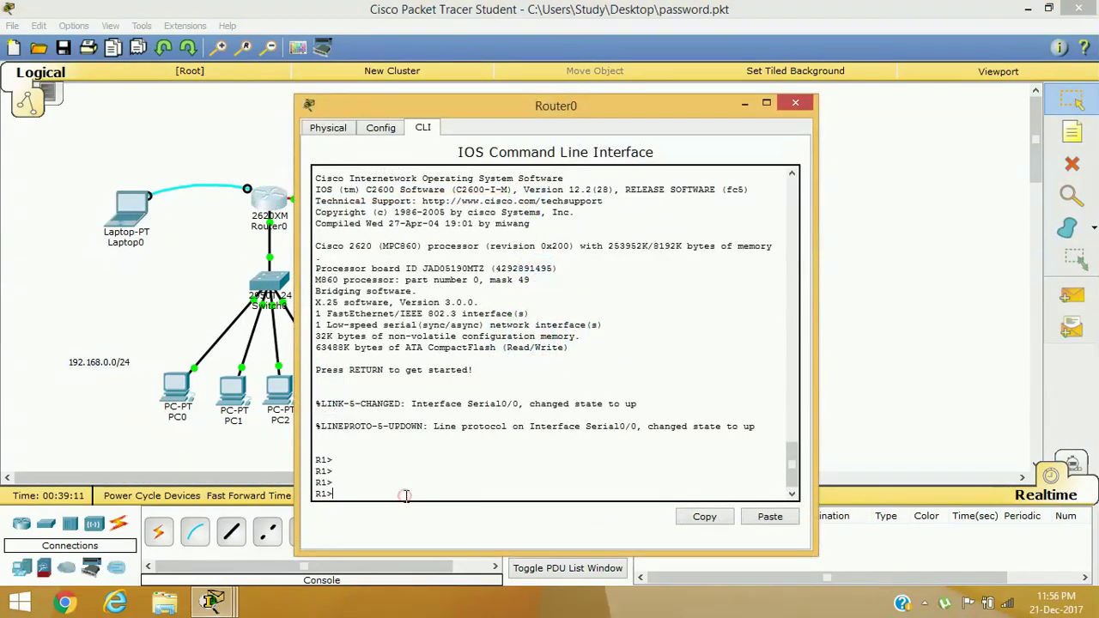
{"action": "type", "text": "en"}
{"action": "key", "text": "Tab"}
{"action": "key", "text": "Return"}
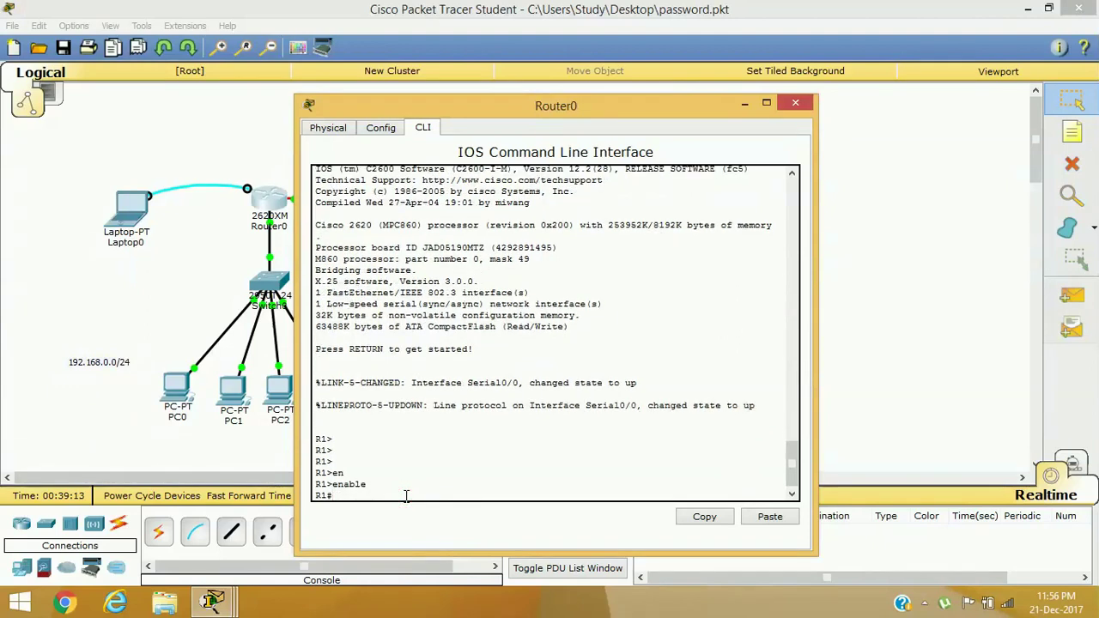
{"action": "type", "text": "conf"}
{"action": "key", "text": "Tab"}
{"action": "type", "text": "t"}
{"action": "key", "text": "Return"}
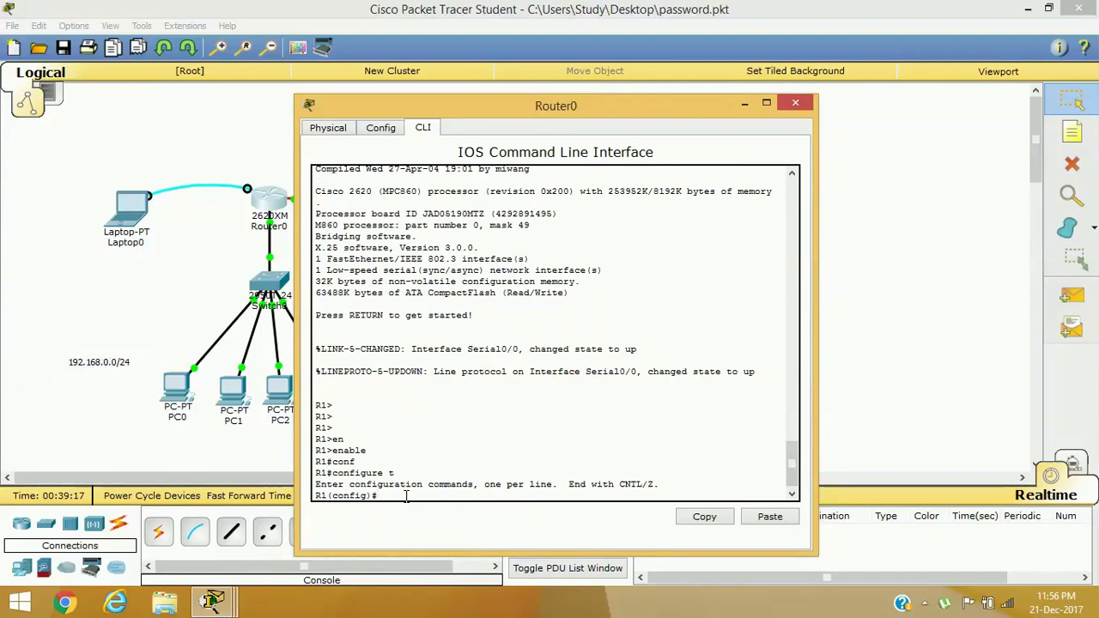
{"action": "type", "text": "lin"}
{"action": "key", "text": "Tab"}
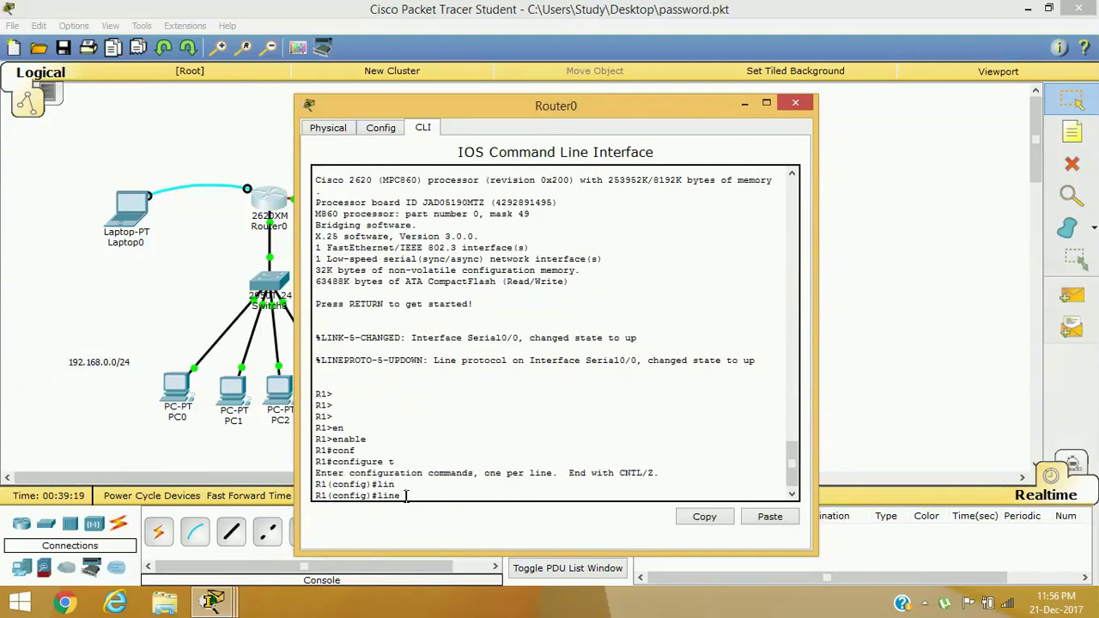
{"action": "type", "text": "co"}
{"action": "key", "text": "Tab"}
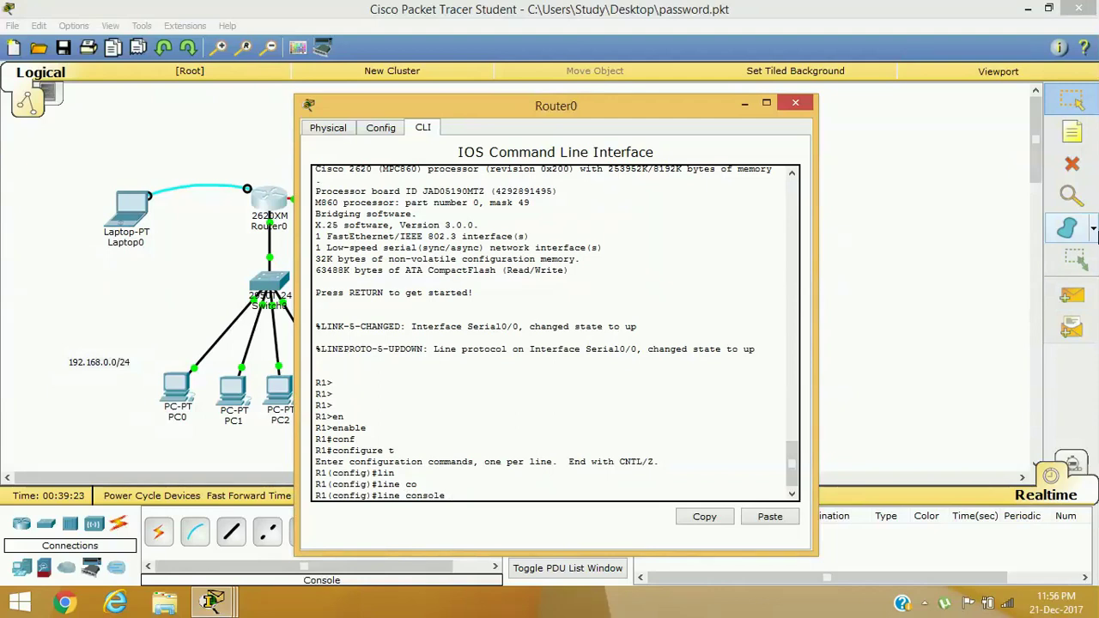
{"action": "type", "text": "?"}
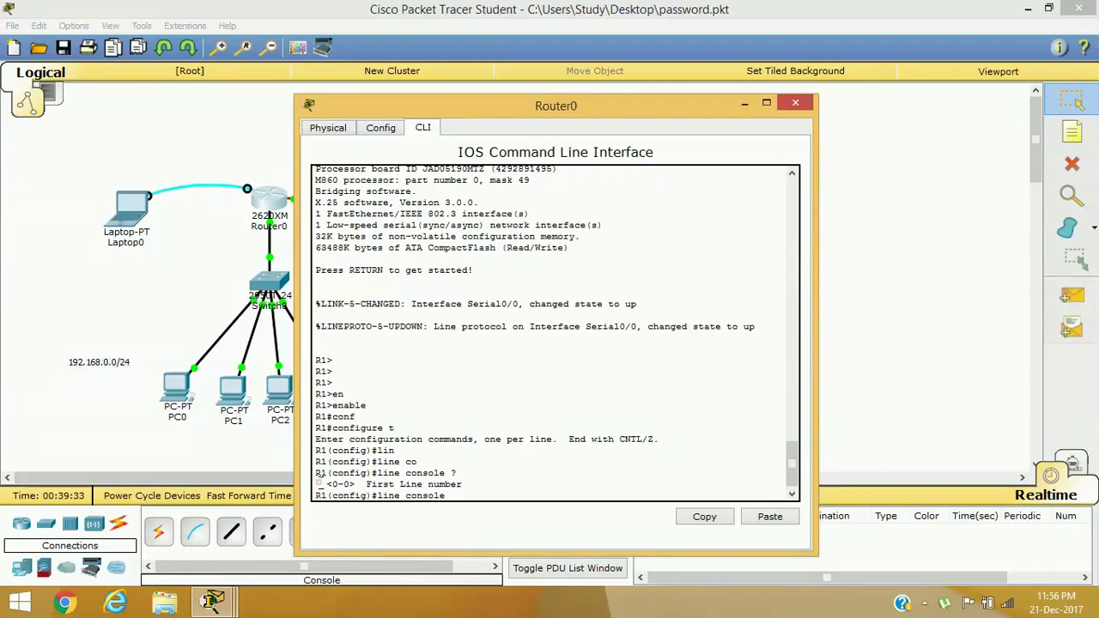
{"action": "left_click_drag", "start_coordinate": [319, 484], "coordinate": [358, 484]}
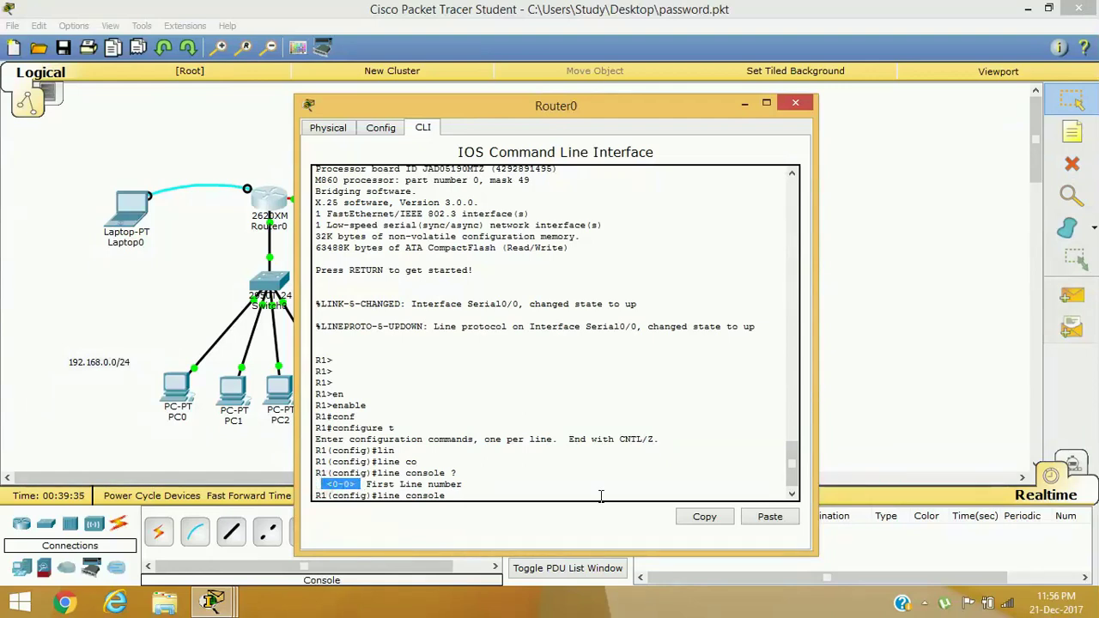
{"action": "left_click", "coordinate": [482, 500]}
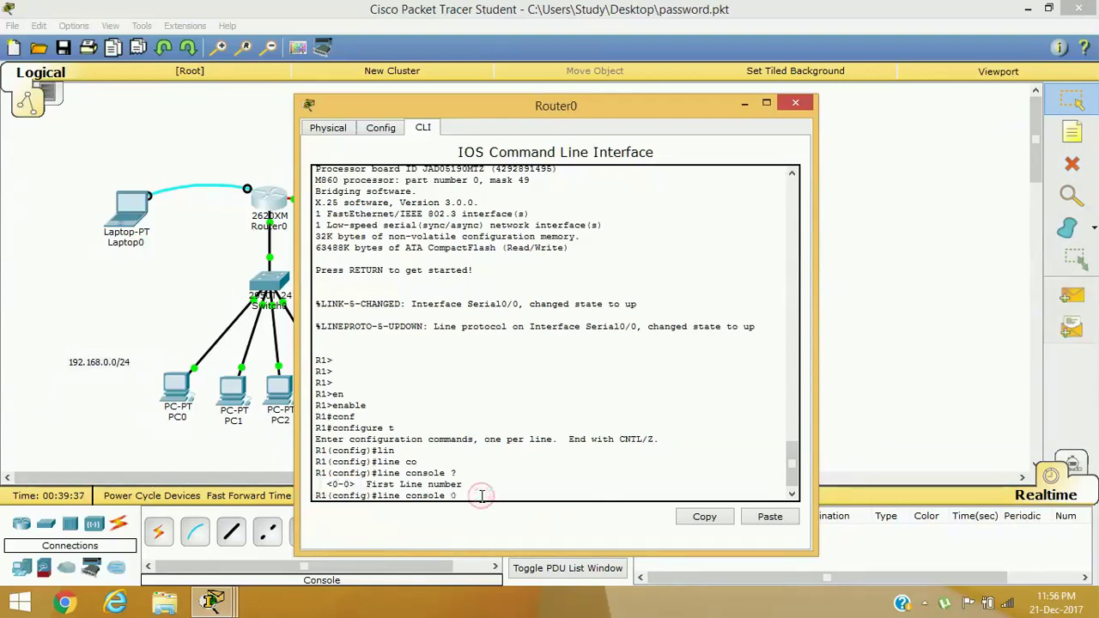
{"action": "type", "text": "0"}
{"action": "key", "text": "Return"}
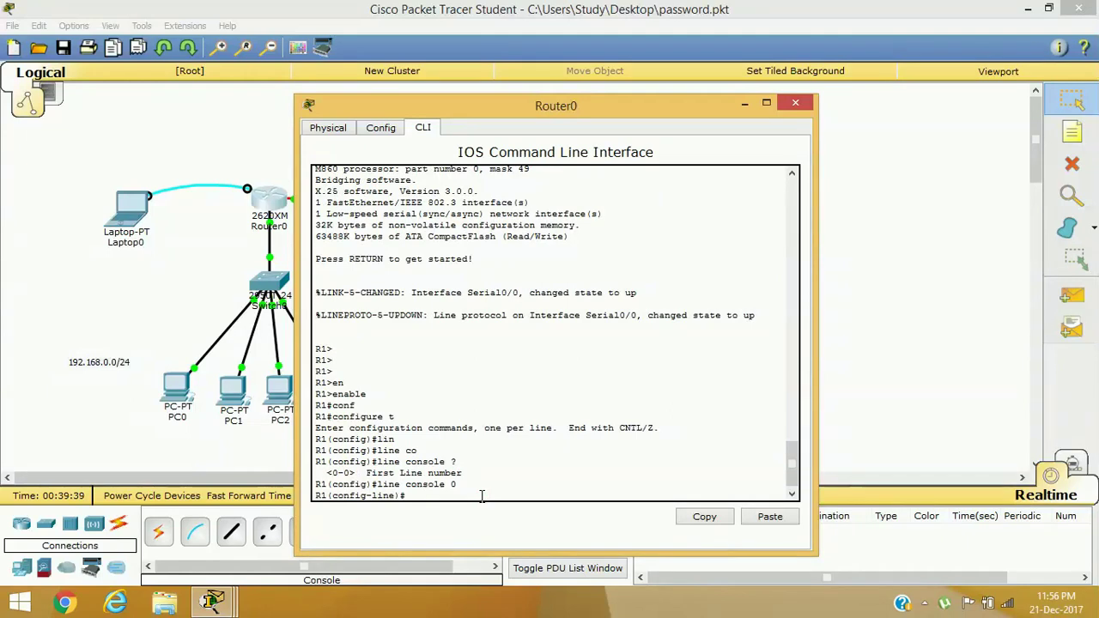
Set a console line password and require login on console 0
{"action": "type", "text": "pas"}
{"action": "key", "text": "Tab"}
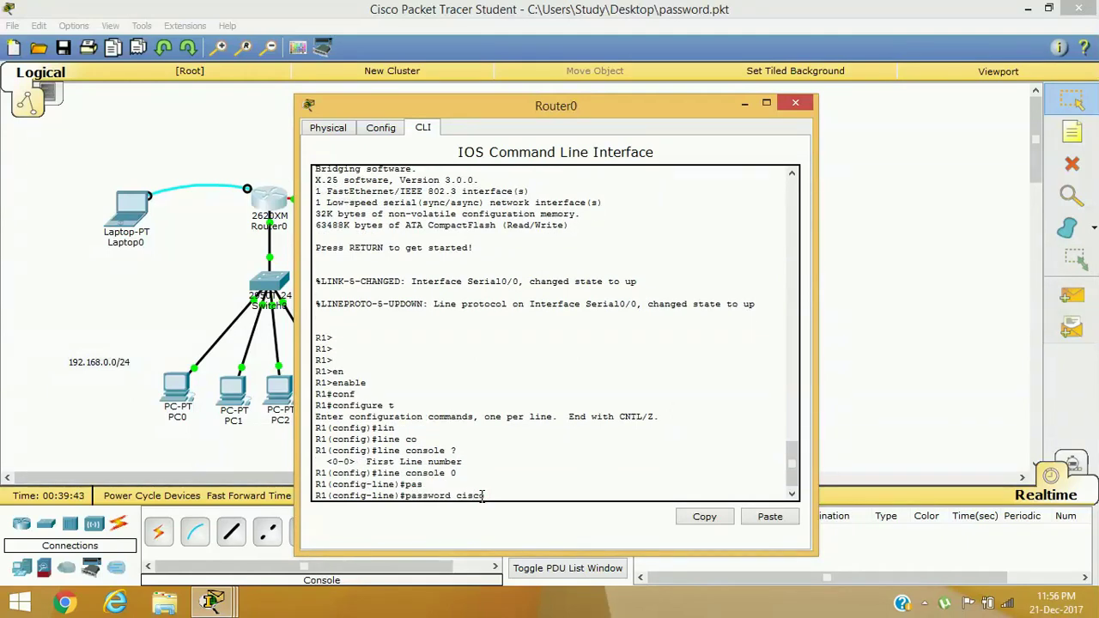
{"action": "type", "text": "cisco"}
{"action": "key", "text": "Return"}
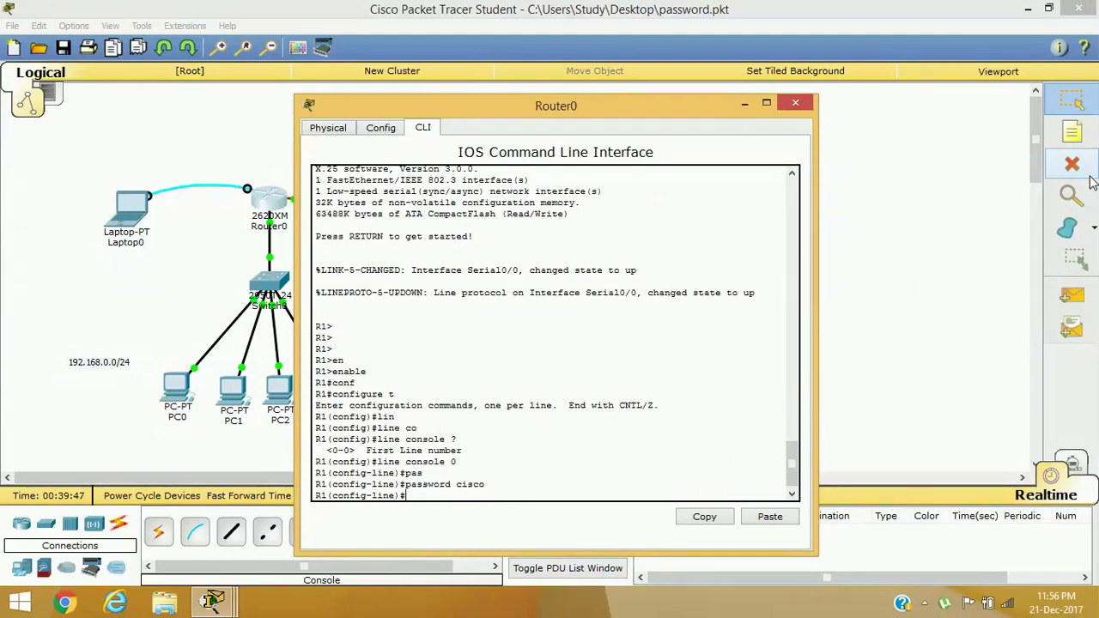
{"action": "type", "text": "o"}
{"action": "key", "text": "BackSpace"}
{"action": "type", "text": "log"}
{"action": "key", "text": "Tab"}
{"action": "type", "text": "i"}
{"action": "key", "text": "Tab"}
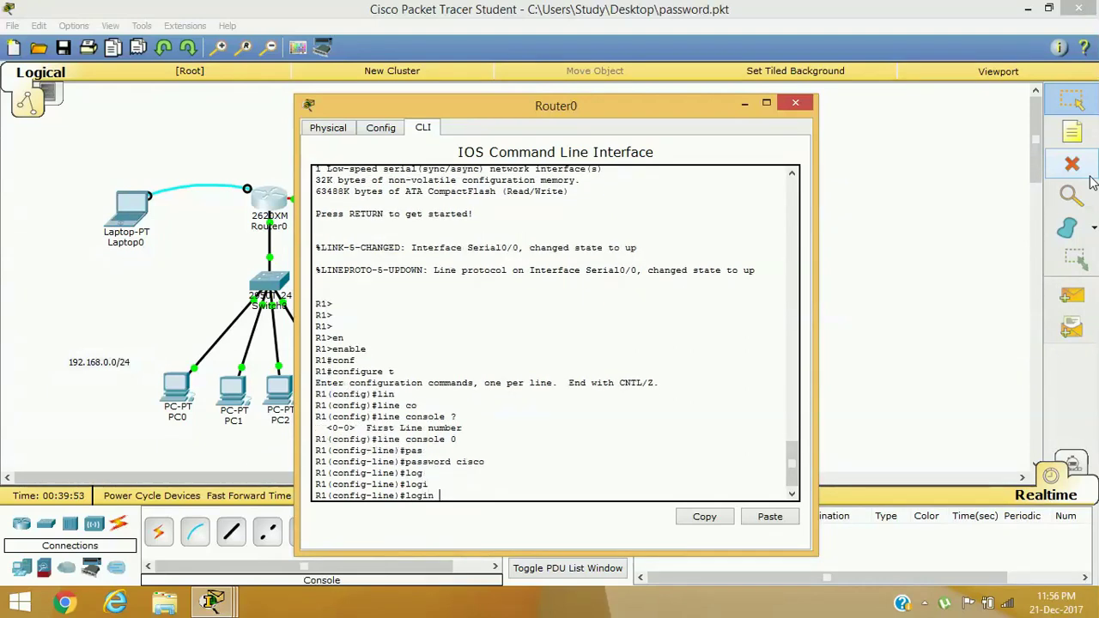
{"action": "key", "text": "Return"}
Exit to privileged mode, save the configuration with write, and log out of the console
{"action": "type", "text": "exit"}
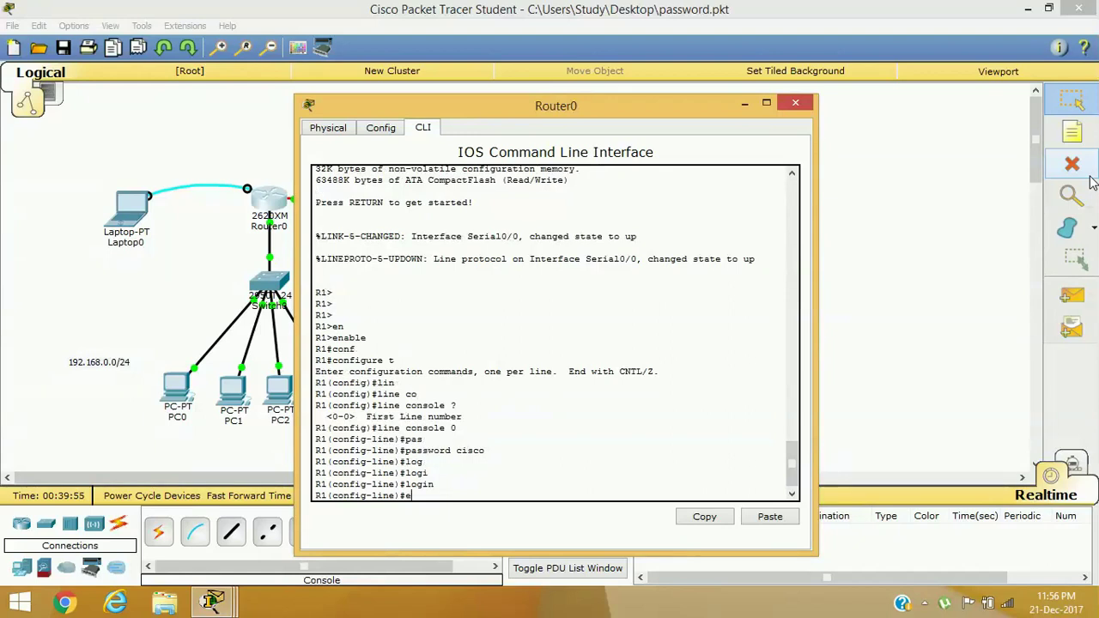
{"action": "key", "text": "Return"}
{"action": "type", "text": "it"}
{"action": "key", "text": "Return"}
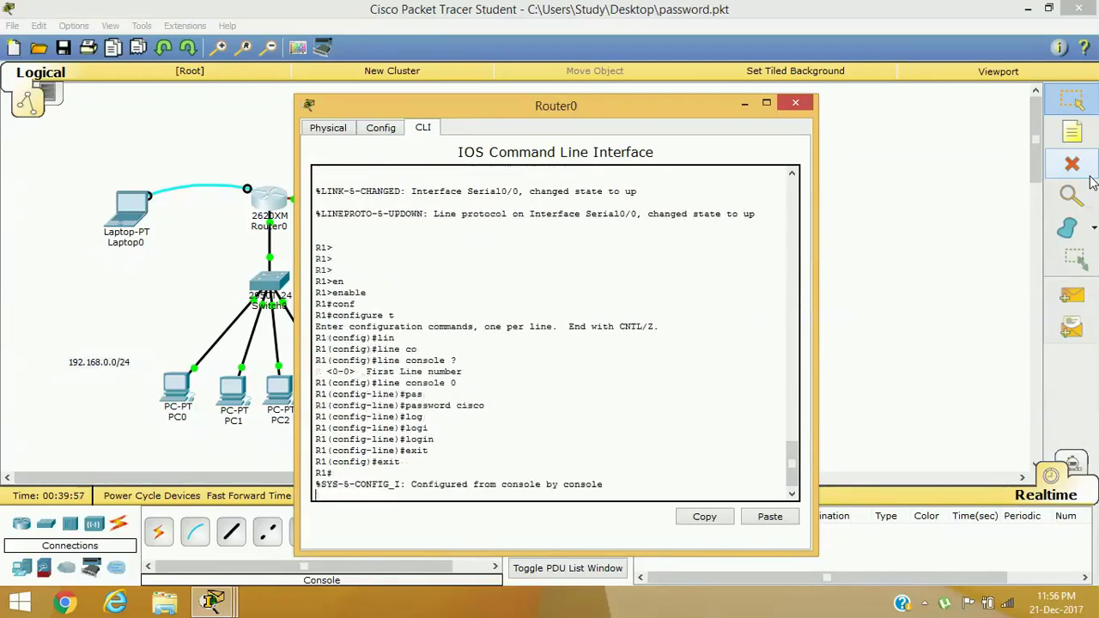
{"action": "type", "text": "wr"}
{"action": "key", "text": "Tab"}
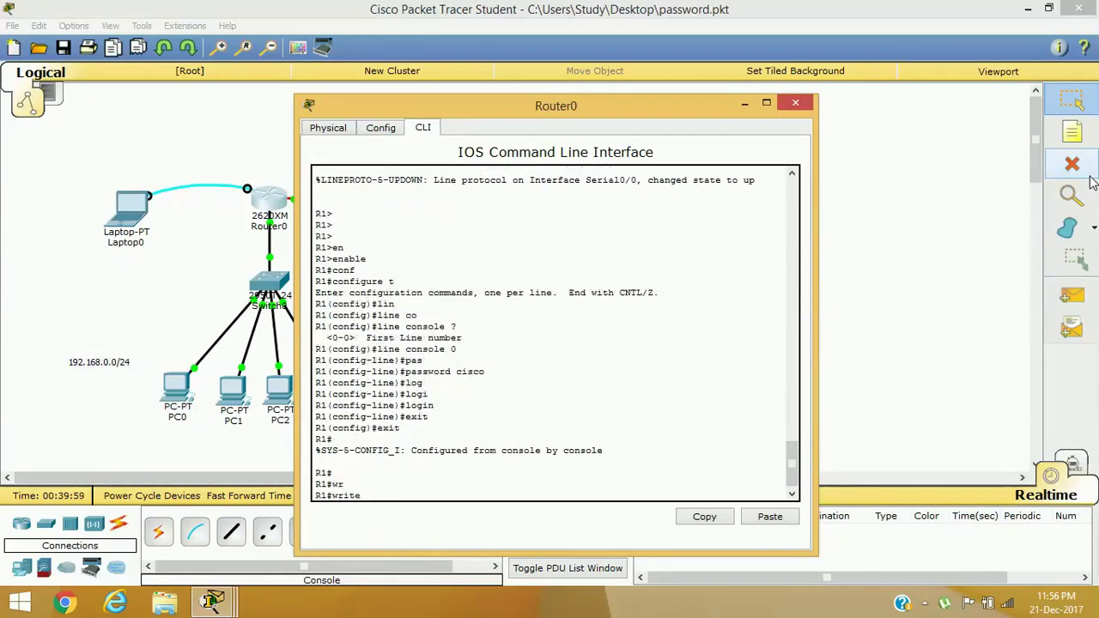
{"action": "key", "text": "Return"}
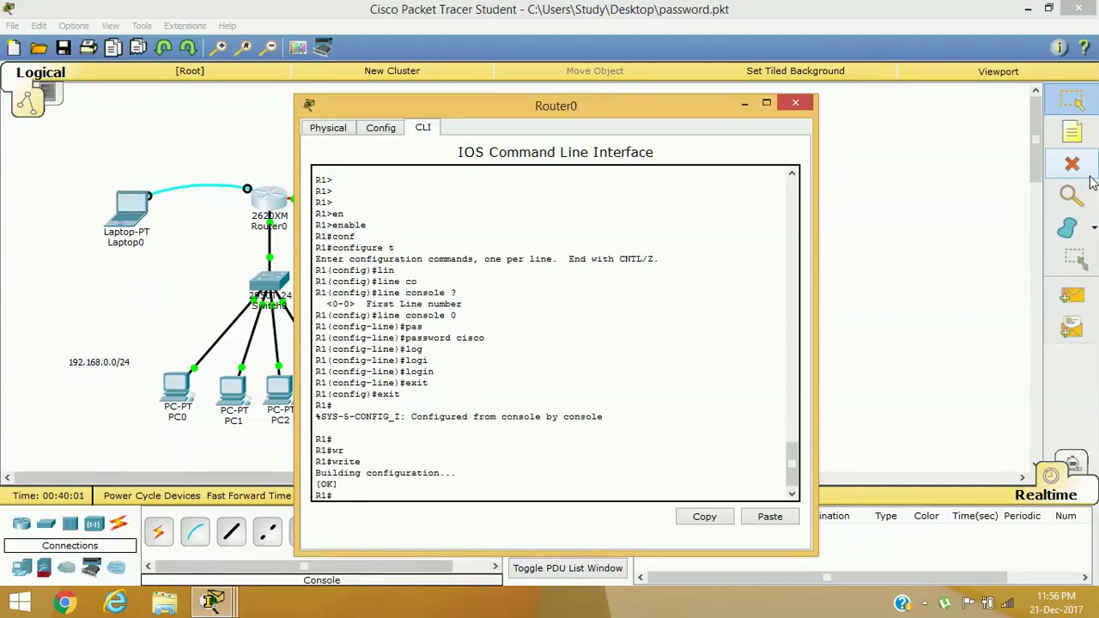
{"action": "type", "text": "exit"}
{"action": "key", "text": "Return"}
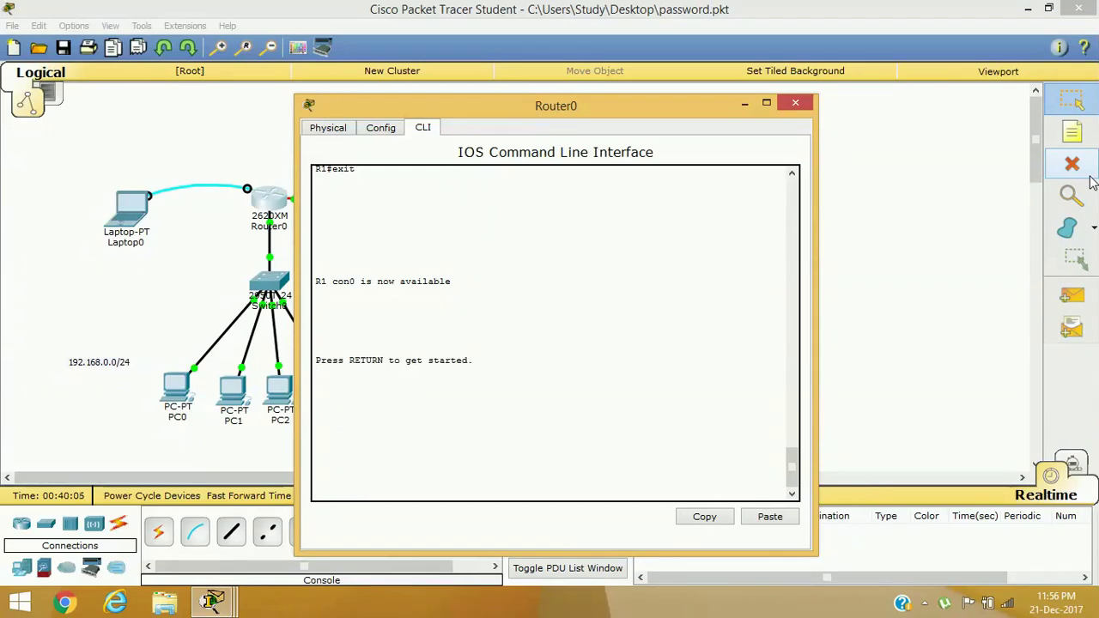
Log back into the console with the new password, enter enable mode, and close Router0's window
{"action": "key", "text": "Return"}
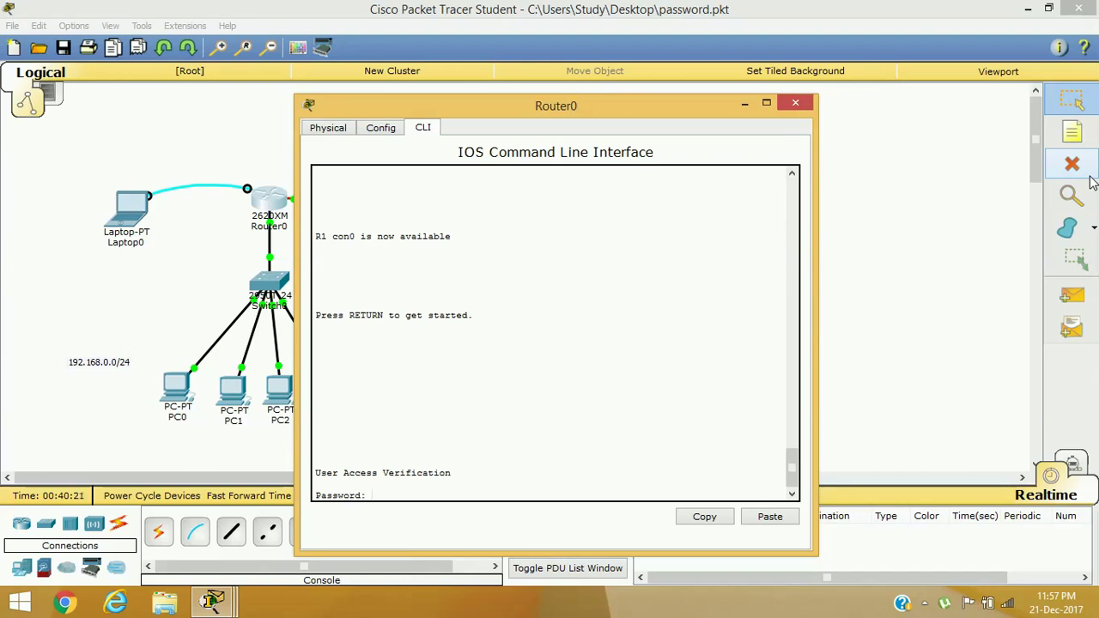
{"action": "key", "text": "Return"}
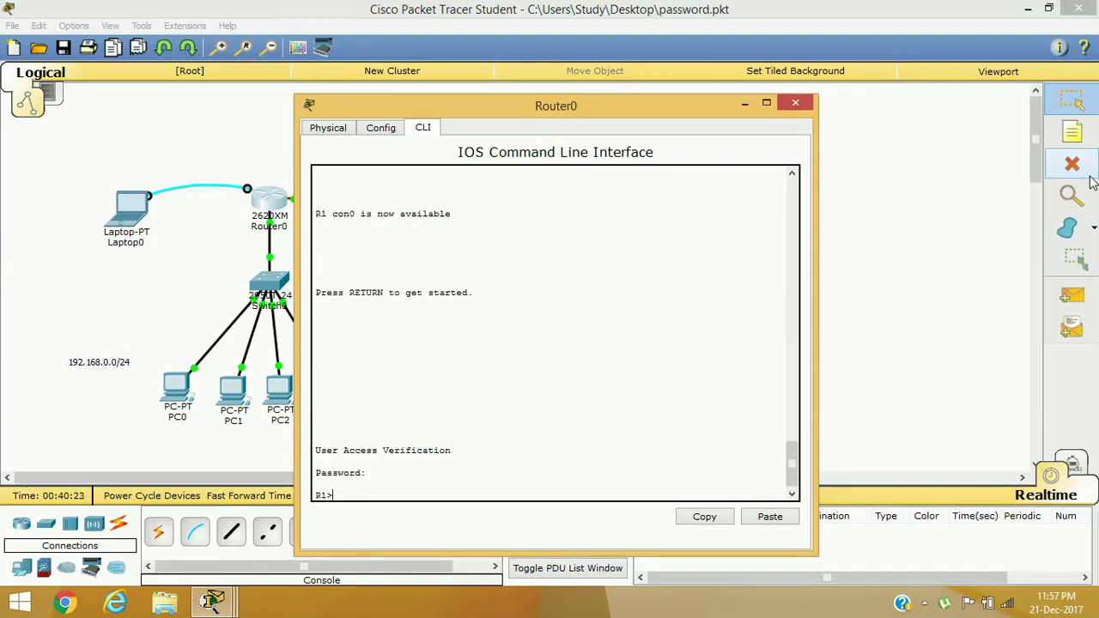
{"action": "type", "text": "en"}
{"action": "key", "text": "Tab"}
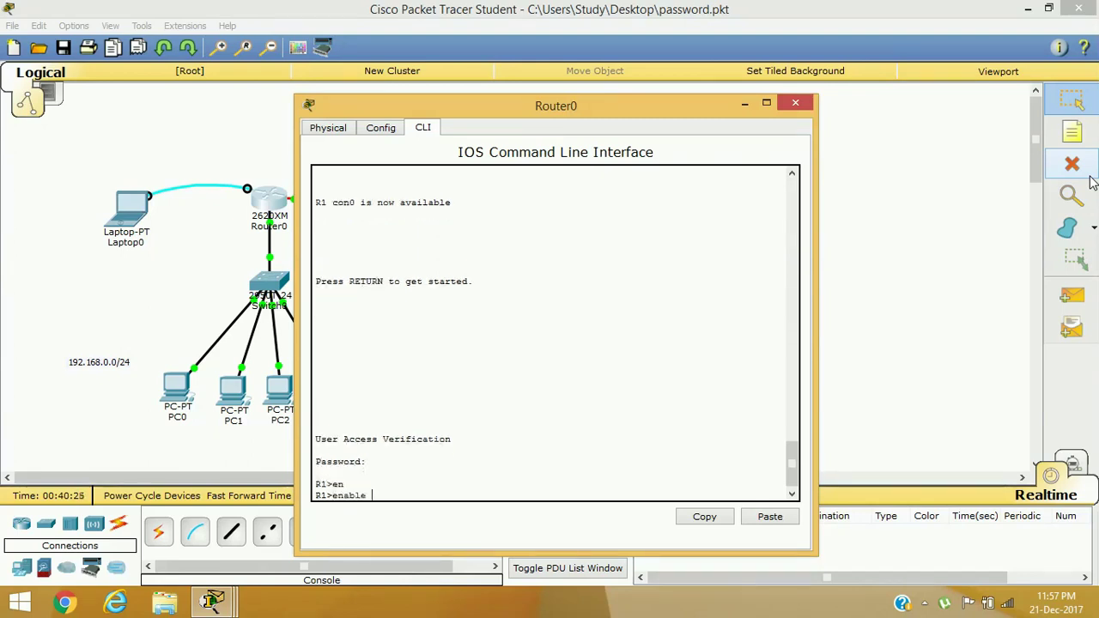
{"action": "key", "text": "Return"}
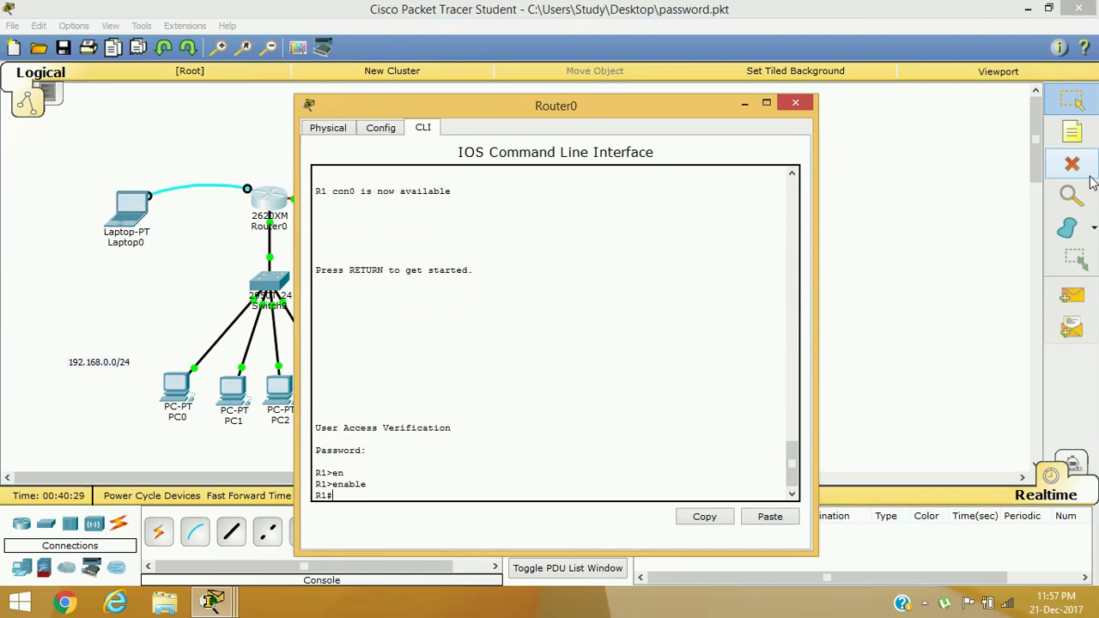
{"action": "left_click", "coordinate": [795, 103]}
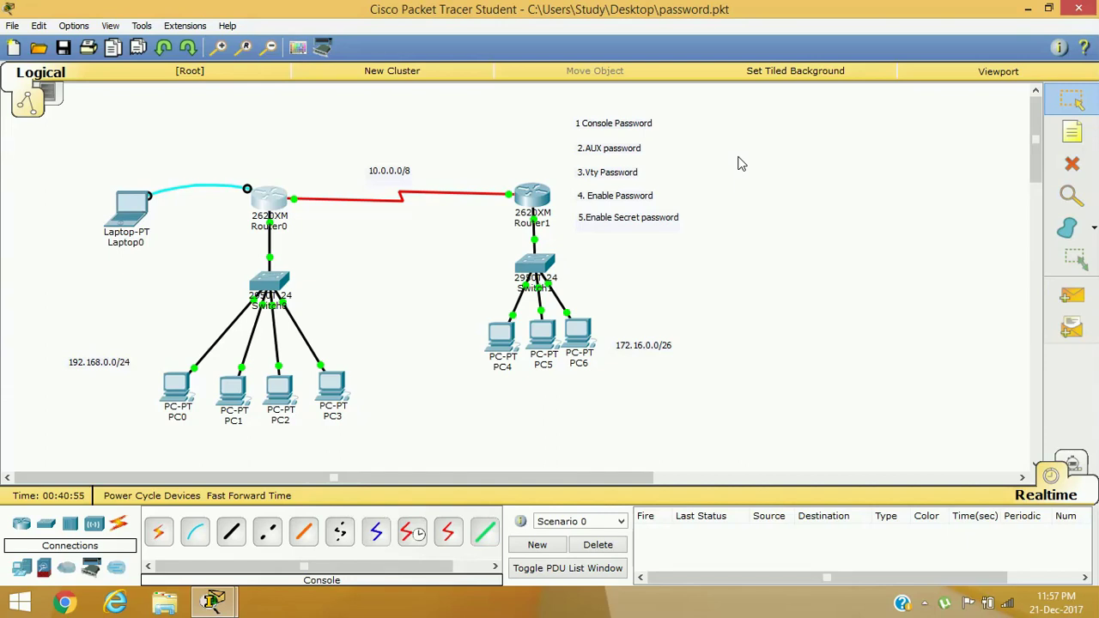
In Router0's CLI, enter global configuration mode and then line aux 0
{"action": "left_click", "coordinate": [270, 203]}
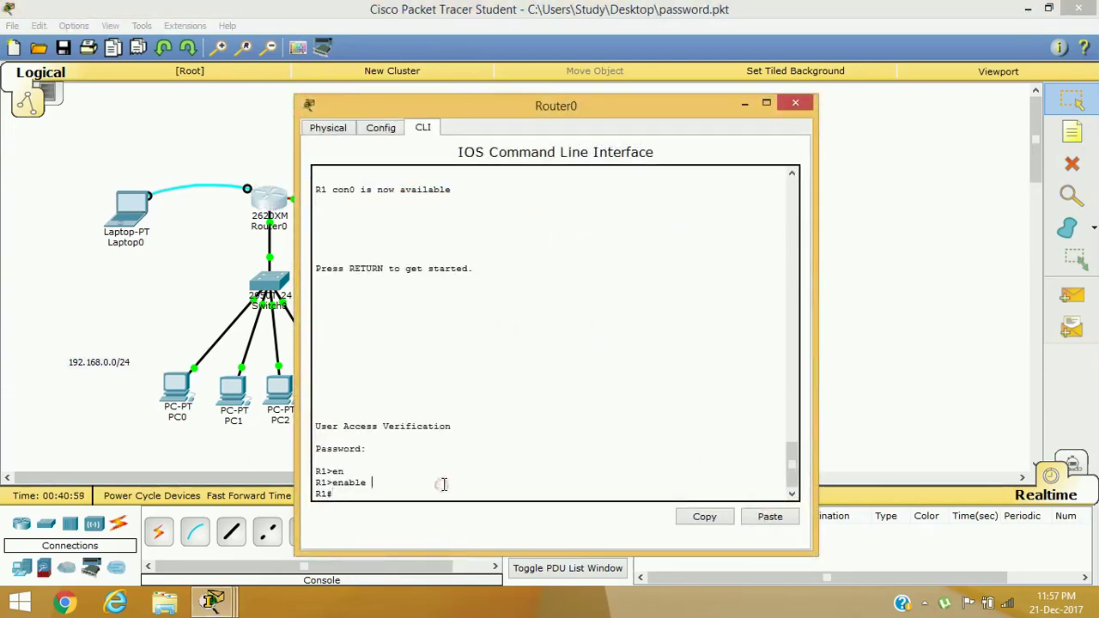
{"action": "key", "text": "Return"}
{"action": "key", "text": "Return"}
{"action": "key", "text": "Return"}
{"action": "key", "text": "Return"}
{"action": "type", "text": "conf"}
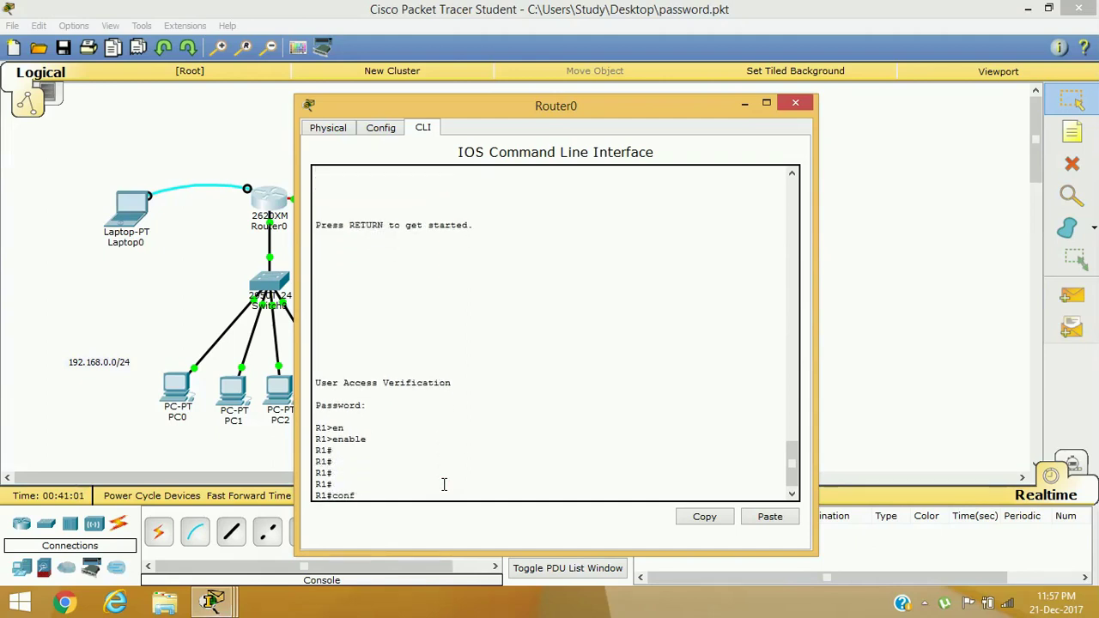
{"action": "key", "text": "Tab"}
{"action": "type", "text": "t"}
{"action": "key", "text": "Return"}
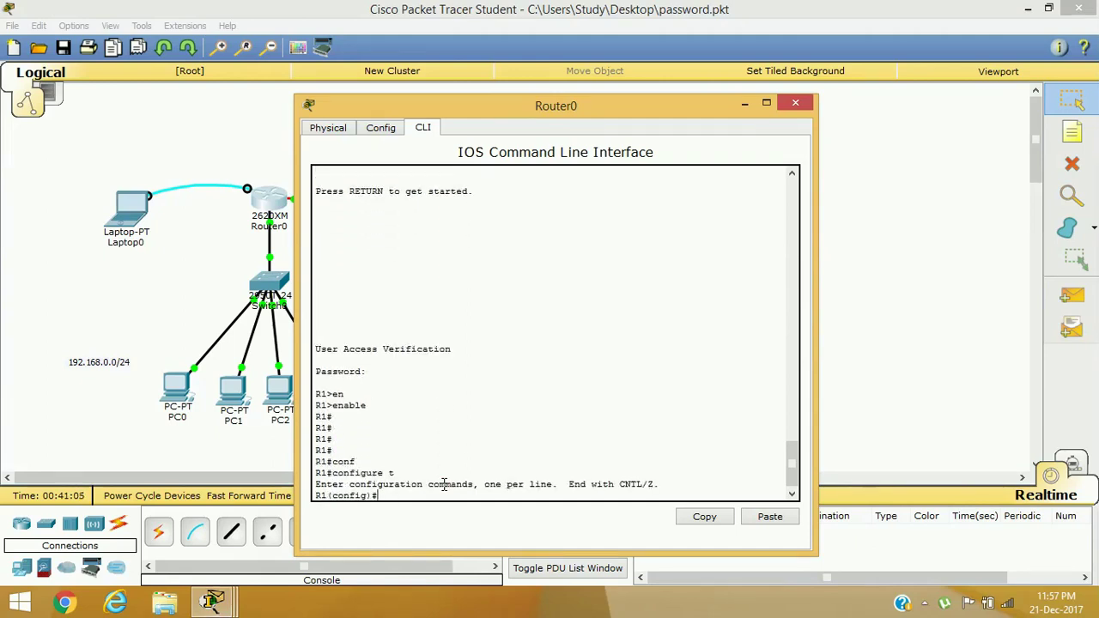
{"action": "type", "text": "lin"}
{"action": "key", "text": "Tab"}
{"action": "type", "text": "au"}
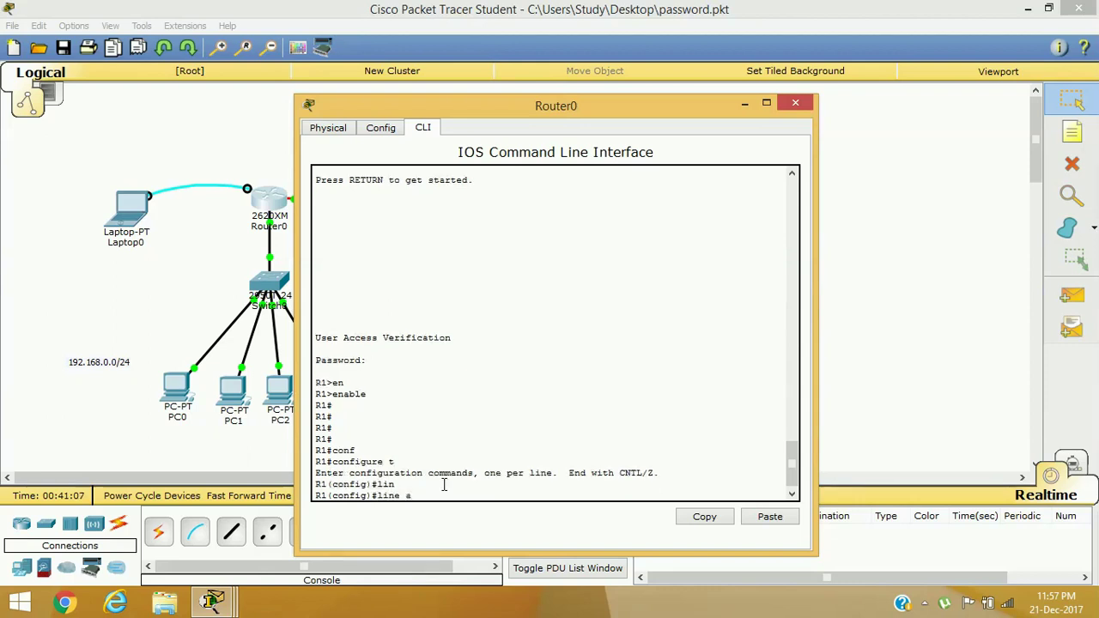
{"action": "key", "text": "Tab"}
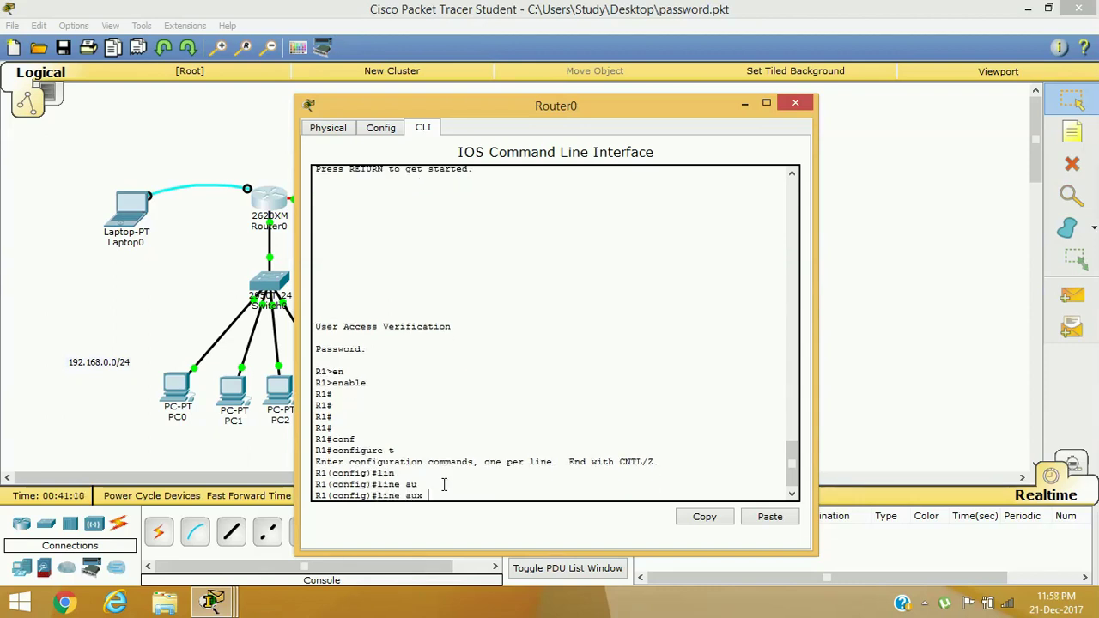
{"action": "type", "text": "?"}
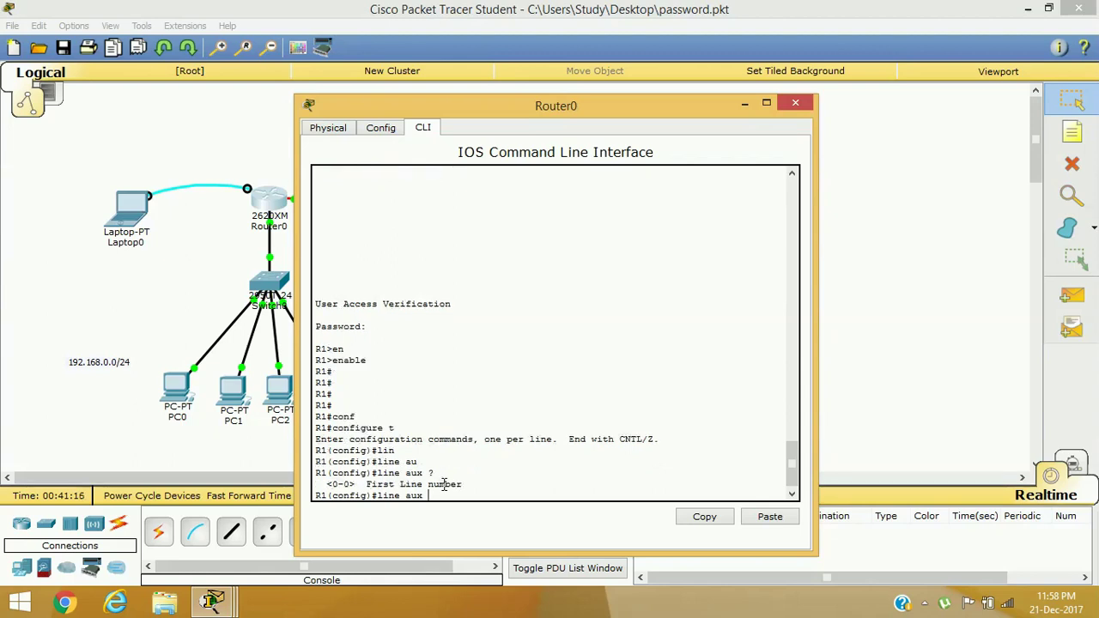
{"action": "type", "text": "0"}
{"action": "key", "text": "Return"}
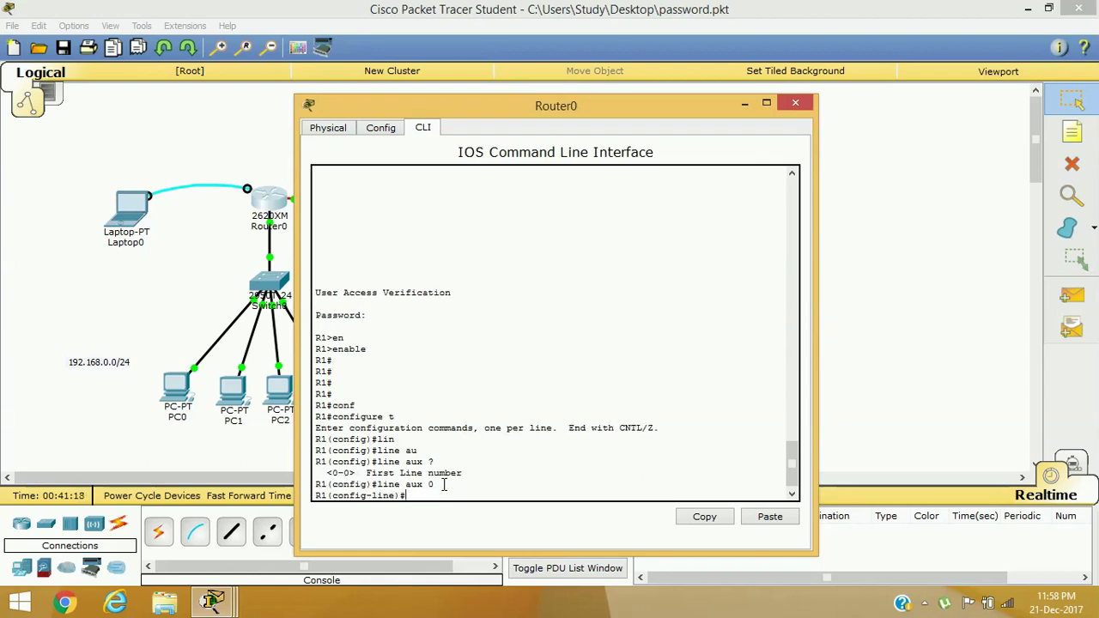
Set a password on AUX line 0 and require login
{"action": "type", "text": "ps"}
{"action": "key", "text": "Tab"}
{"action": "key", "text": "BackSpace"}
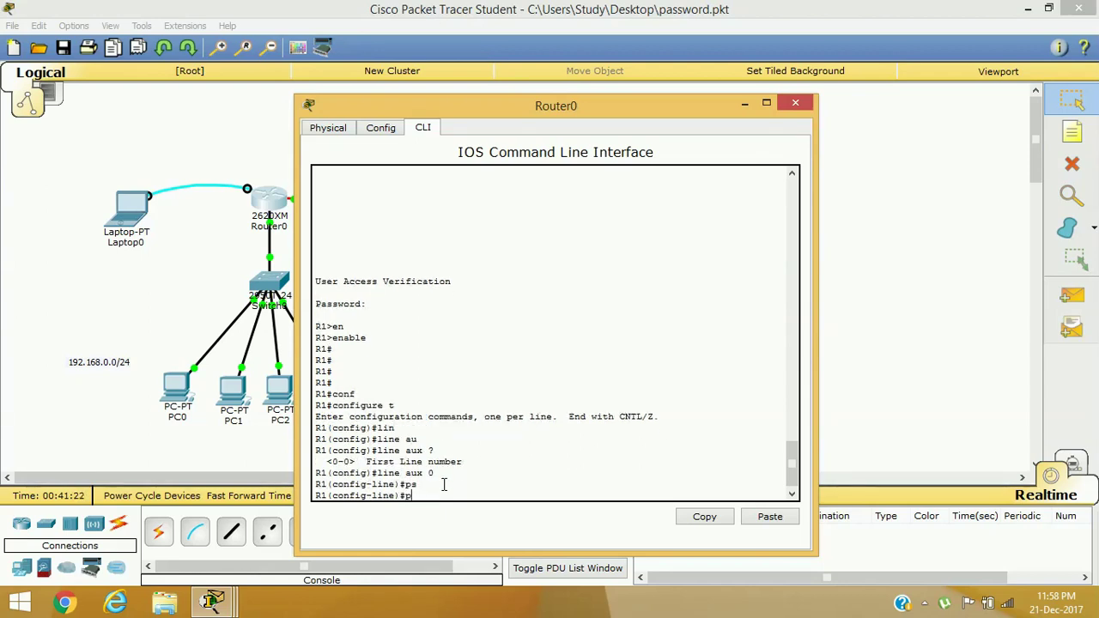
{"action": "type", "text": "a"}
{"action": "key", "text": "Tab"}
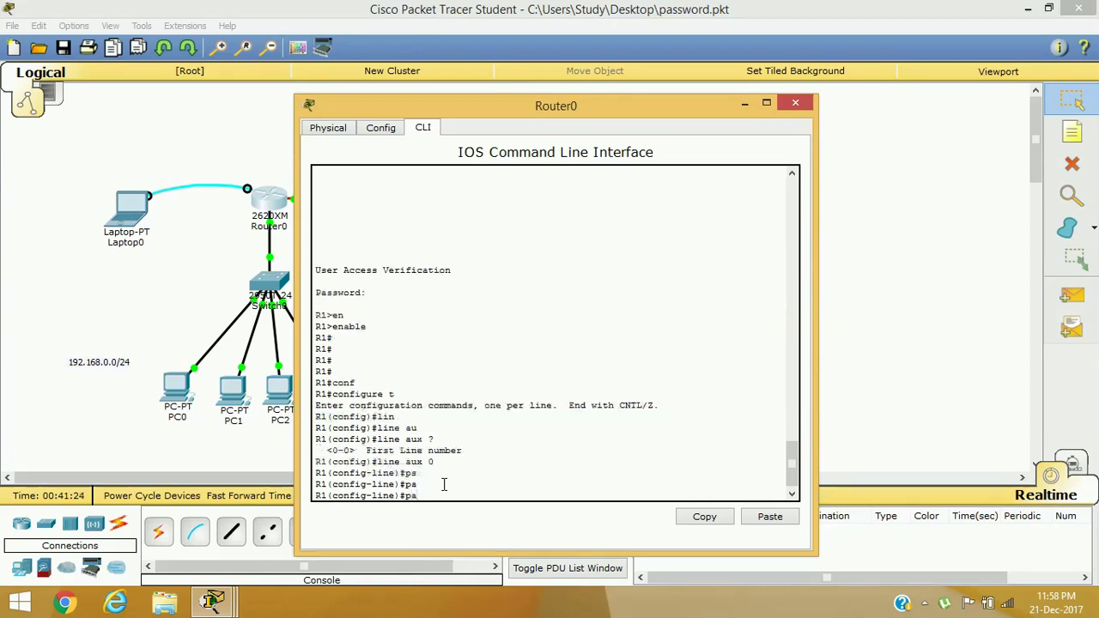
{"action": "type", "text": "ss"}
{"action": "key", "text": "Tab"}
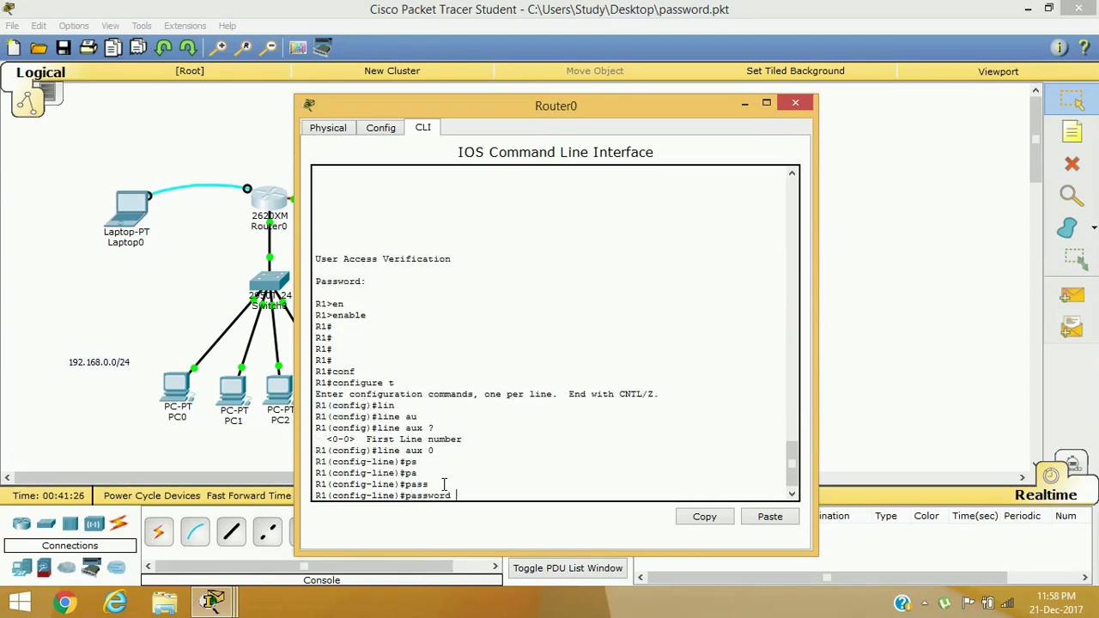
{"action": "type", "text": "cisco1"}
{"action": "key", "text": "Return"}
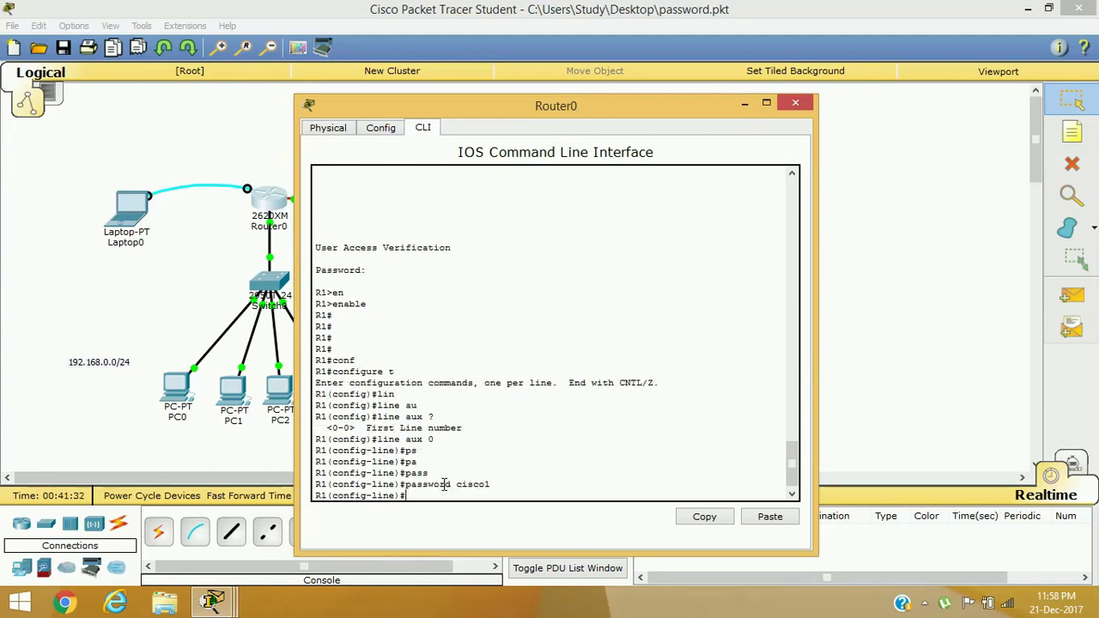
{"action": "type", "text": "login"}
{"action": "key", "text": "Return"}
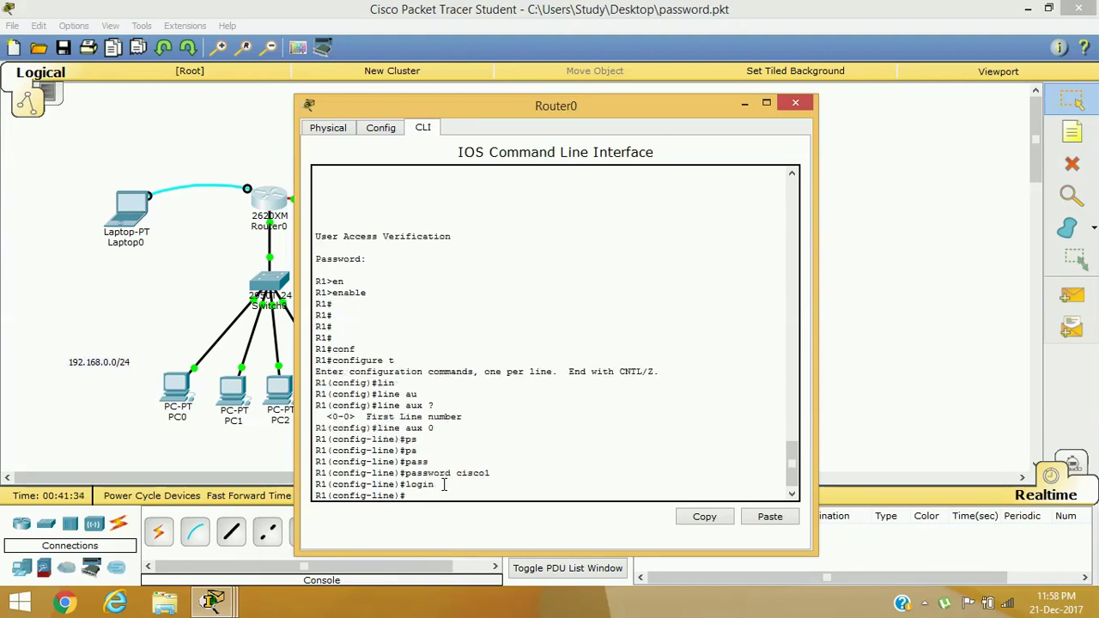
Exit twice to privileged mode and save the running configuration with write
{"action": "type", "text": "exit"}
{"action": "key", "text": "Return"}
{"action": "type", "text": "exit"}
{"action": "key", "text": "Return"}
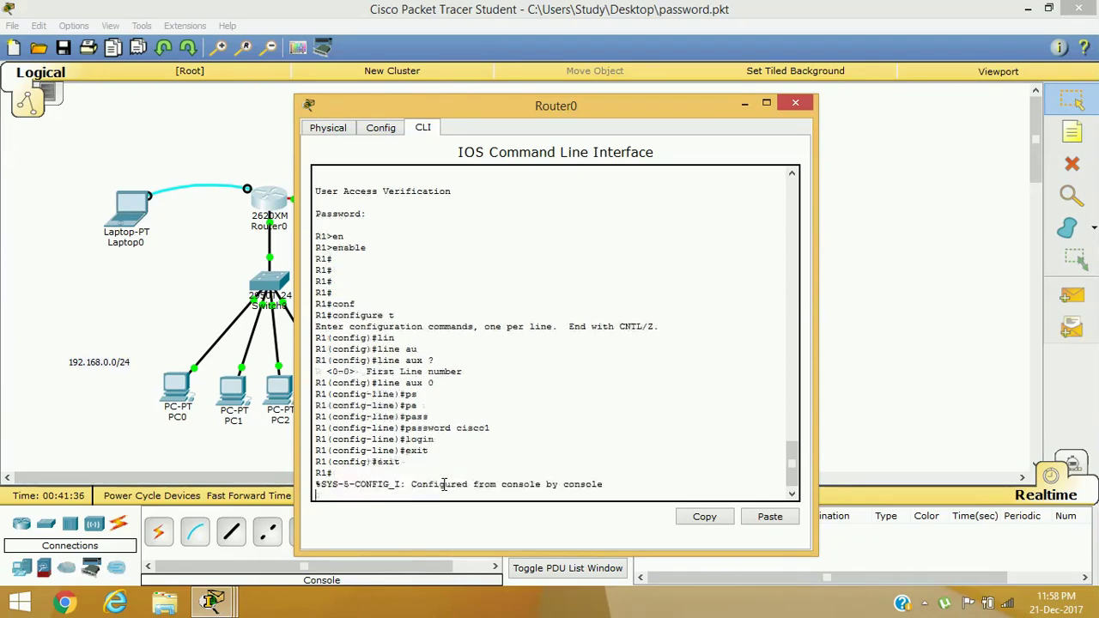
{"action": "key", "text": "Return"}
{"action": "type", "text": "wer"}
{"action": "key", "text": "Tab"}
{"action": "key", "text": "BackSpace"}
{"action": "key", "text": "BackSpace"}
{"action": "type", "text": "r"}
{"action": "key", "text": "Tab"}
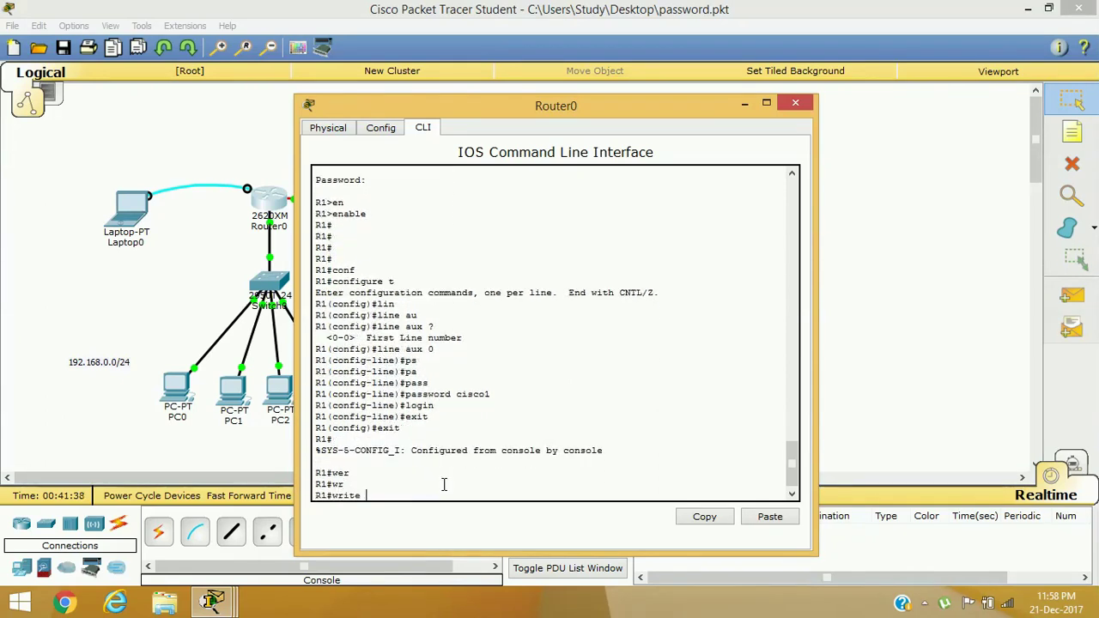
{"action": "key", "text": "Return"}
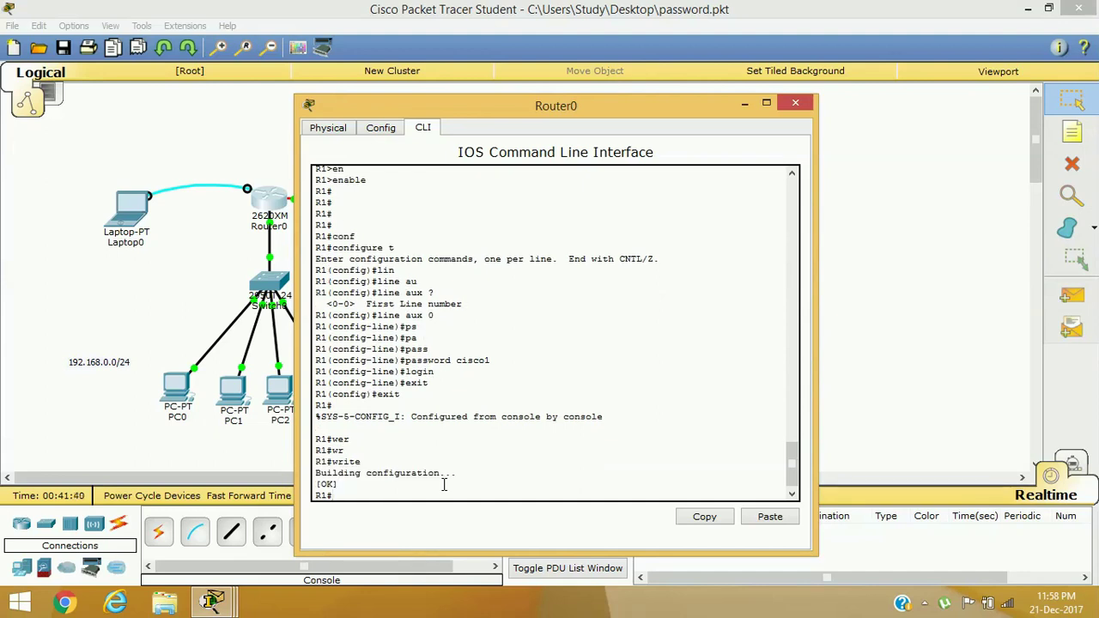
Close Router0's device window to return to the network topology
{"action": "left_click", "coordinate": [792, 104]}
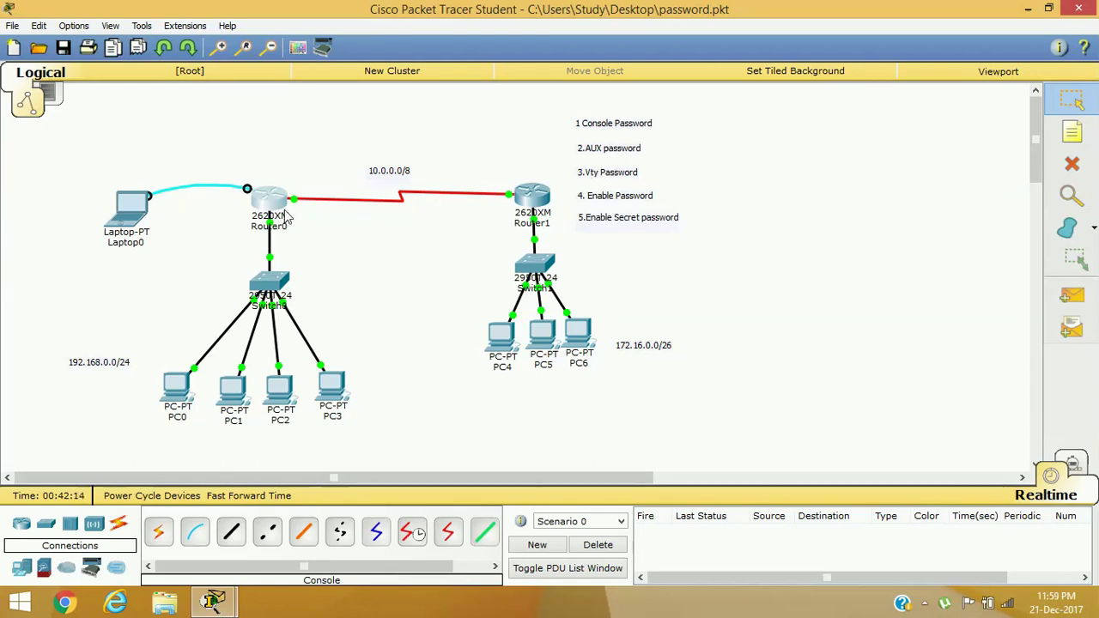
{"action": "mouse_move", "coordinate": [288, 217]}
{"action": "left_click", "coordinate": [233, 391]}
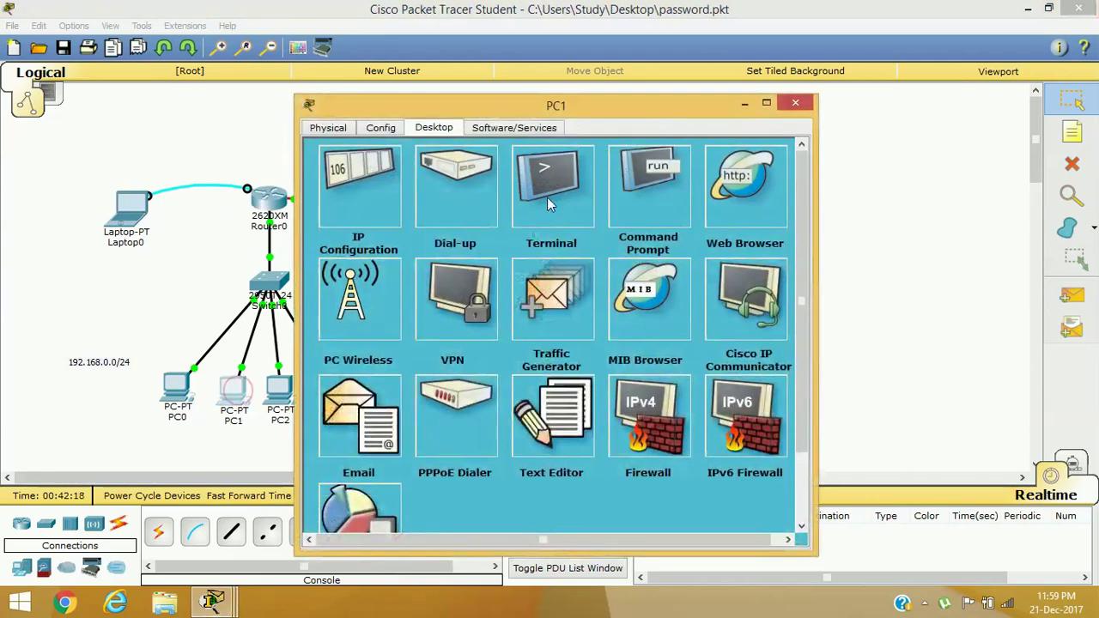
{"action": "left_click", "coordinate": [657, 188]}
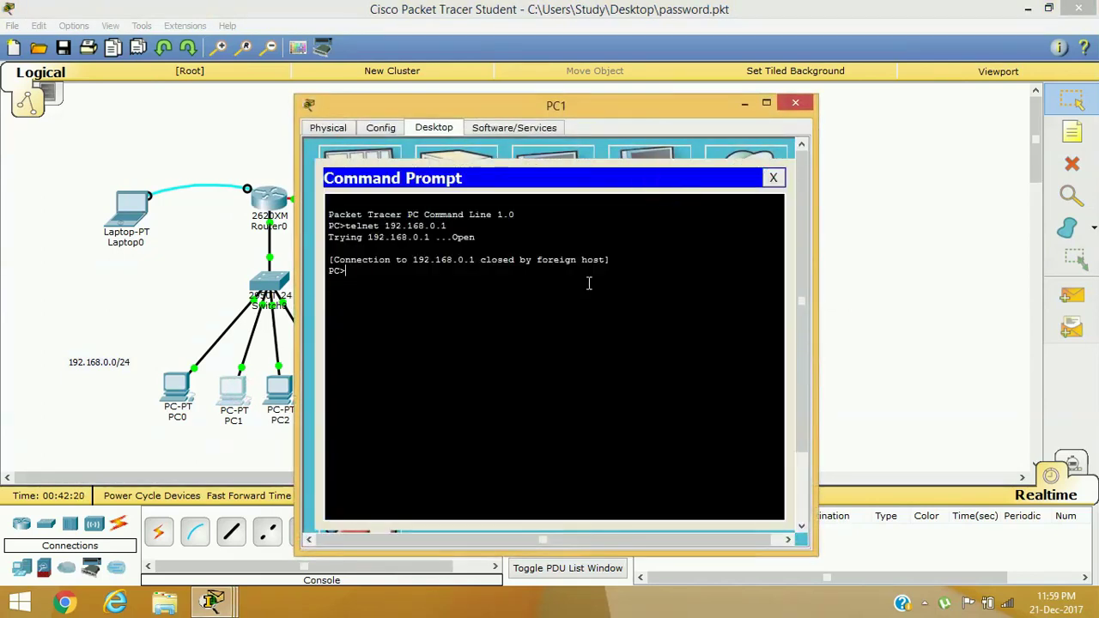
{"action": "type", "text": "tel"}
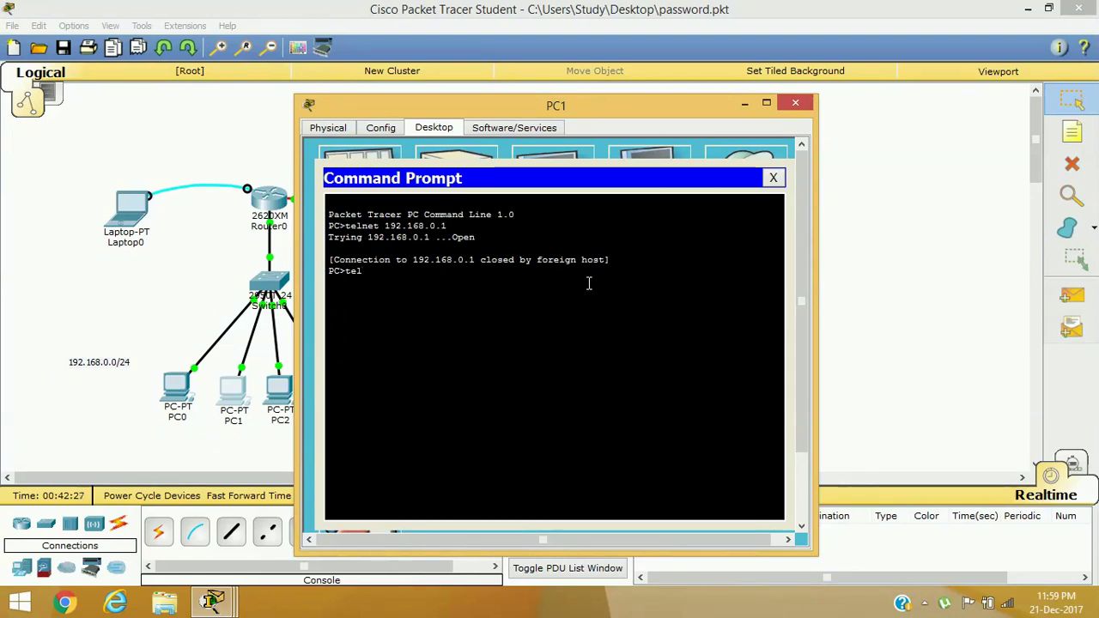
{"action": "type", "text": "net 192.168"}
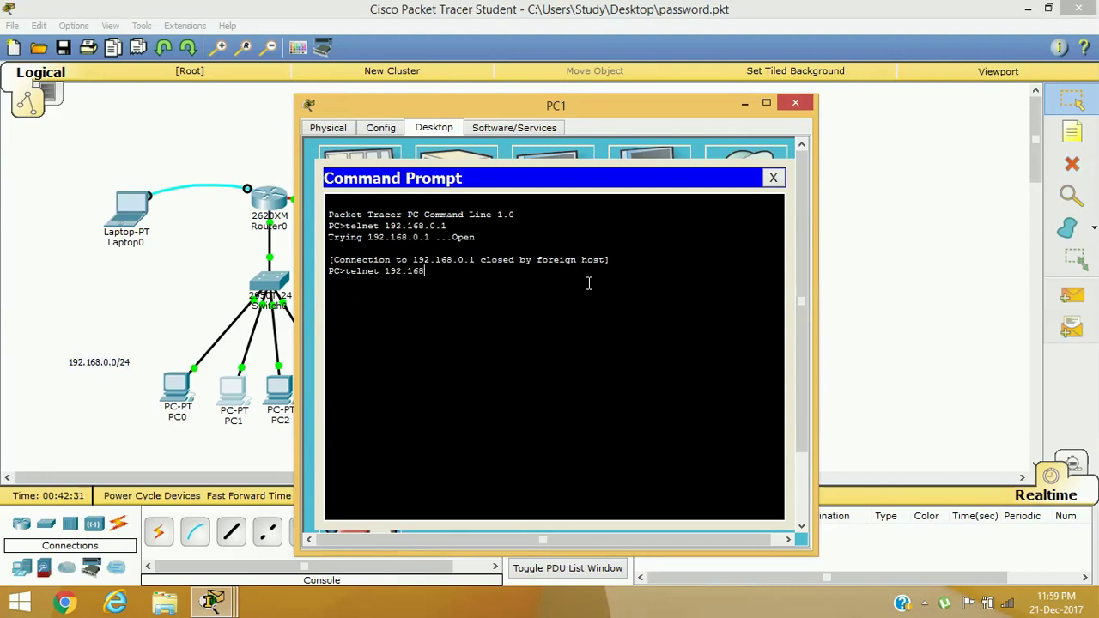
{"action": "type", "text": ".0.1"}
{"action": "left_click", "coordinate": [619, 382]}
{"action": "key", "text": "Return"}
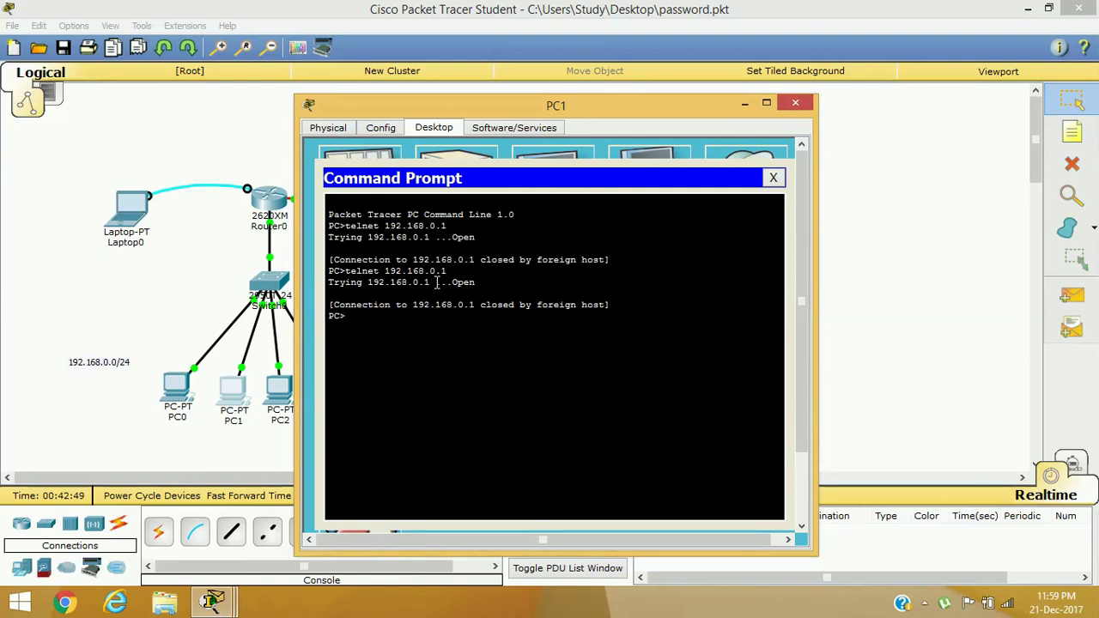
{"action": "left_click_drag", "start_coordinate": [434, 281], "coordinate": [513, 283]}
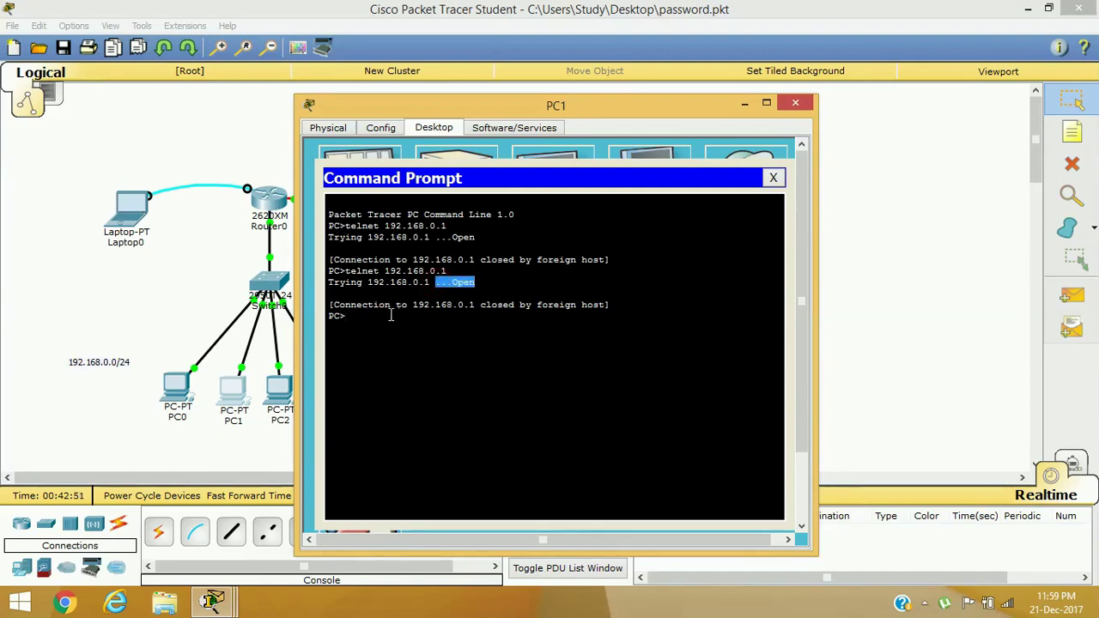
{"action": "left_click_drag", "start_coordinate": [336, 304], "coordinate": [464, 308]}
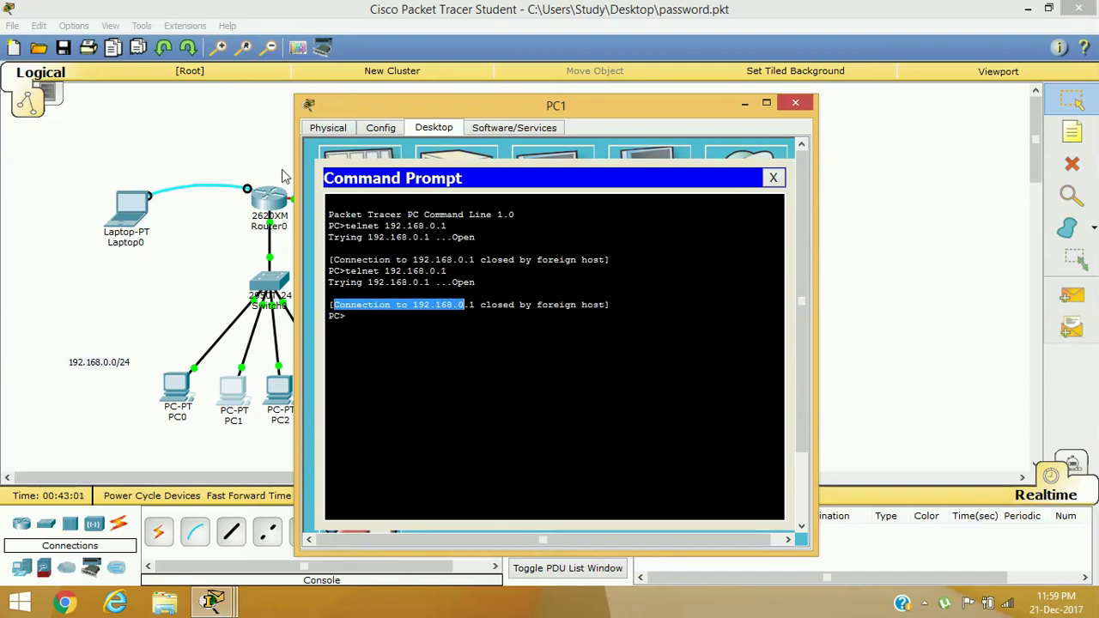
{"action": "left_click", "coordinate": [772, 178]}
{"action": "left_click", "coordinate": [795, 104]}
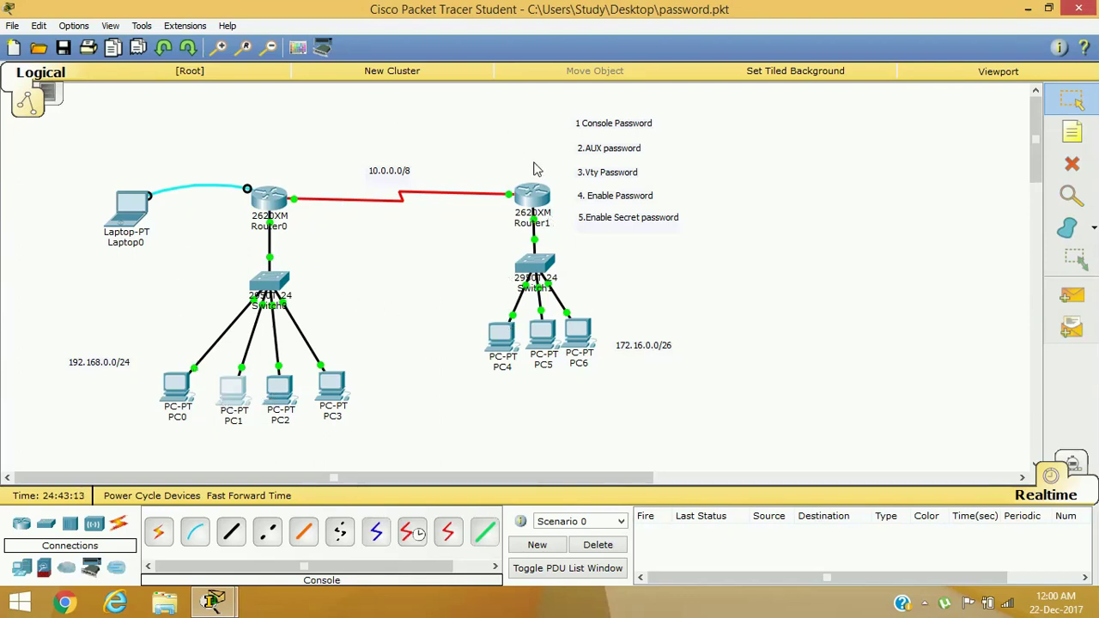
In Router0's CLI, enter global configuration mode and then line vty 0 4
{"action": "left_click", "coordinate": [290, 225]}
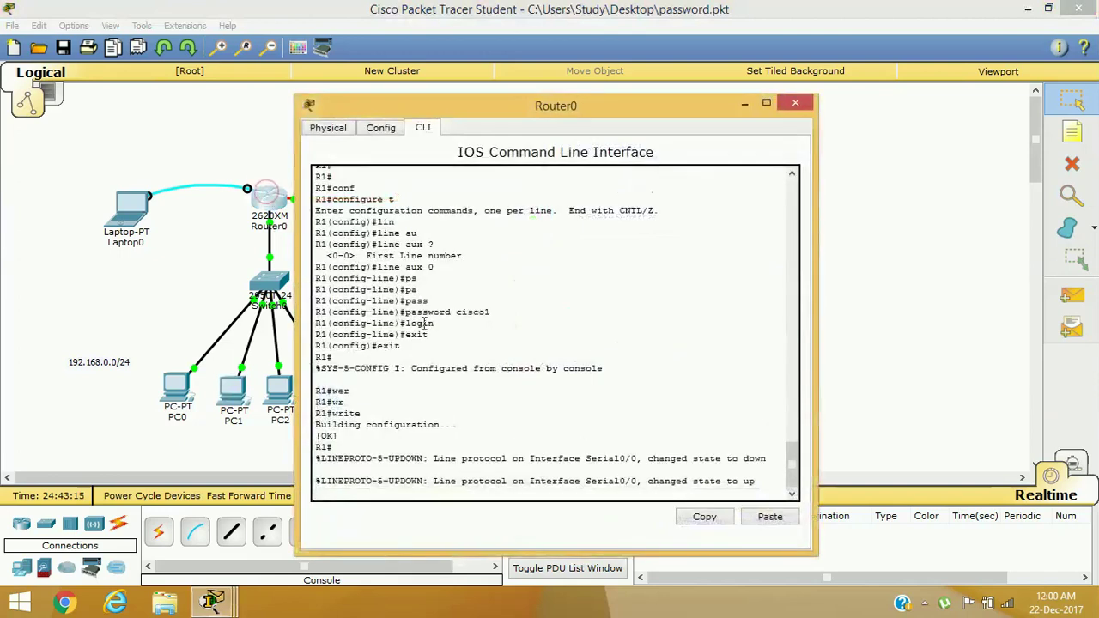
{"action": "key", "text": "Return"}
{"action": "key", "text": "Return"}
{"action": "key", "text": "Return"}
{"action": "key", "text": "Return"}
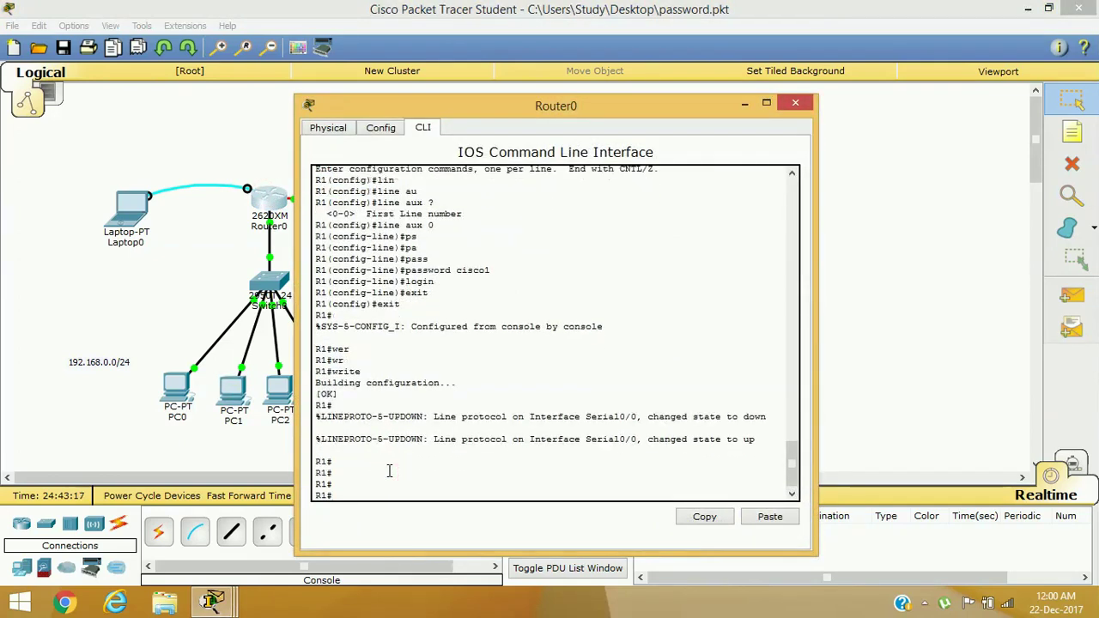
{"action": "type", "text": "conf"}
{"action": "key", "text": "Tab"}
{"action": "type", "text": "t"}
{"action": "key", "text": "Return"}
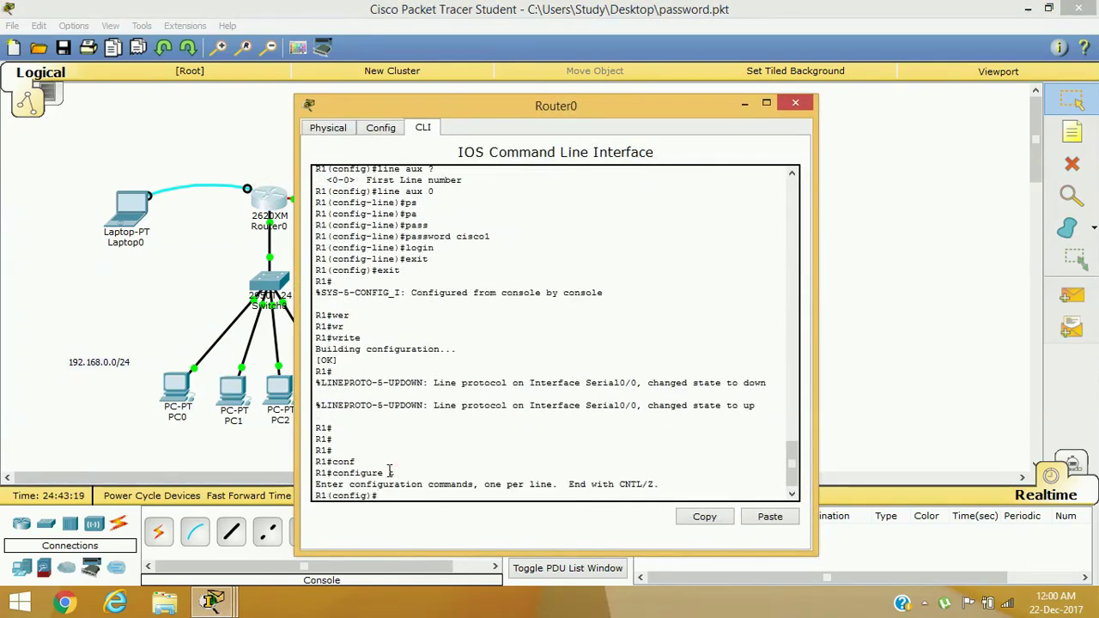
{"action": "type", "text": "lin"}
{"action": "key", "text": "Tab"}
{"action": "type", "text": "v"}
{"action": "key", "text": "Tab"}
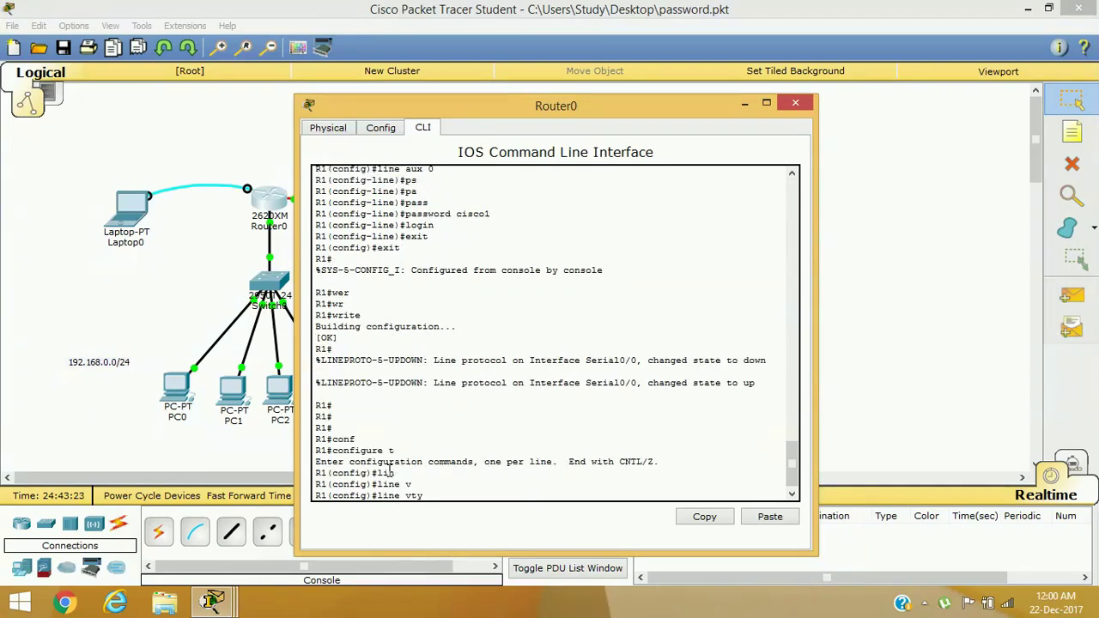
{"action": "type", "text": "?"}
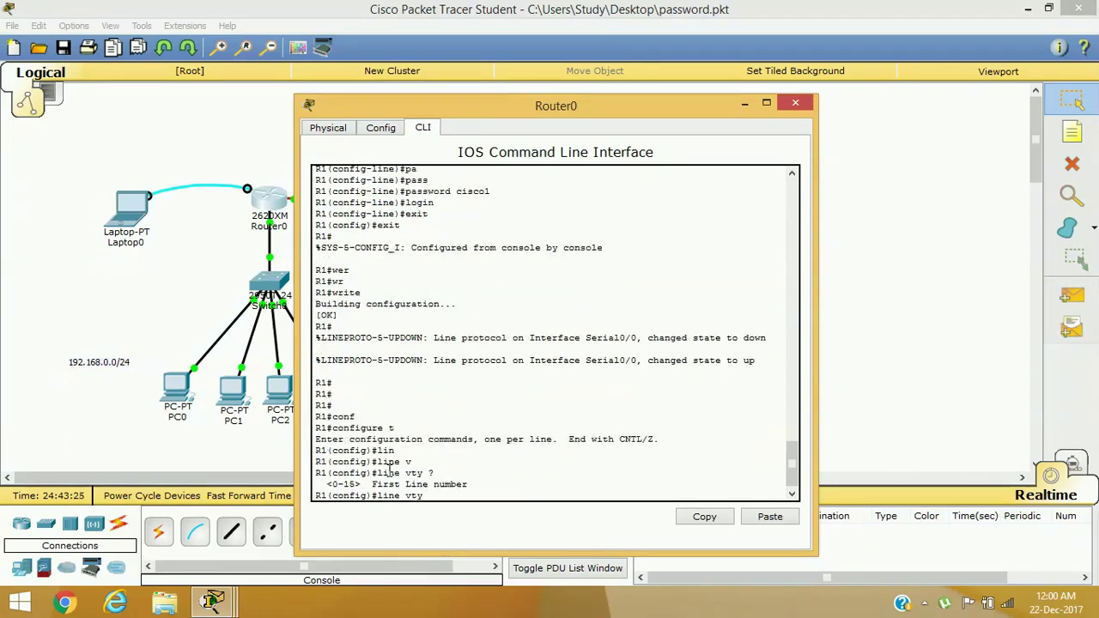
{"action": "left_click_drag", "start_coordinate": [333, 485], "coordinate": [355, 484]}
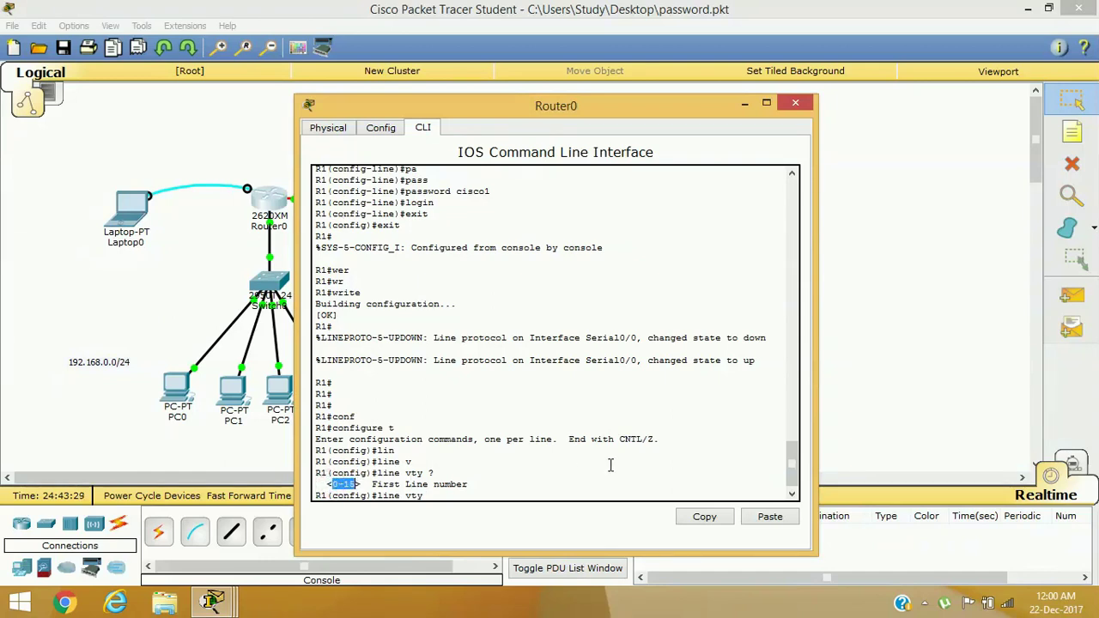
{"action": "left_click", "coordinate": [484, 492]}
{"action": "type", "text": "0 4"}
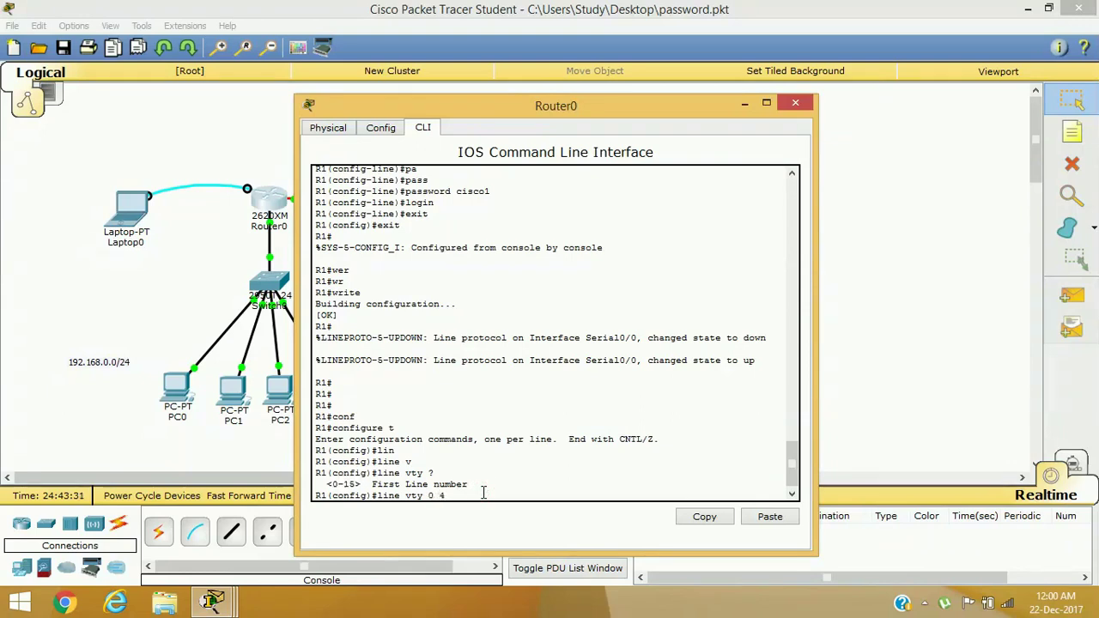
{"action": "key", "text": "Return"}
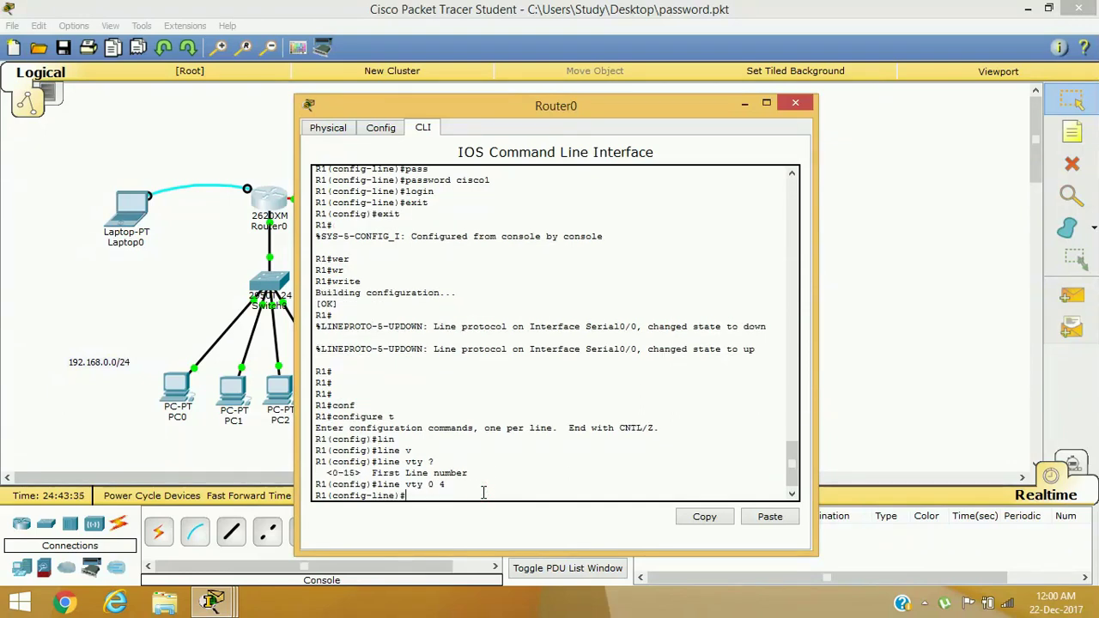
Set a password on VTY lines 0 to 4
{"action": "type", "text": "pas"}
{"action": "key", "text": "Tab"}
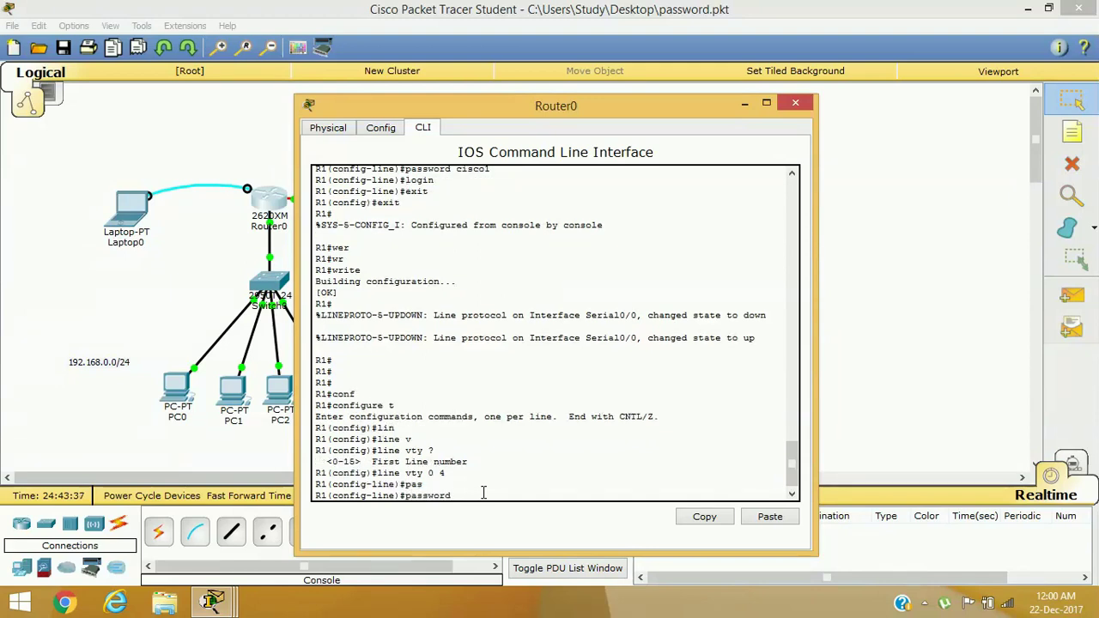
{"action": "type", "text": "cisco2"}
{"action": "key", "text": "Return"}
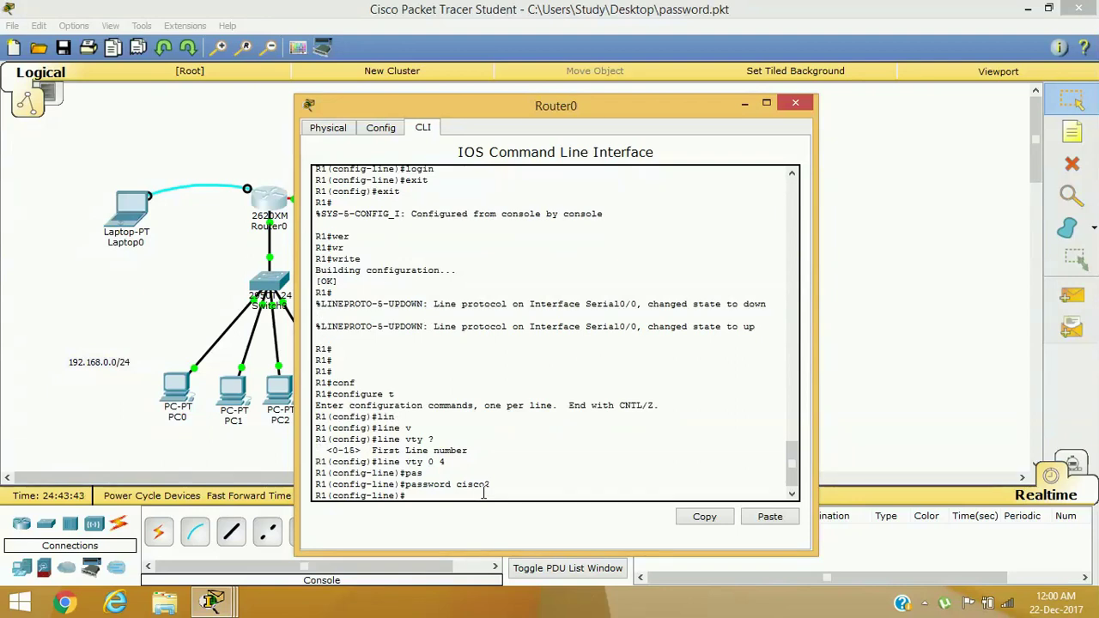
Exit twice back to privileged mode and minimize Router0's window
{"action": "type", "text": "exit"}
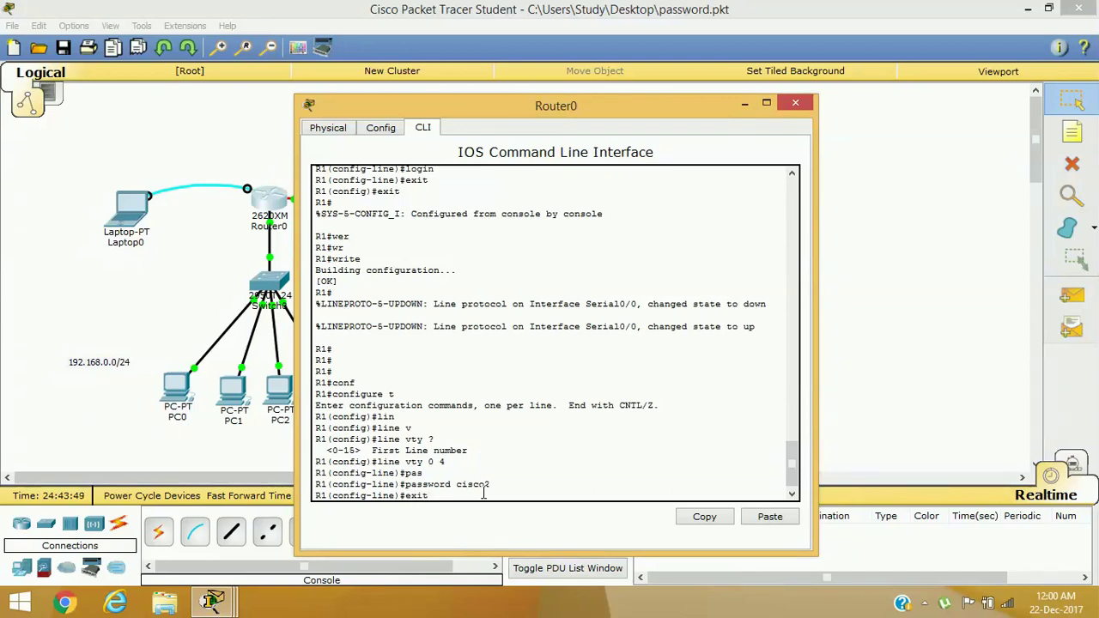
{"action": "key", "text": "Return"}
{"action": "type", "text": "exit"}
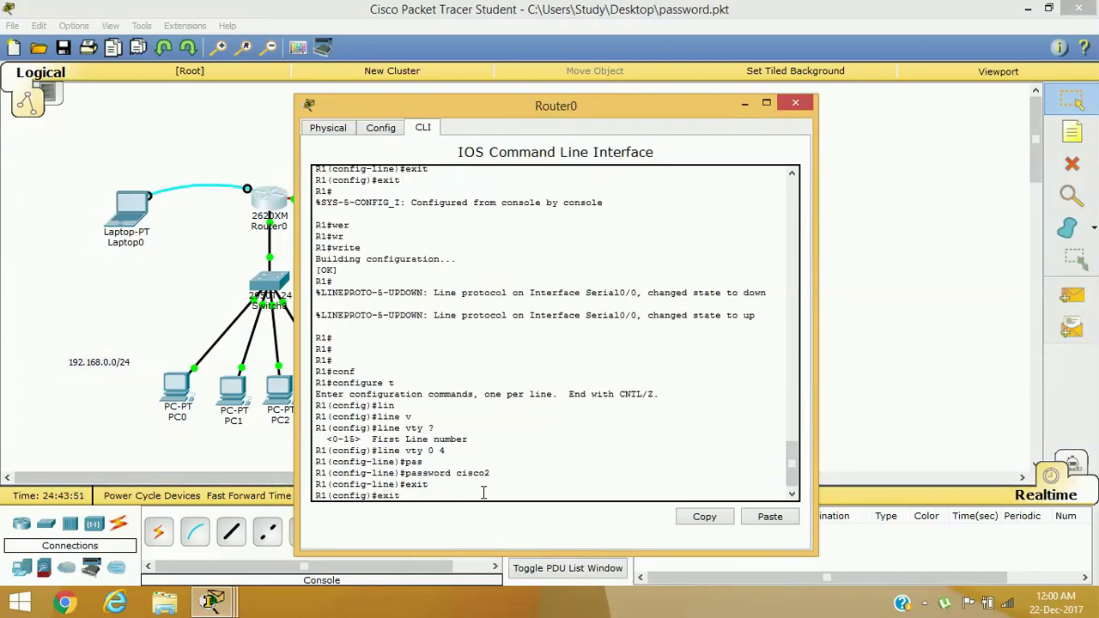
{"action": "key", "text": "Return"}
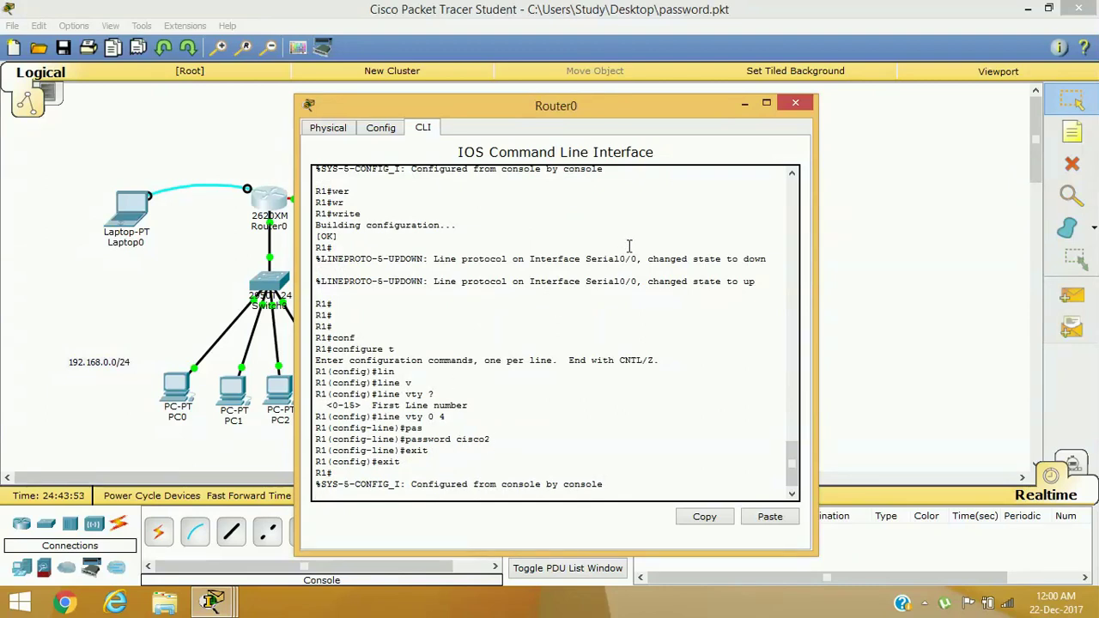
{"action": "left_click", "coordinate": [743, 104]}
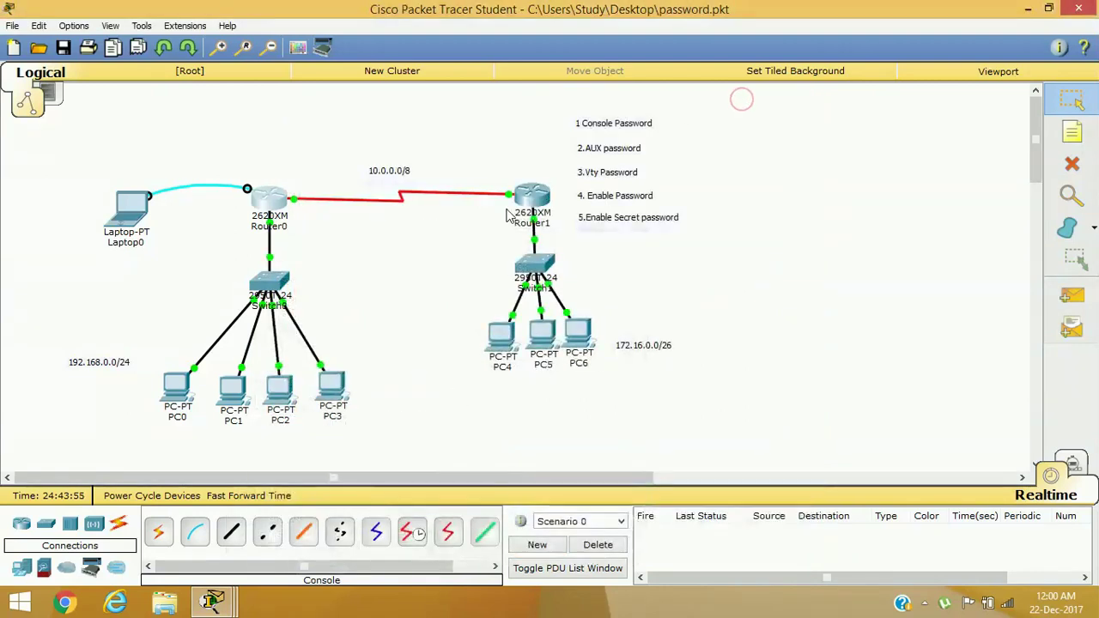
From PC1's Command Prompt, telnet to 192.168.0.1 and log in with the VTY password
{"action": "left_click", "coordinate": [235, 397]}
{"action": "left_click", "coordinate": [646, 194]}
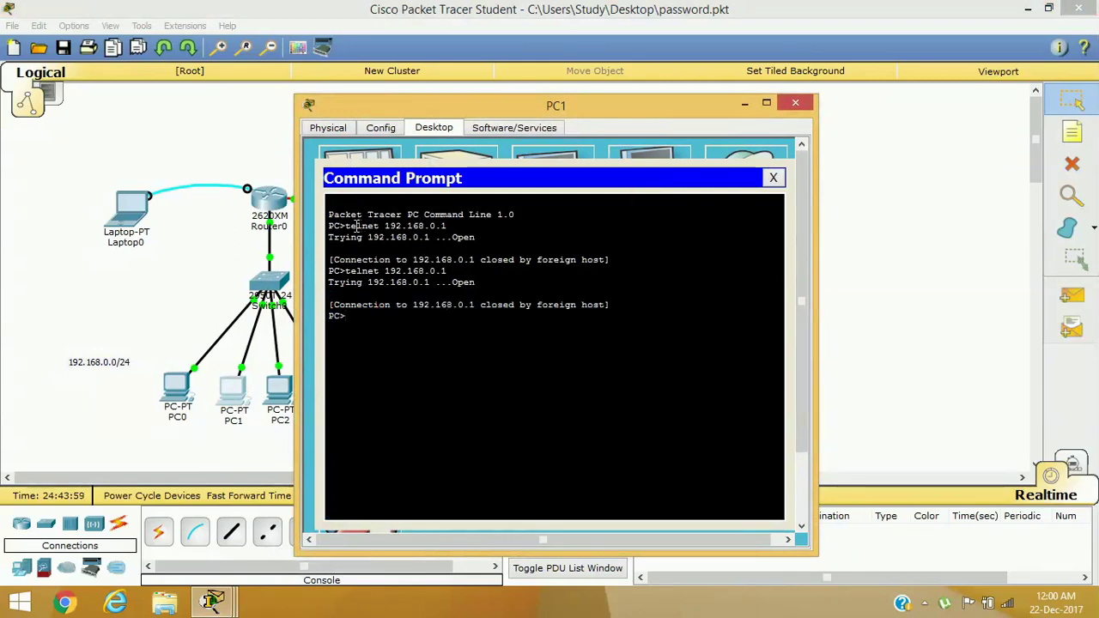
{"action": "left_click_drag", "start_coordinate": [345, 226], "coordinate": [471, 227]}
{"action": "key", "text": "ctrl+c"}
{"action": "left_click_drag", "start_coordinate": [334, 271], "coordinate": [544, 280]}
{"action": "right_click", "coordinate": [388, 328]}
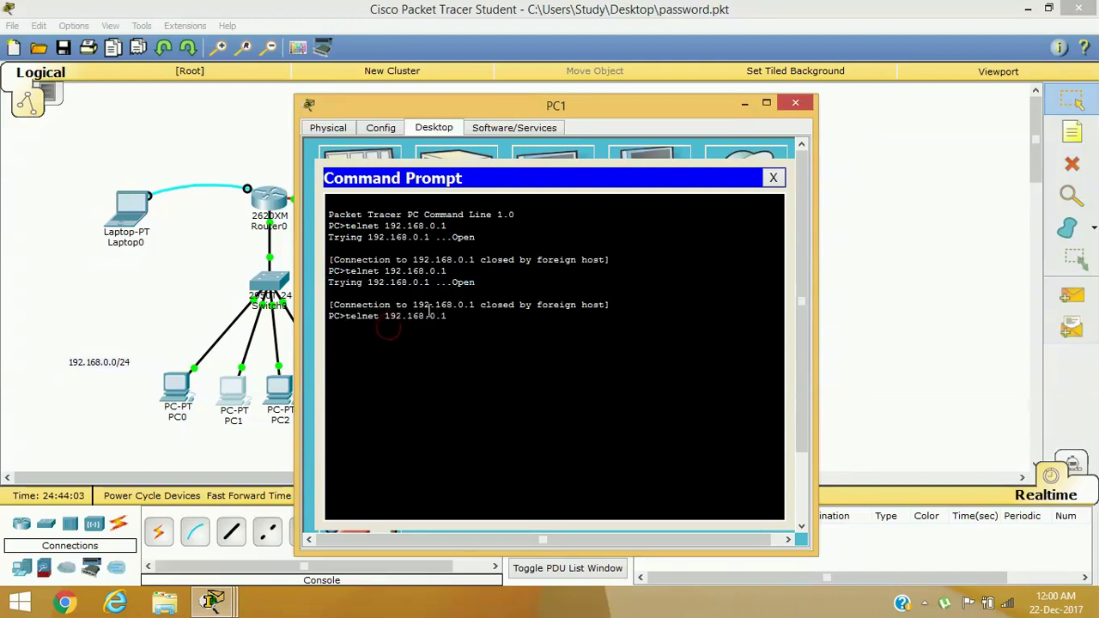
{"action": "key", "text": "Return"}
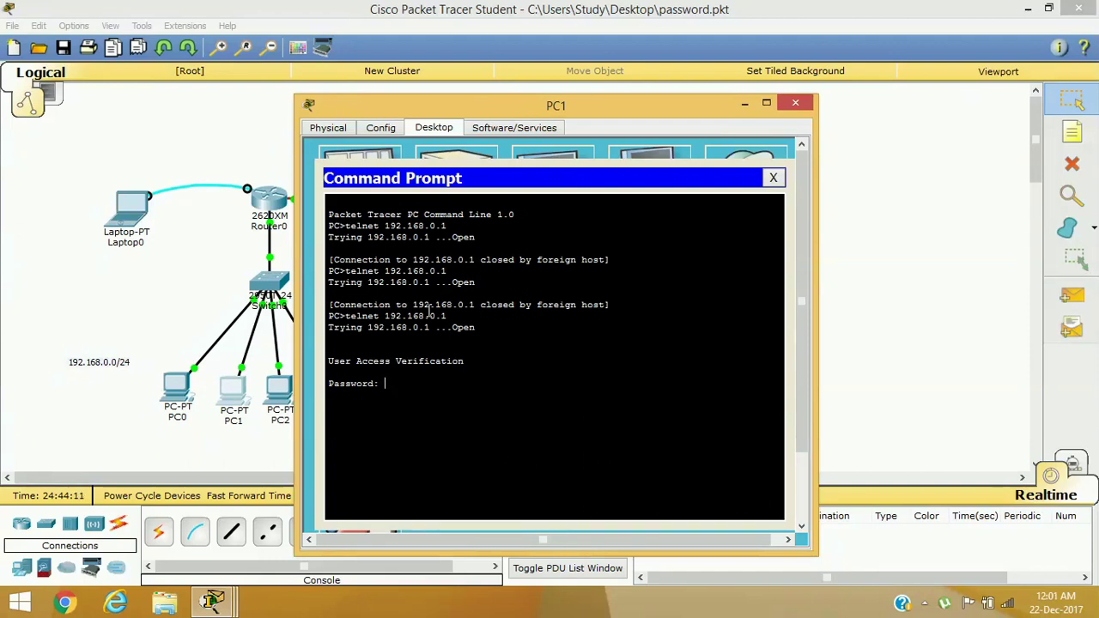
{"action": "key", "text": "Return"}
{"action": "left_click", "coordinate": [773, 177]}
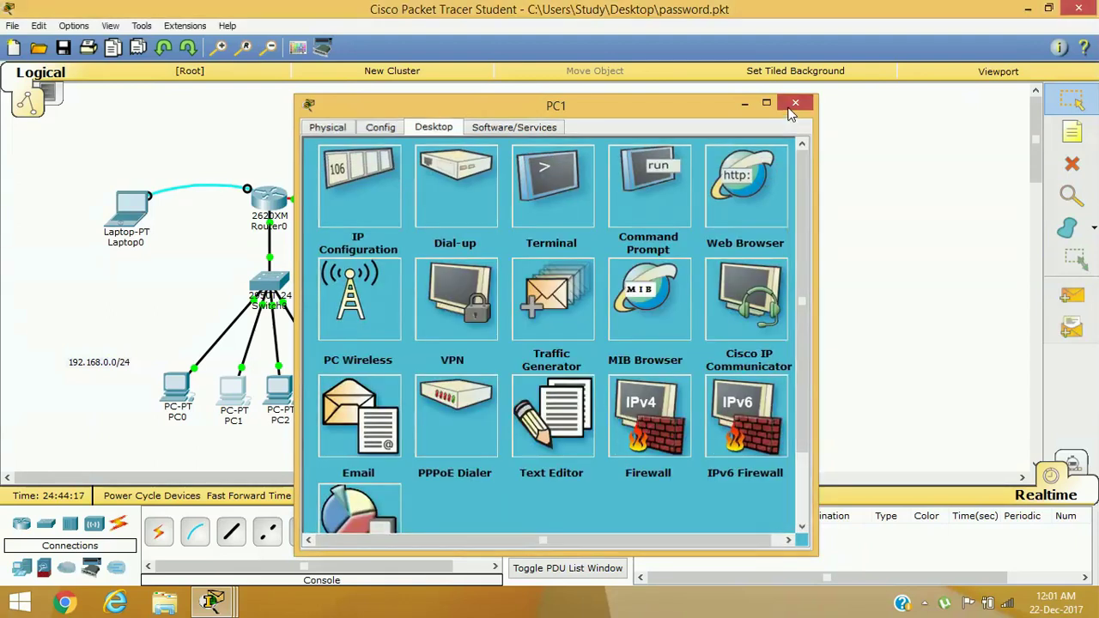
From PC5's Command Prompt, recall telnet 10.0.0.1 and log in after one rejected password
{"action": "left_click", "coordinate": [795, 103]}
{"action": "left_click", "coordinate": [560, 325]}
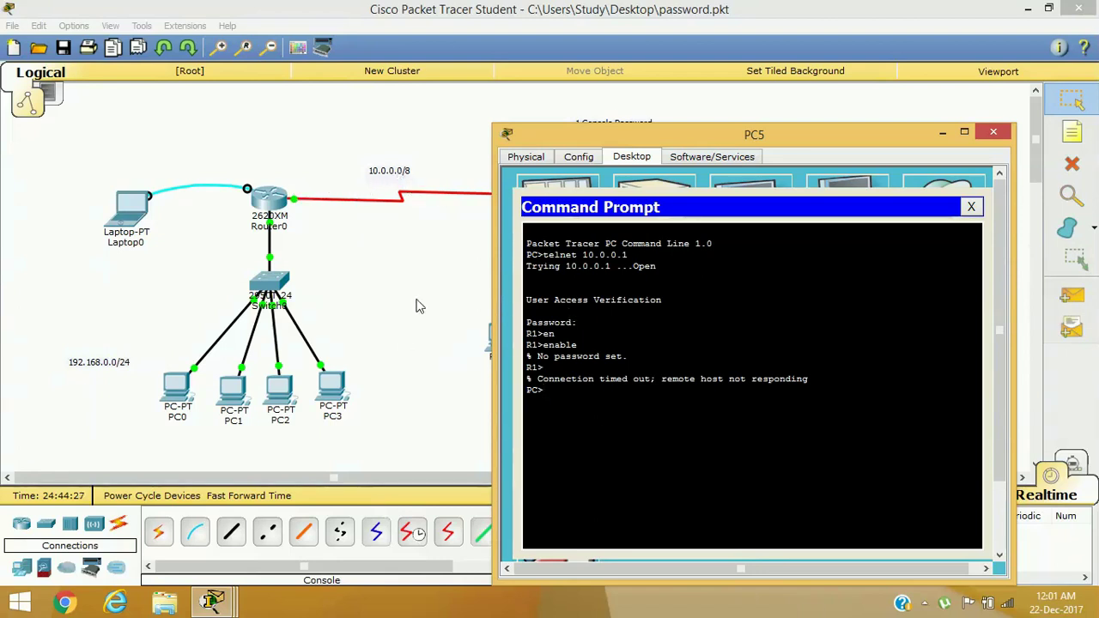
{"action": "left_click_drag", "start_coordinate": [607, 143], "coordinate": [765, 122]}
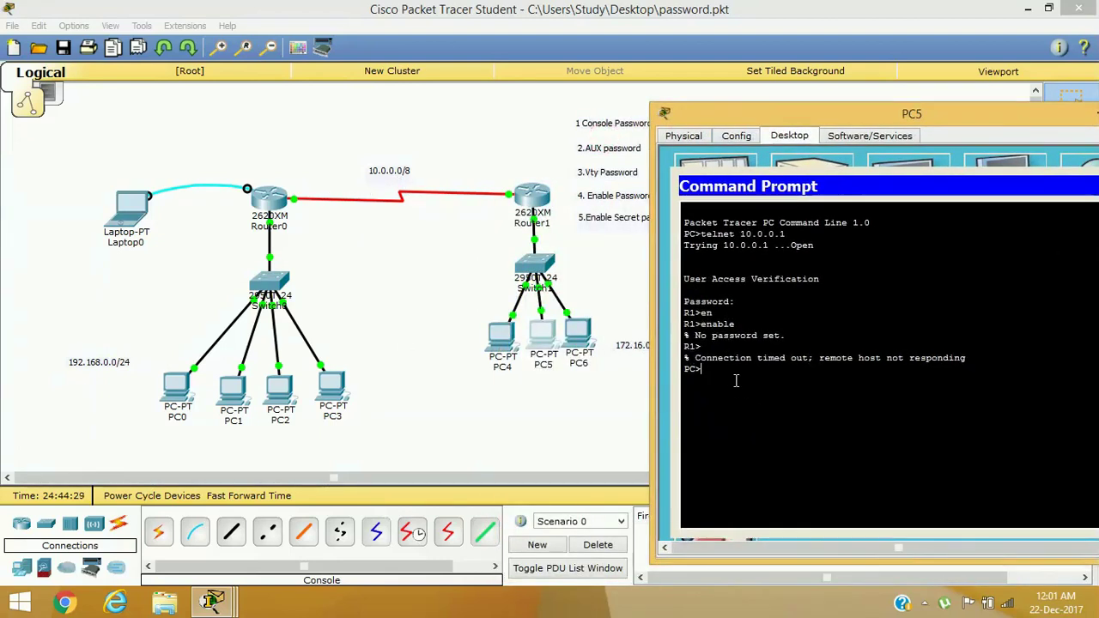
{"action": "left_click", "coordinate": [773, 377]}
{"action": "key", "text": "Up"}
{"action": "key", "text": "Return"}
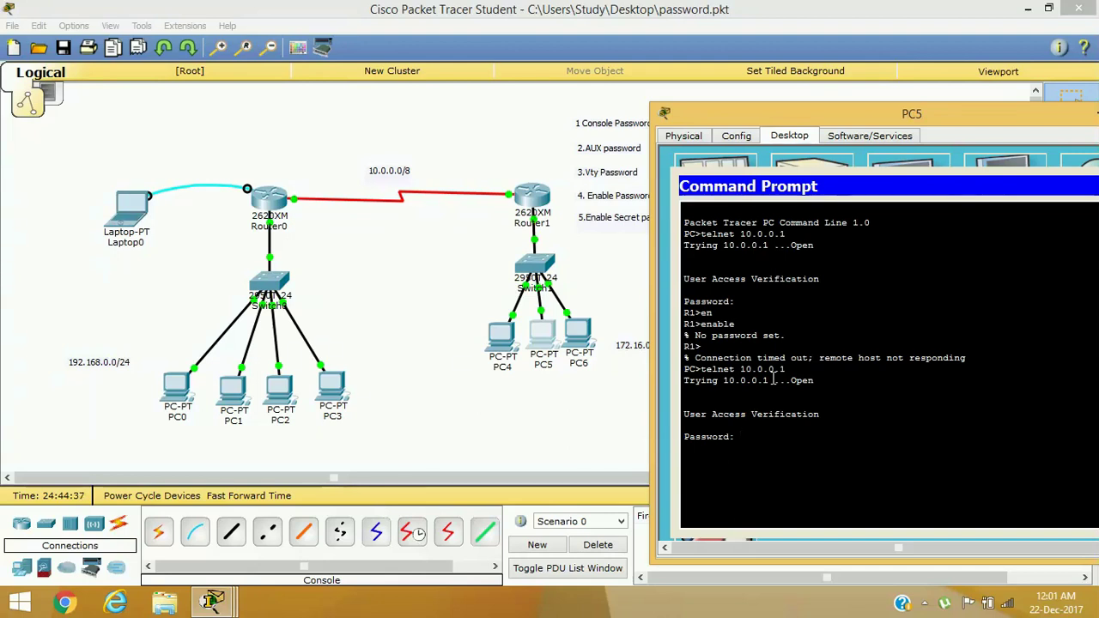
{"action": "key", "text": "Return"}
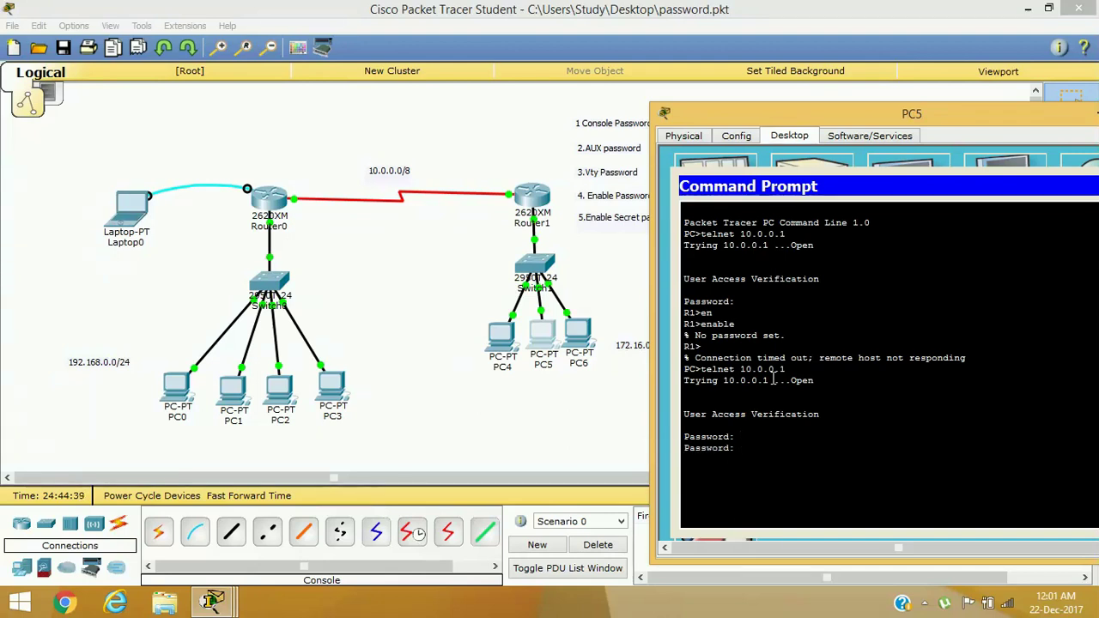
{"action": "key", "text": "Return"}
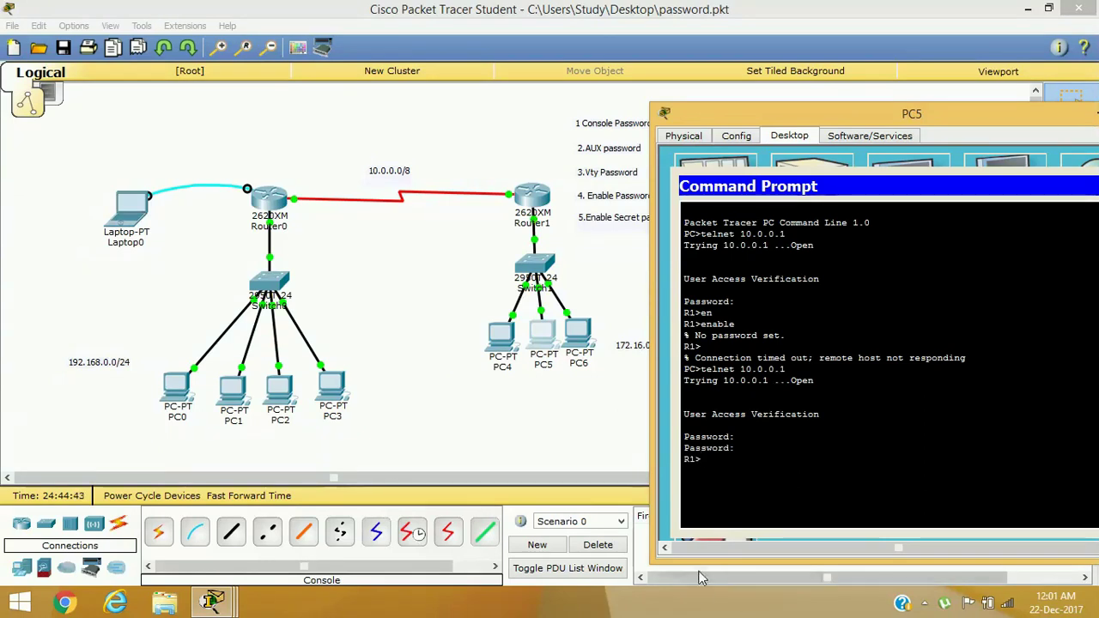
Connect Laptop0's terminal to Router0 using the default serial settings
{"action": "left_click", "coordinate": [133, 206]}
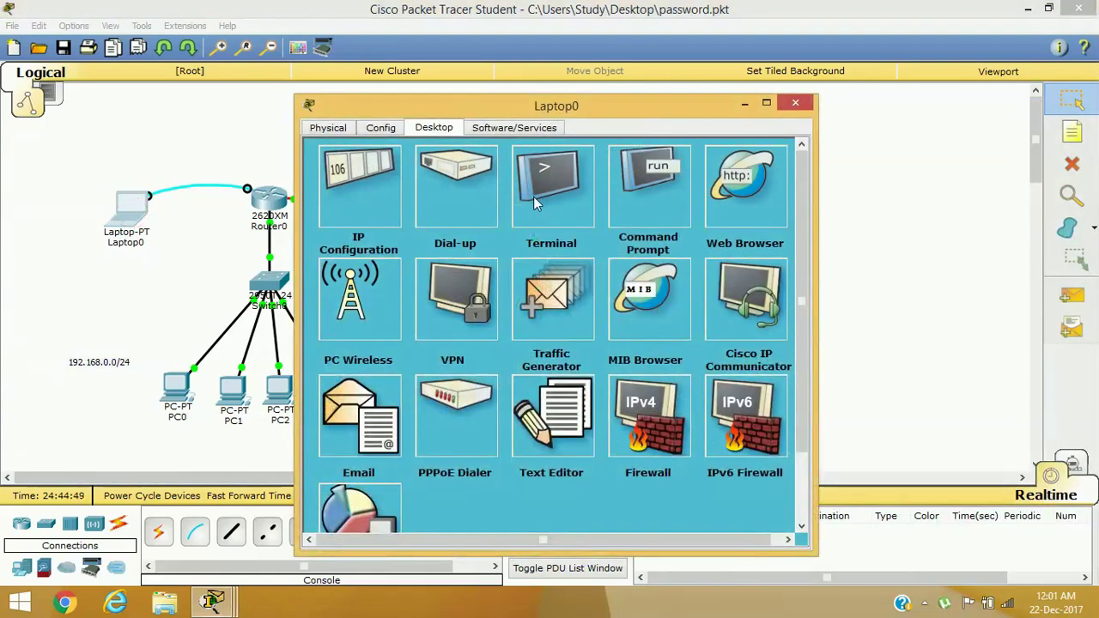
{"action": "left_click", "coordinate": [533, 197]}
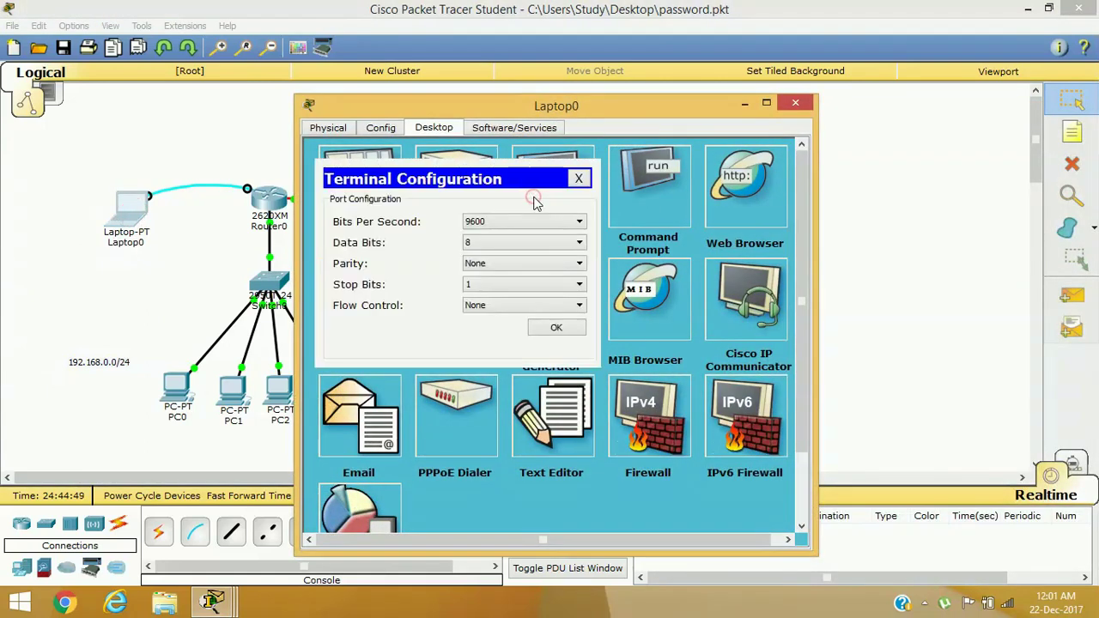
{"action": "left_click", "coordinate": [557, 329]}
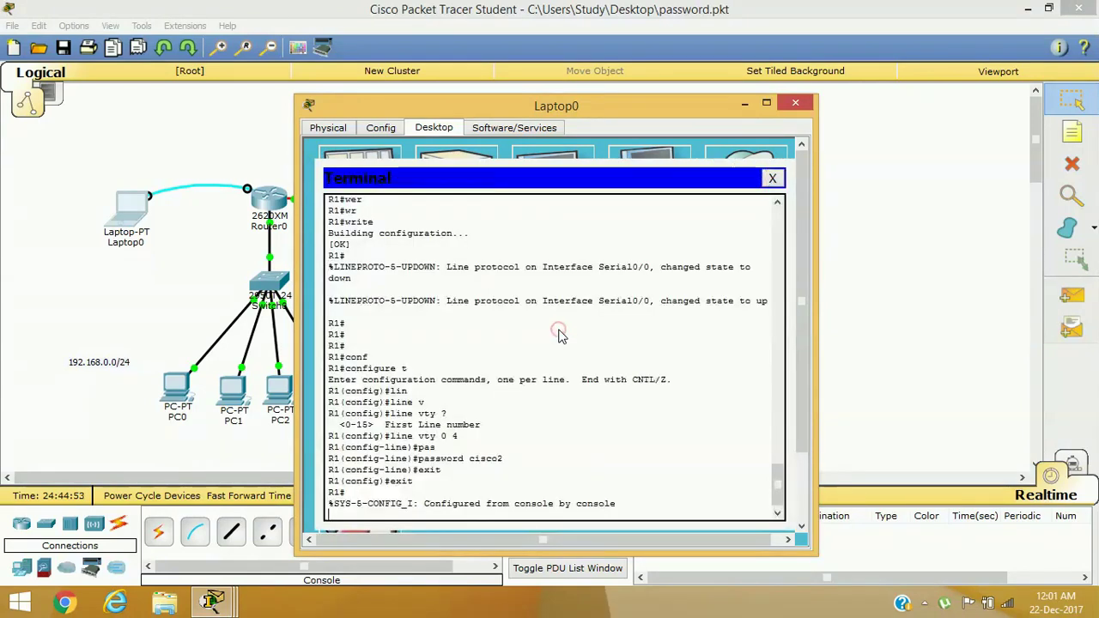
Log out, log back in with the console password, and enter privileged mode with enable
{"action": "type", "text": "ex"}
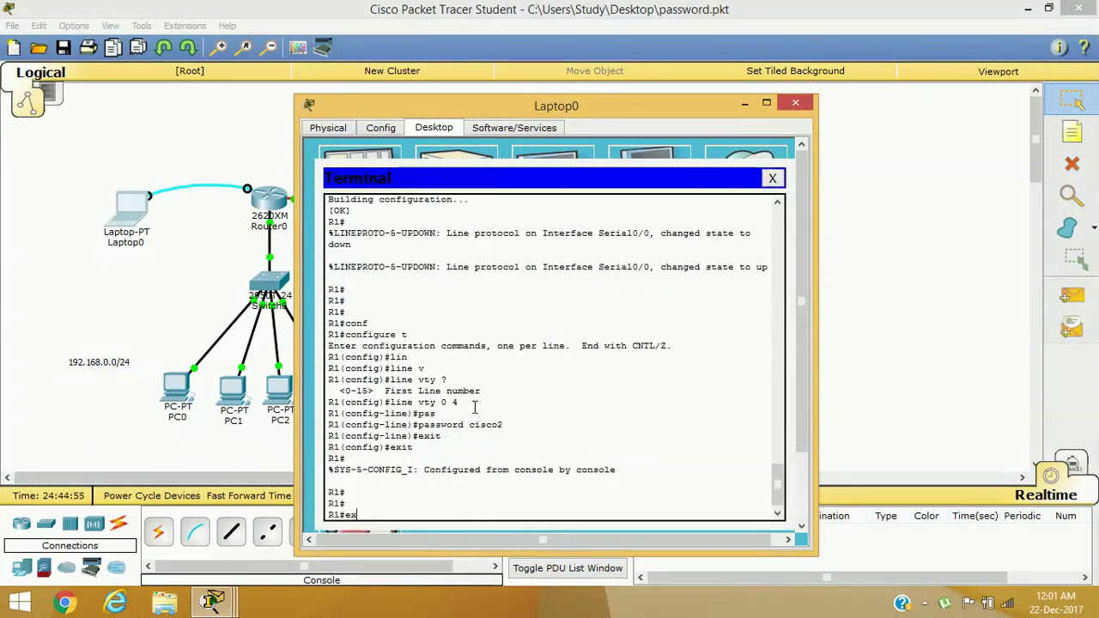
{"action": "type", "text": "it"}
{"action": "key", "text": "Return"}
{"action": "key", "text": "Return"}
{"action": "key", "text": "Return"}
{"action": "key", "text": "Return"}
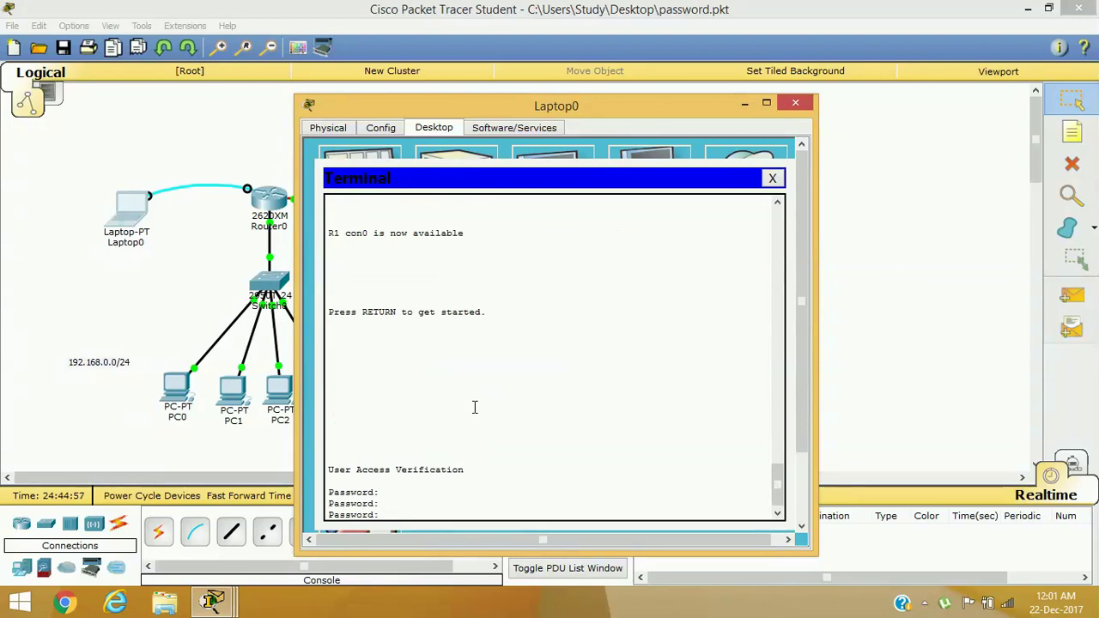
{"action": "key", "text": "Return"}
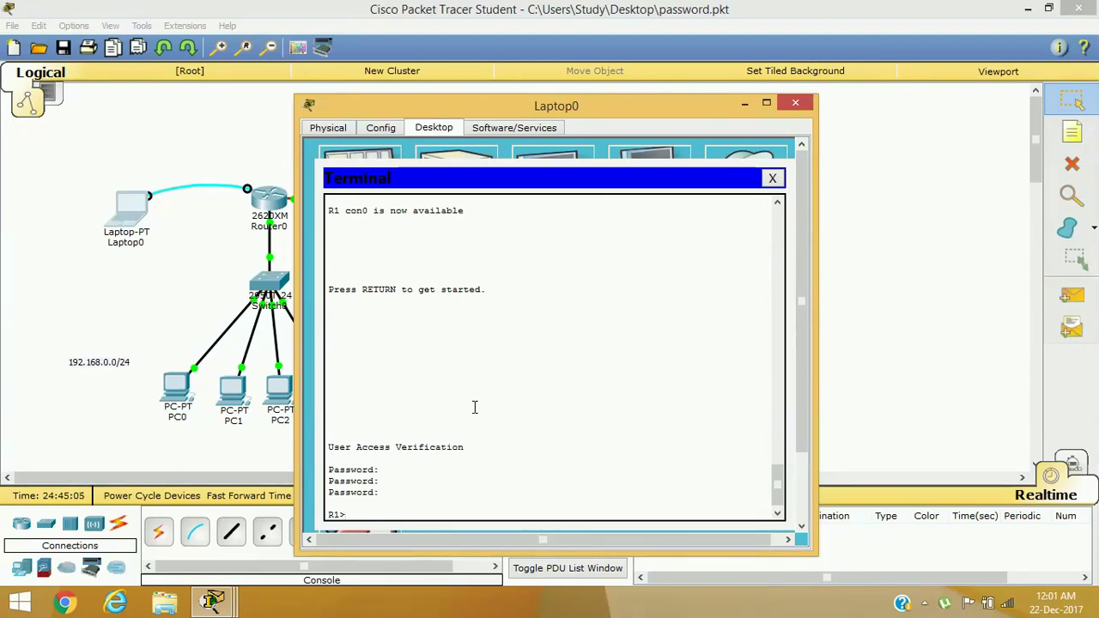
{"action": "type", "text": "en"}
{"action": "key", "text": "Tab"}
{"action": "key", "text": "Return"}
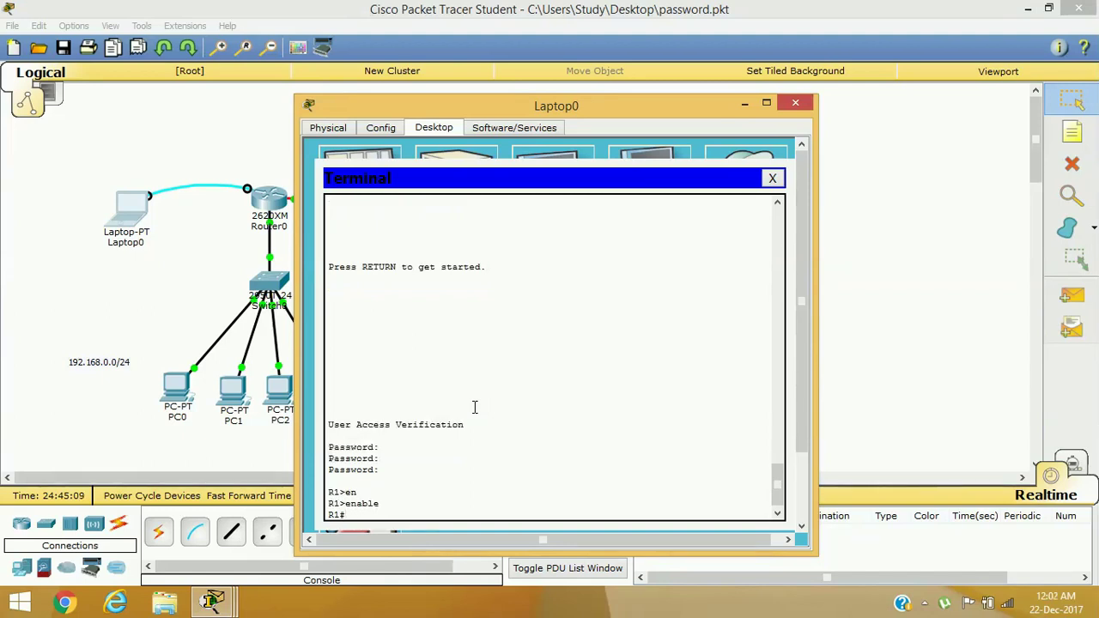
Close Laptop0 and run enable in PC5's telnet session, getting '% No password set.'
{"action": "left_click", "coordinate": [795, 102]}
{"action": "left_click", "coordinate": [553, 322]}
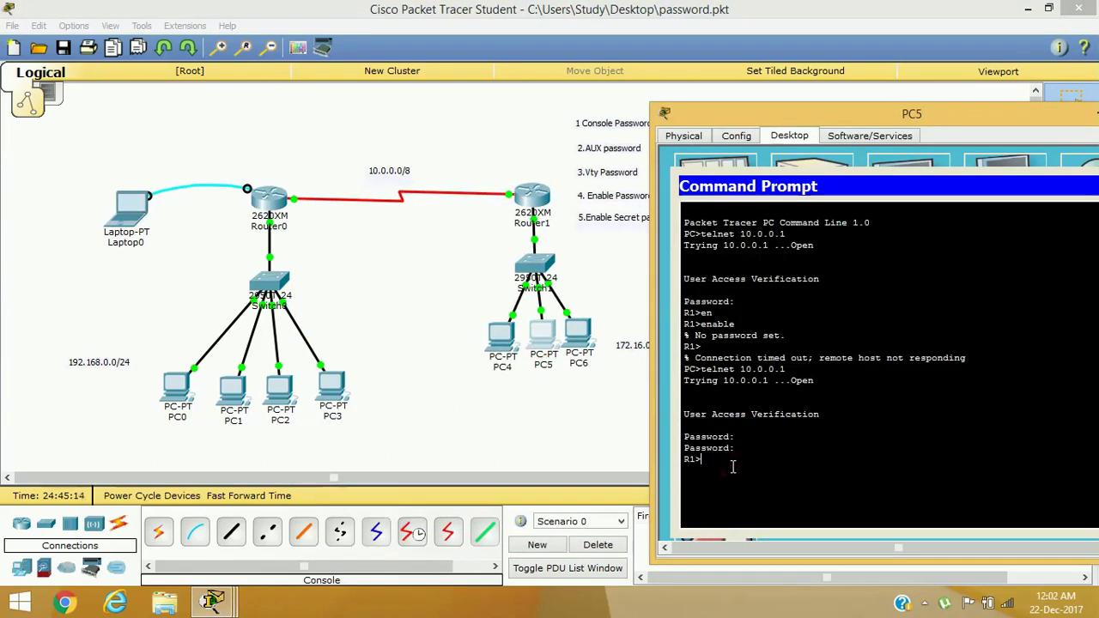
{"action": "type", "text": "en"}
{"action": "key", "text": "Tab"}
{"action": "key", "text": "Return"}
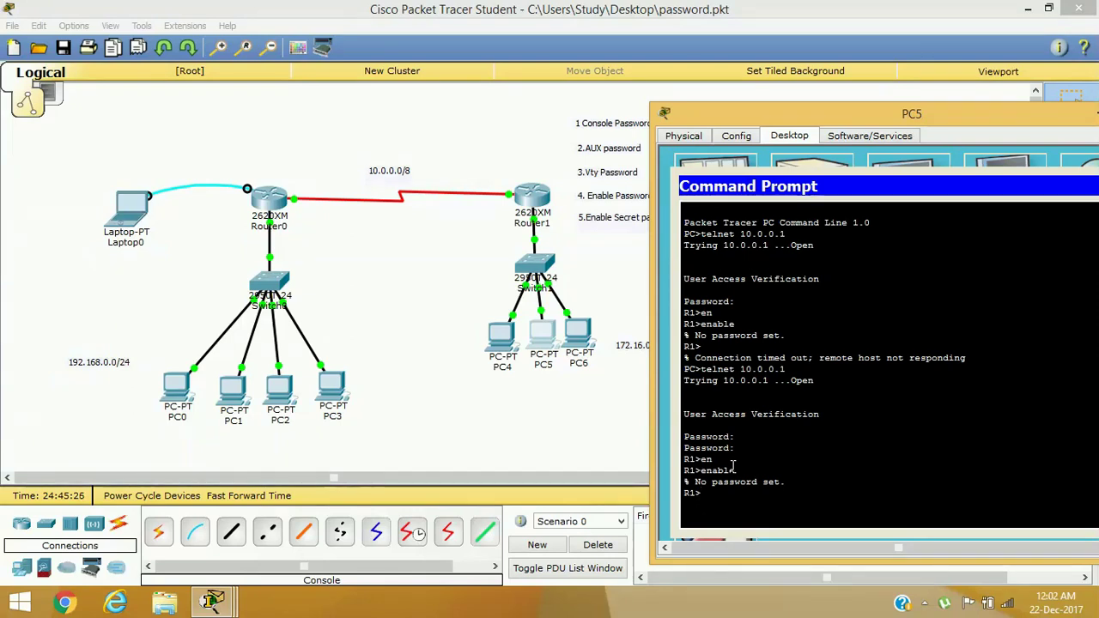
Reposition PC5's window and bring up Laptop0's terminal connection settings
{"action": "left_click_drag", "start_coordinate": [887, 122], "coordinate": [730, 227]}
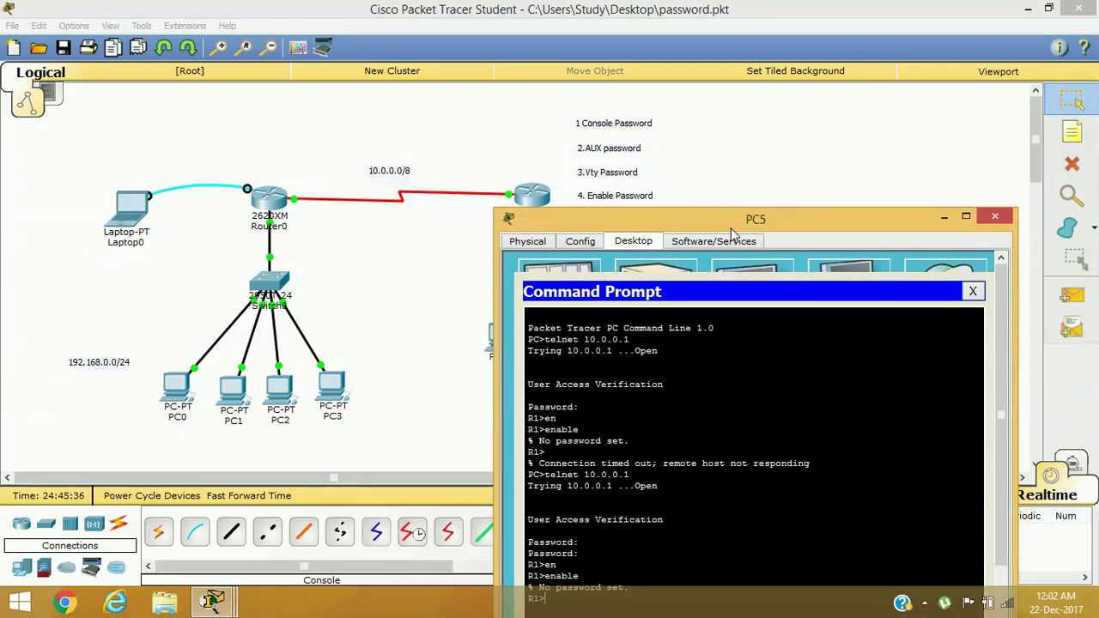
{"action": "left_click_drag", "start_coordinate": [733, 230], "coordinate": [725, 179]}
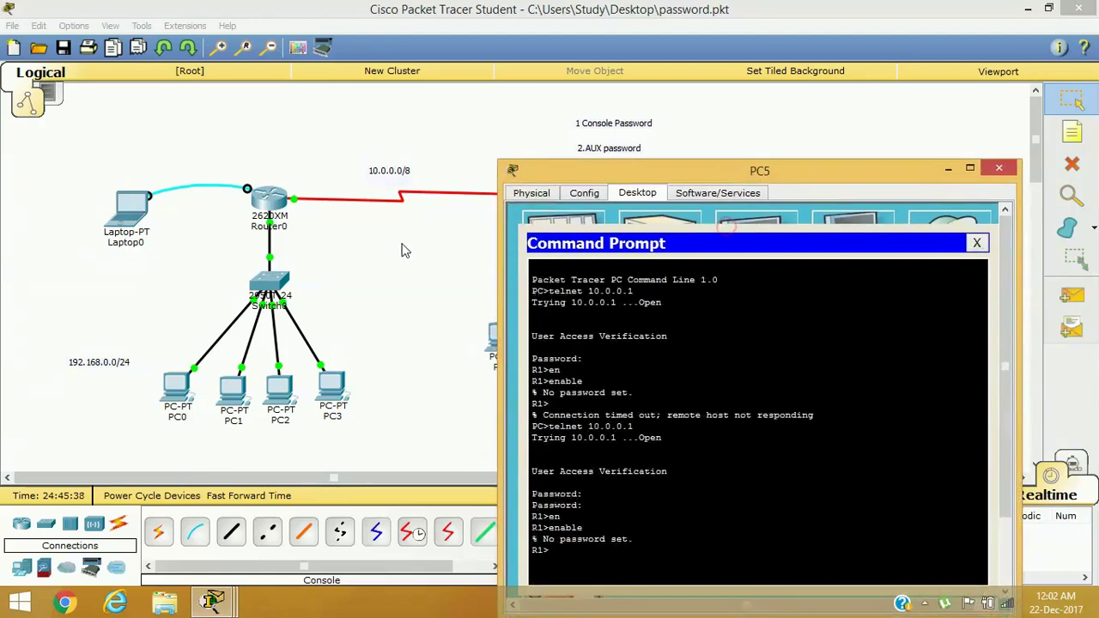
{"action": "left_click", "coordinate": [133, 210]}
{"action": "left_click", "coordinate": [572, 173]}
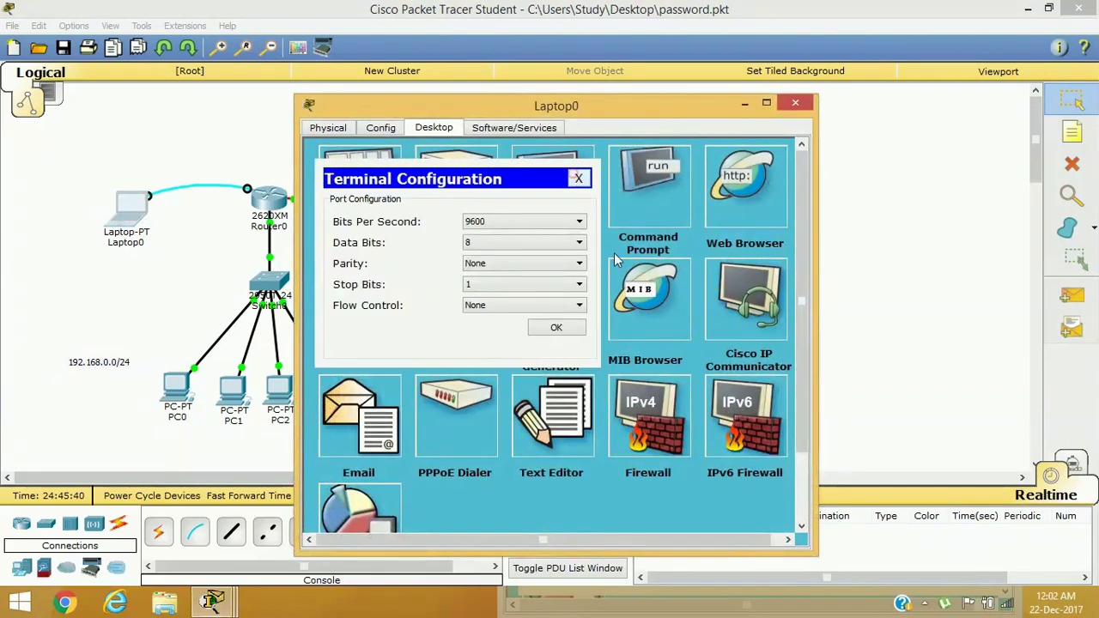
Connect to Router0 and set an enable password in global configuration mode
{"action": "left_click", "coordinate": [559, 329]}
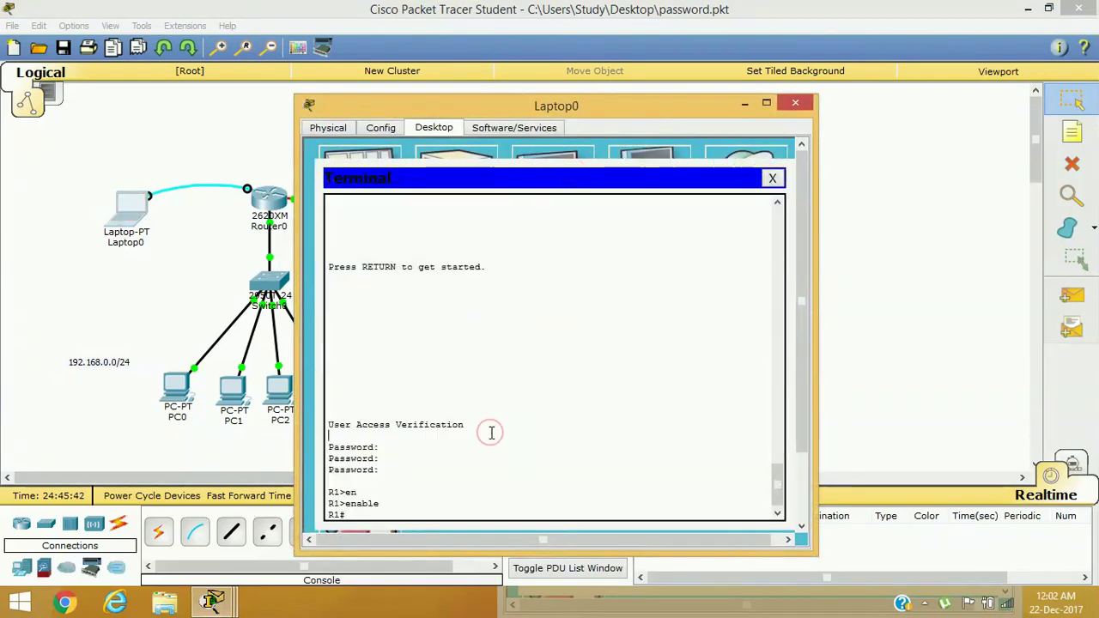
{"action": "type", "text": "conf"}
{"action": "key", "text": "Tab"}
{"action": "type", "text": "t"}
{"action": "key", "text": "Return"}
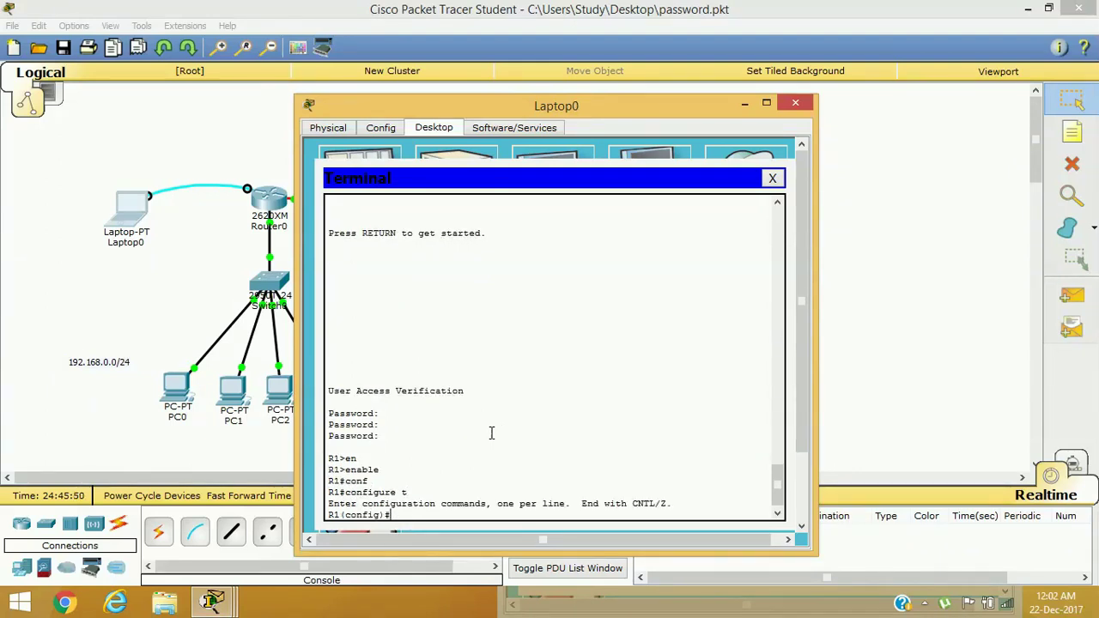
{"action": "key", "text": "Tab"}
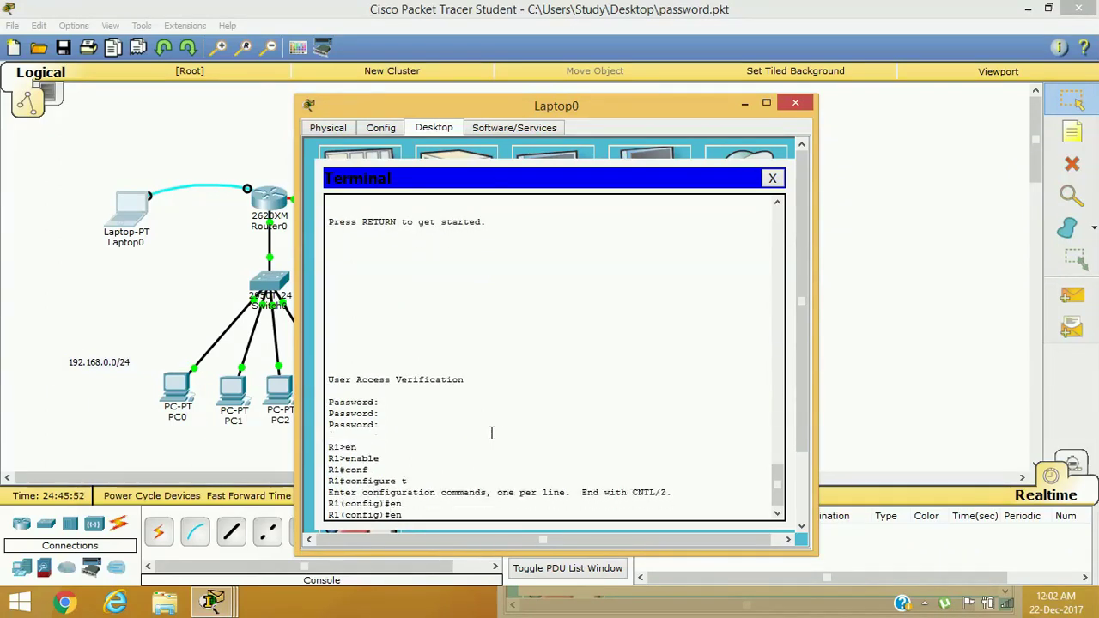
{"action": "type", "text": "a"}
{"action": "key", "text": "Tab"}
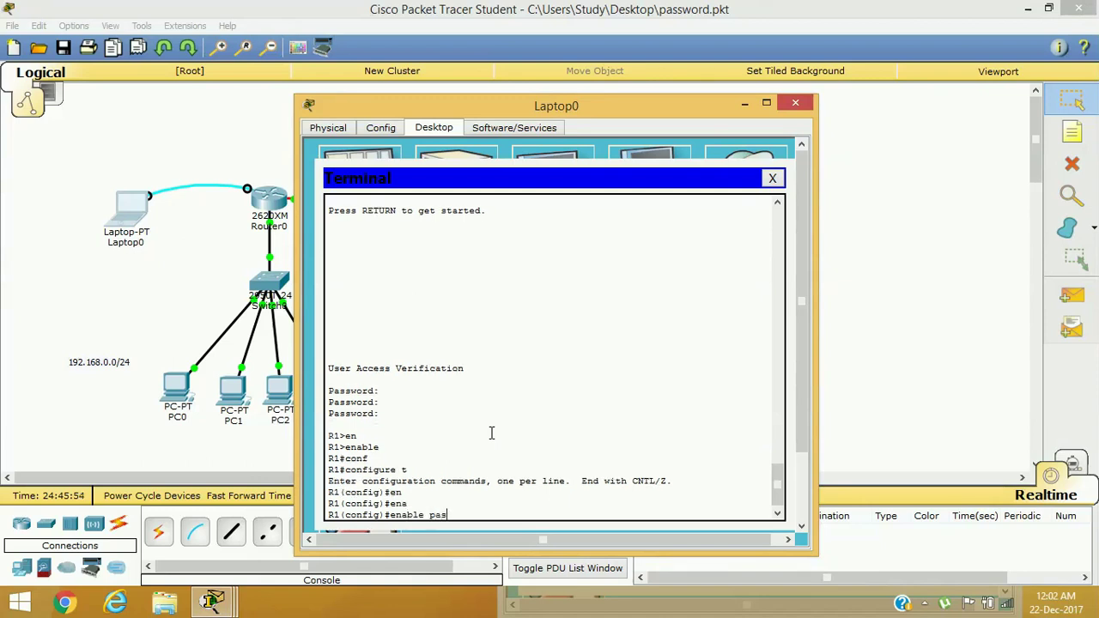
{"action": "type", "text": "pas"}
{"action": "key", "text": "Tab"}
{"action": "type", "text": "cisco"}
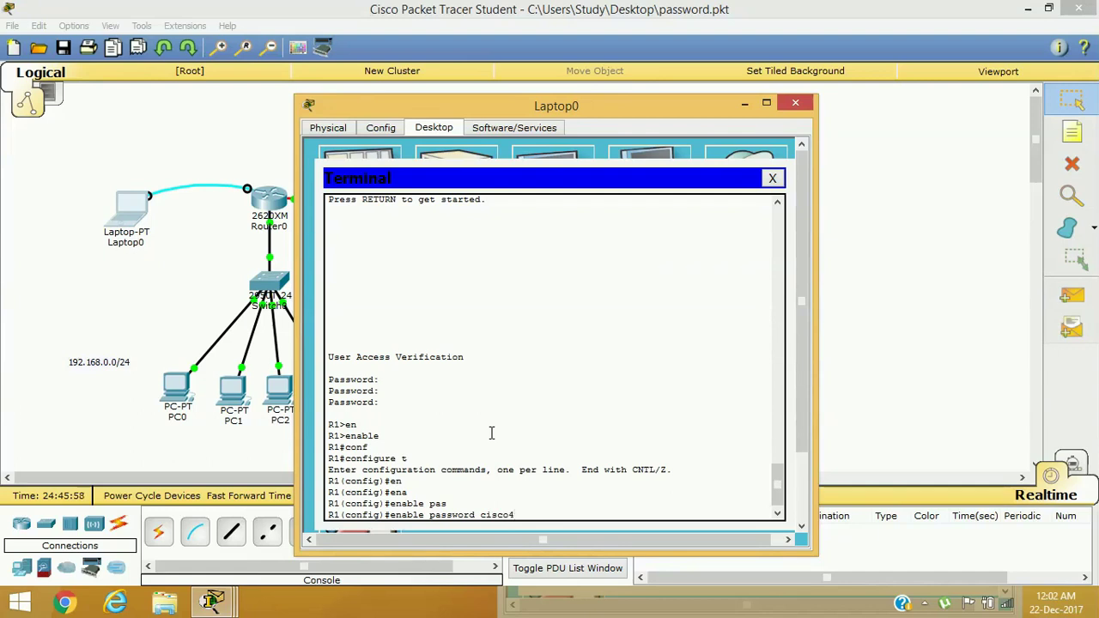
{"action": "key", "text": "Return"}
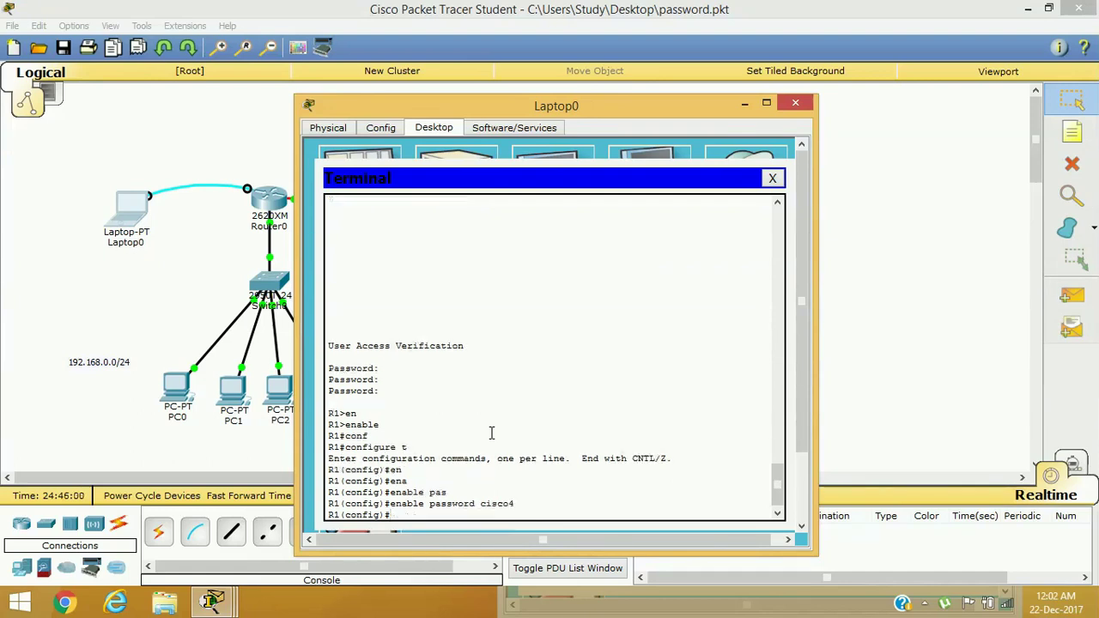
Exit configuration mode, end the console session, and close Laptop0's terminal and window
{"action": "type", "text": "exit"}
{"action": "key", "text": "Return"}
{"action": "type", "text": "e"}
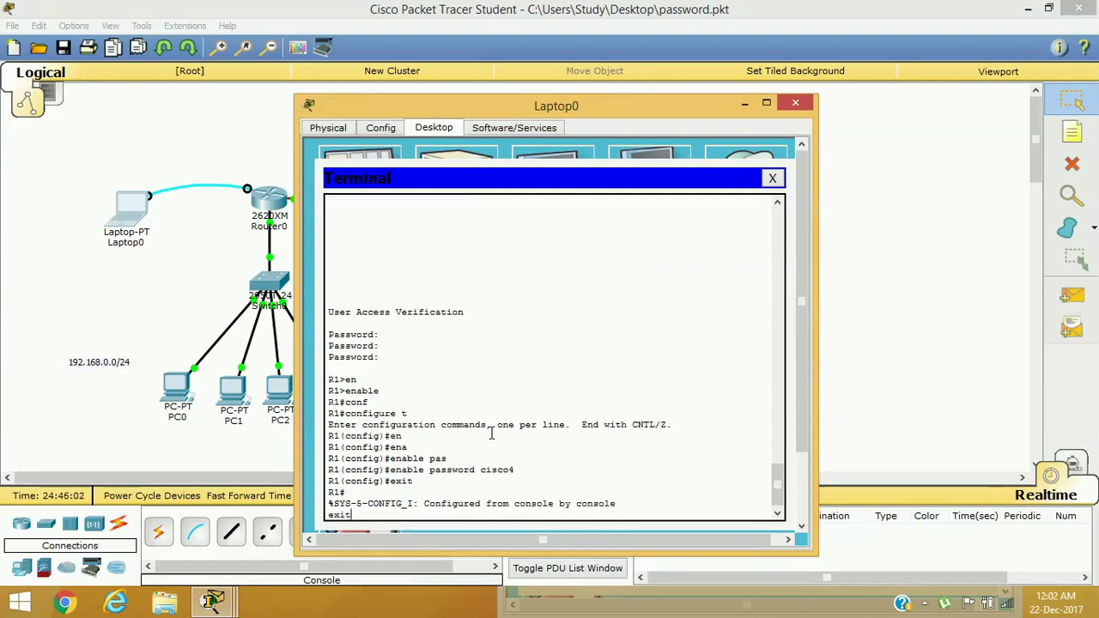
{"action": "key", "text": "Return"}
{"action": "key", "text": "Return"}
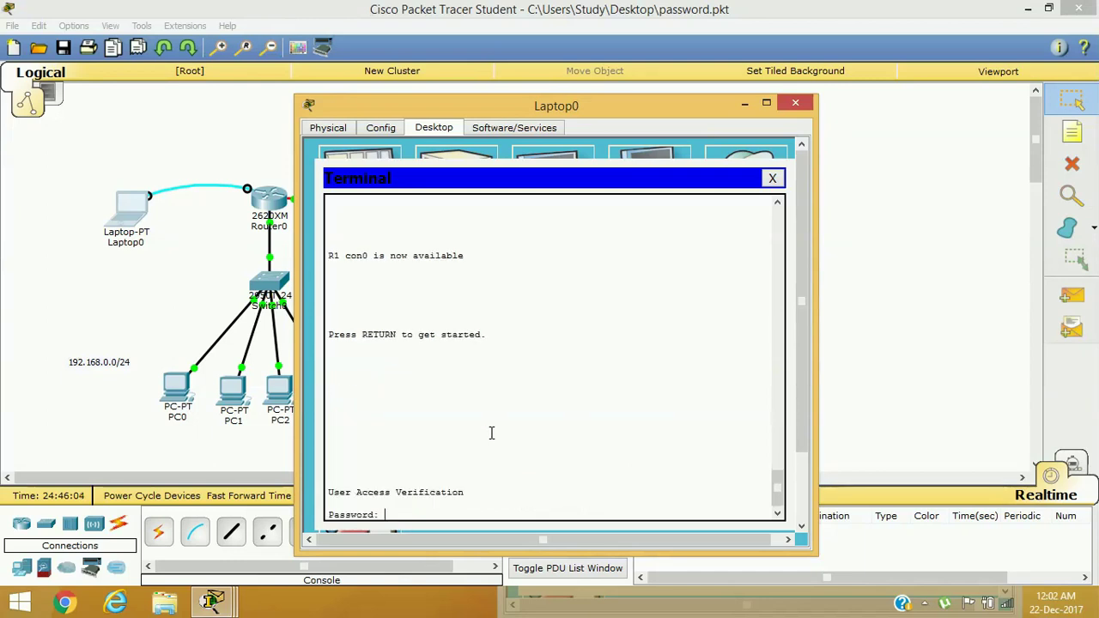
{"action": "left_click", "coordinate": [772, 178]}
{"action": "left_click", "coordinate": [794, 104]}
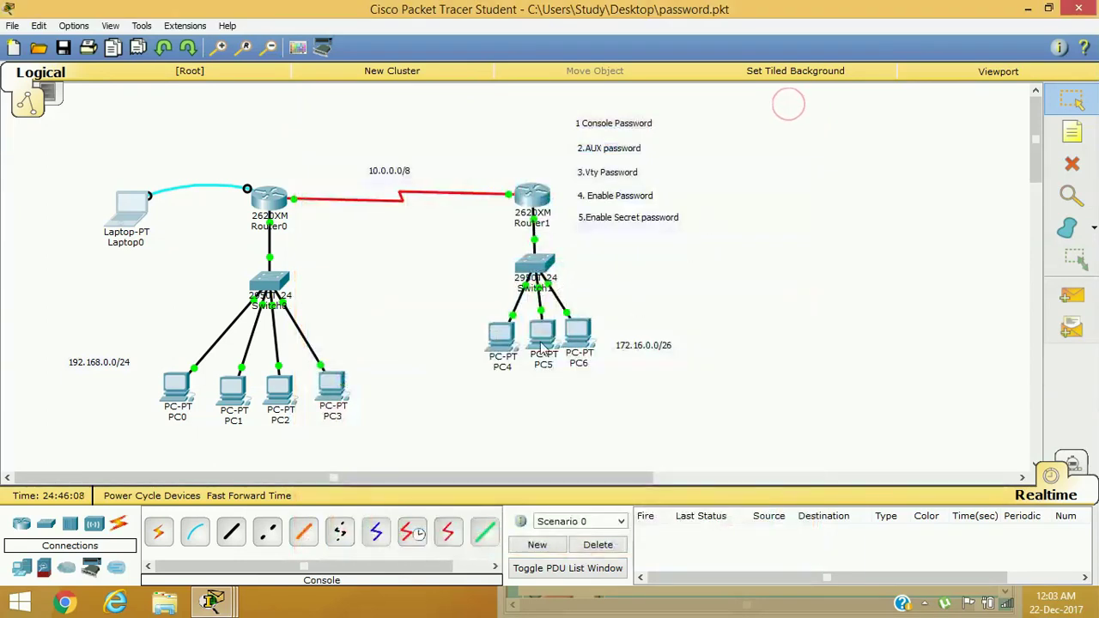
Run enable in PC5's telnet session, supply the new enable password to reach R1#, then close PC5
{"action": "left_click", "coordinate": [534, 328]}
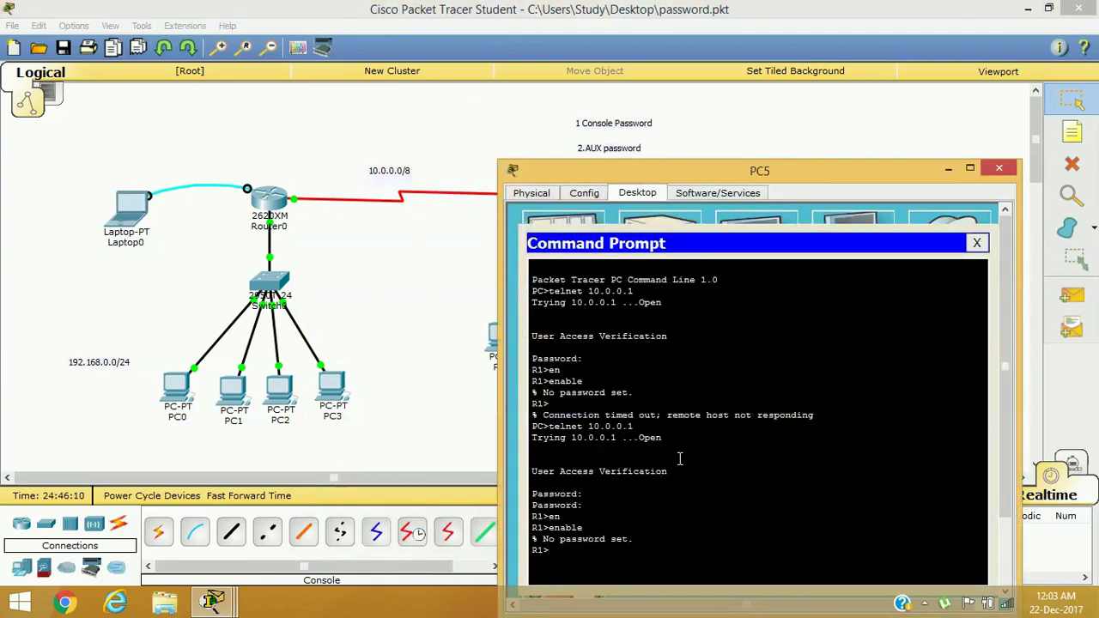
{"action": "type", "text": "en"}
{"action": "key", "text": "Tab"}
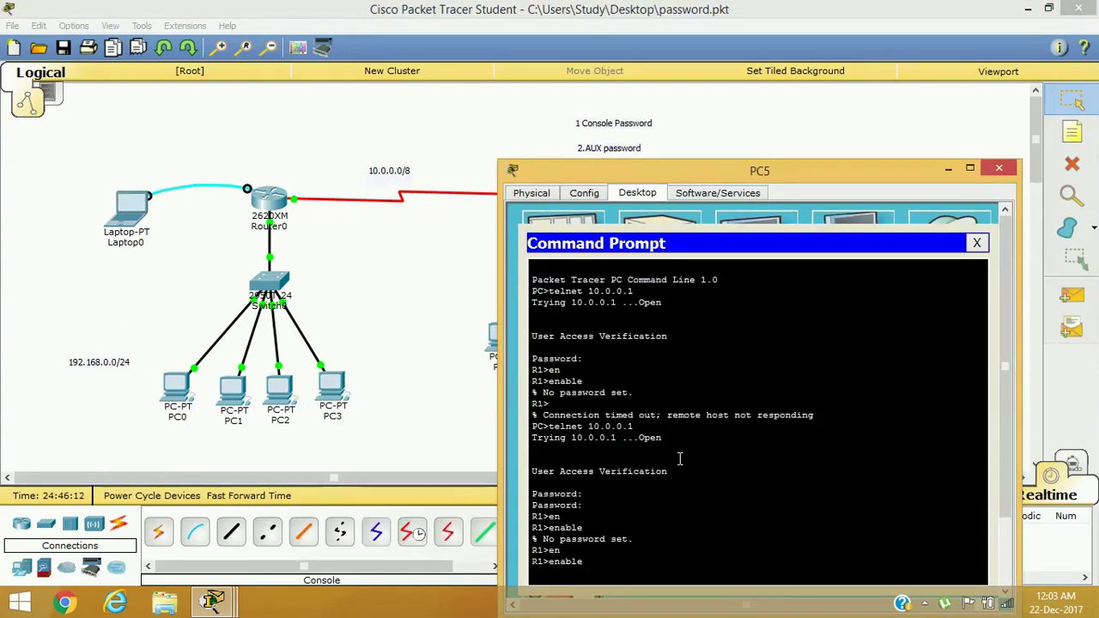
{"action": "key", "text": "Return"}
{"action": "key", "text": "Return"}
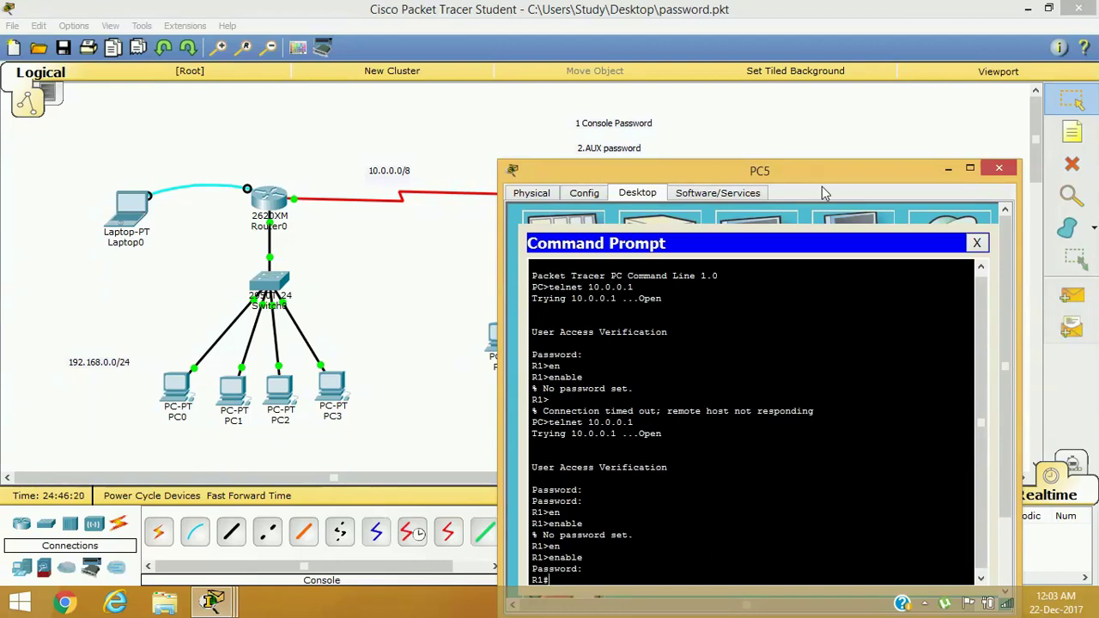
{"action": "left_click_drag", "start_coordinate": [766, 172], "coordinate": [578, 222]}
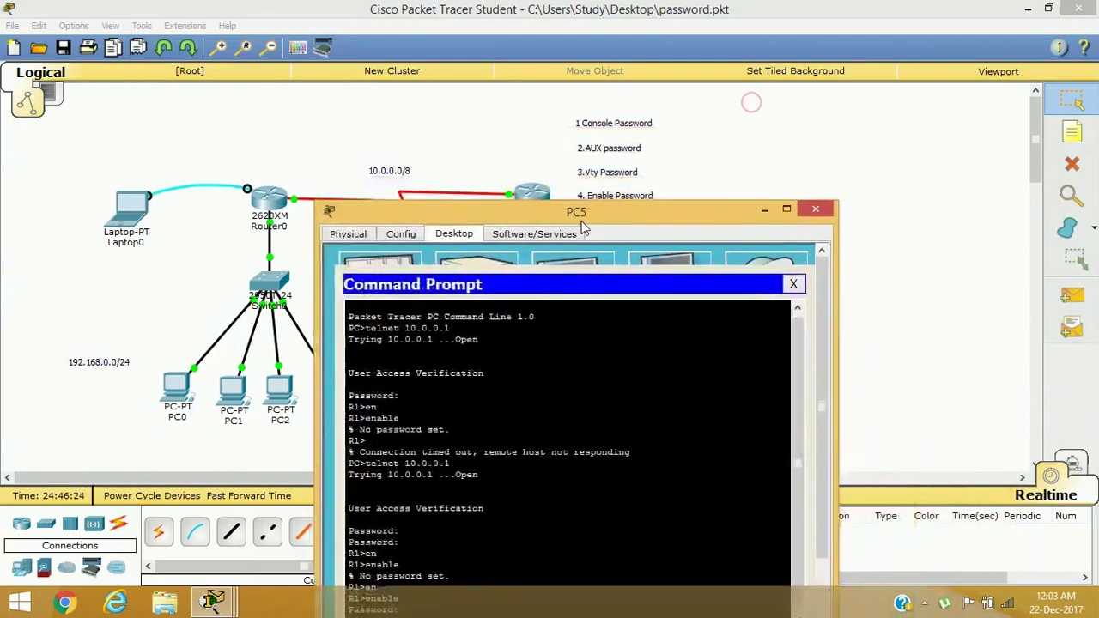
{"action": "left_click", "coordinate": [816, 216]}
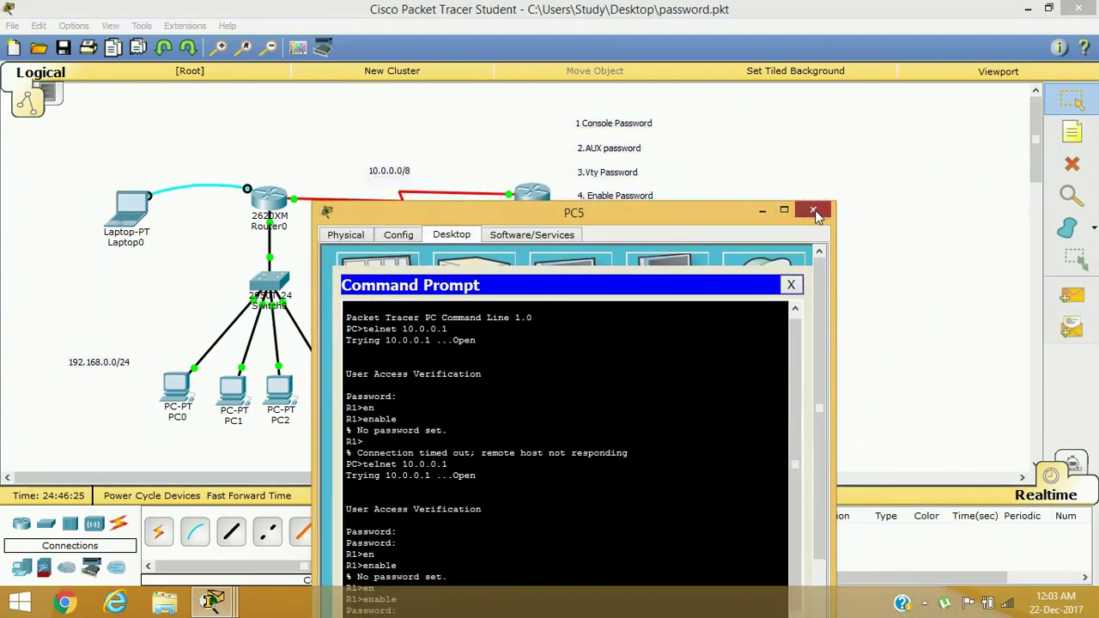
{"action": "left_click", "coordinate": [817, 216]}
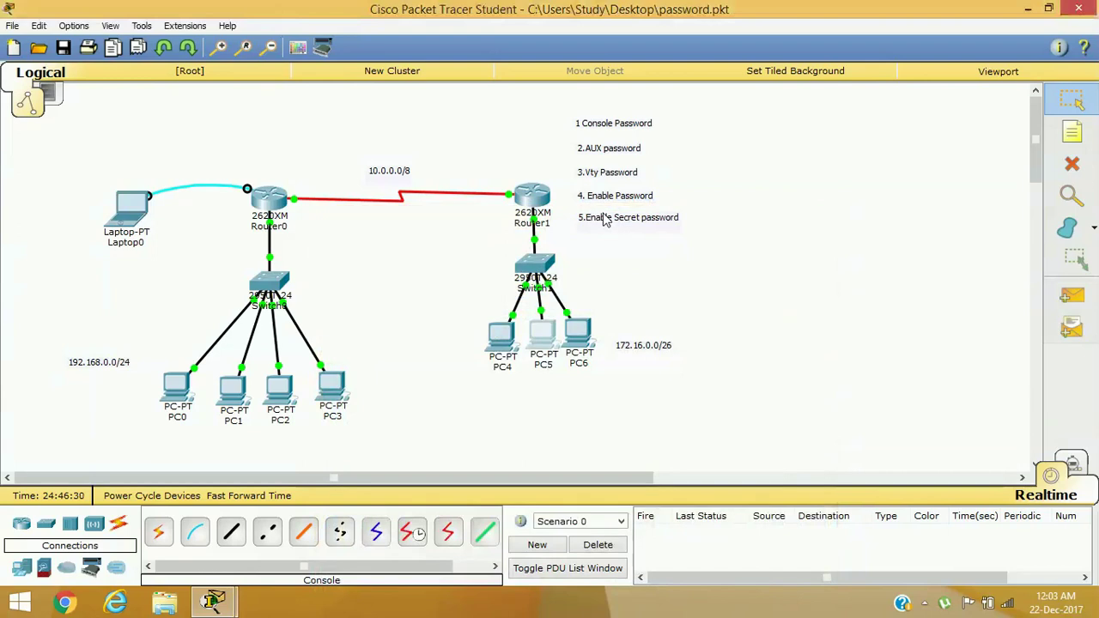
Log into Router0's CLI with the console password and enter privileged mode using the enable password
{"action": "left_click", "coordinate": [272, 204]}
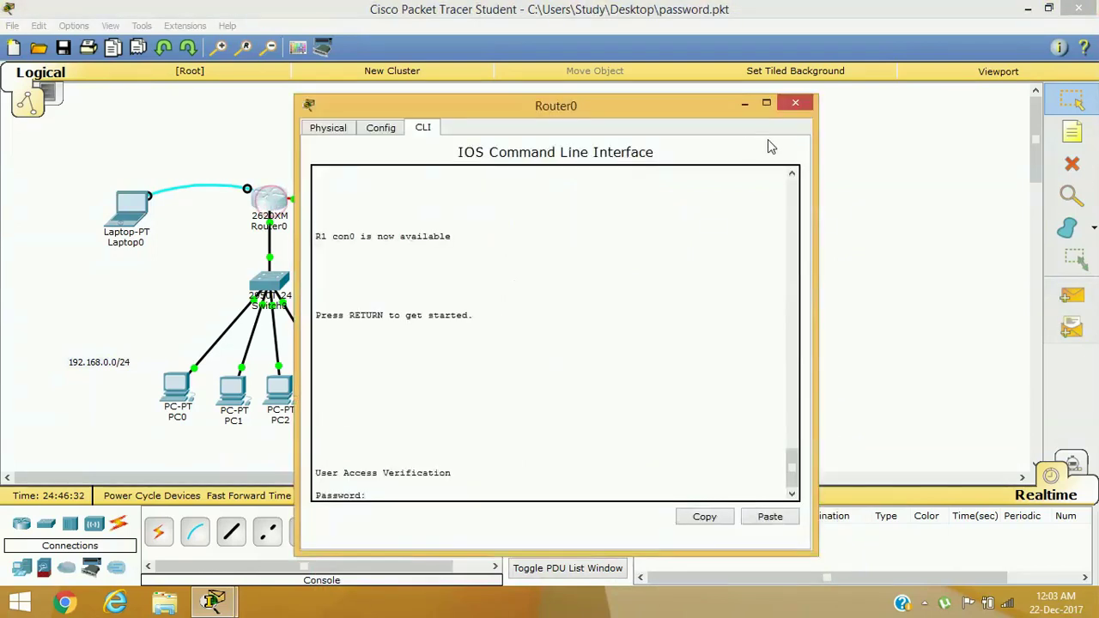
{"action": "left_click", "coordinate": [795, 101]}
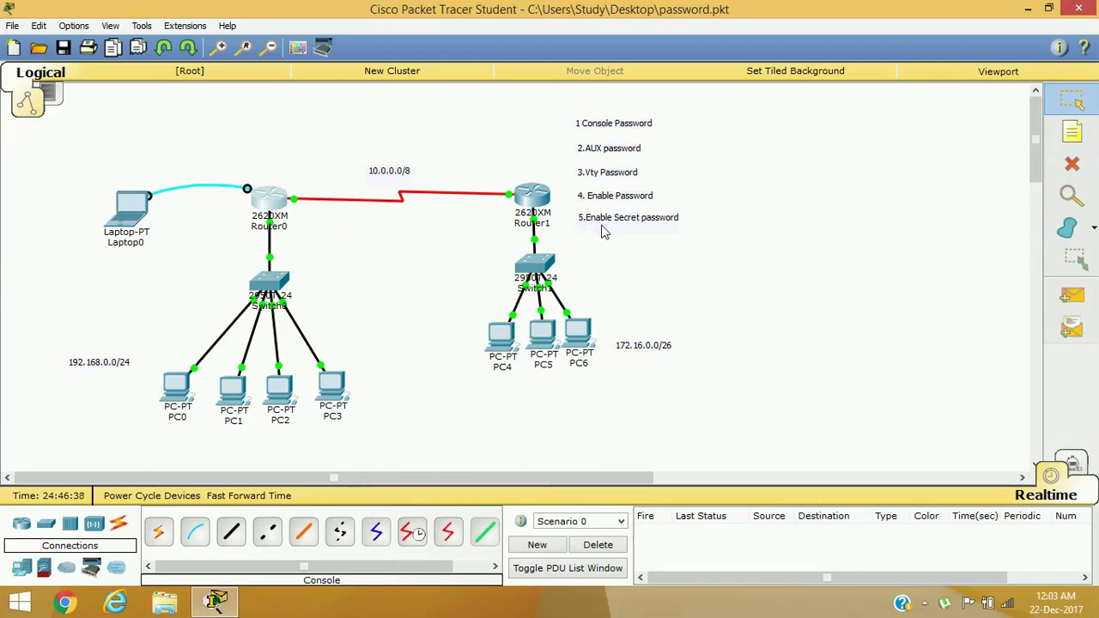
{"action": "left_click", "coordinate": [260, 202]}
{"action": "key", "text": "Return"}
{"action": "key", "text": "Return"}
{"action": "key", "text": "Return"}
{"action": "key", "text": "Return"}
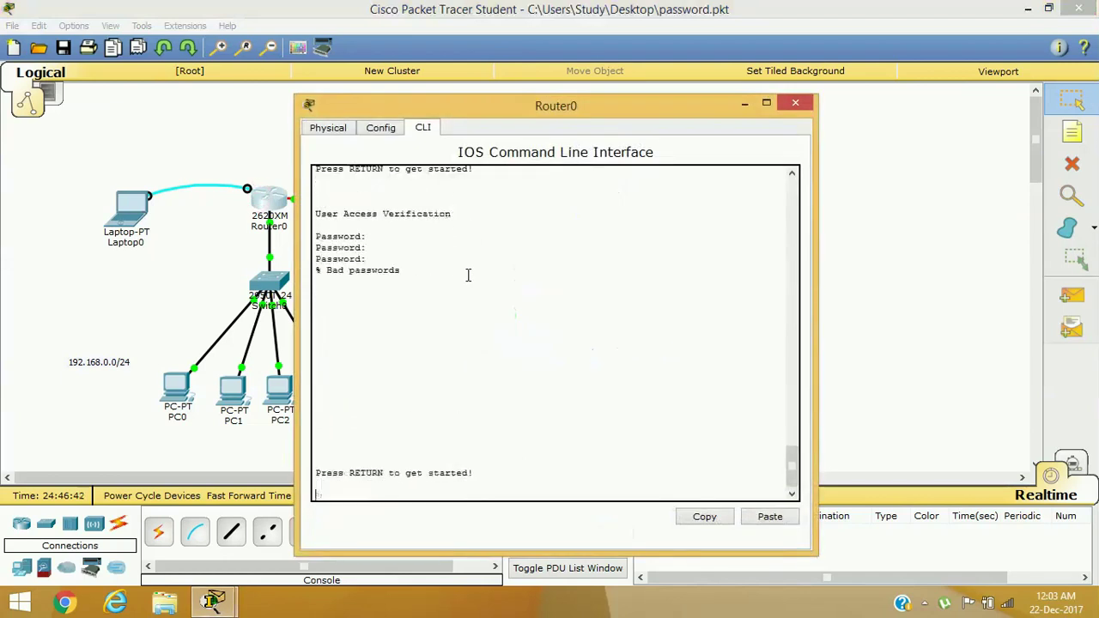
{"action": "key", "text": "Return"}
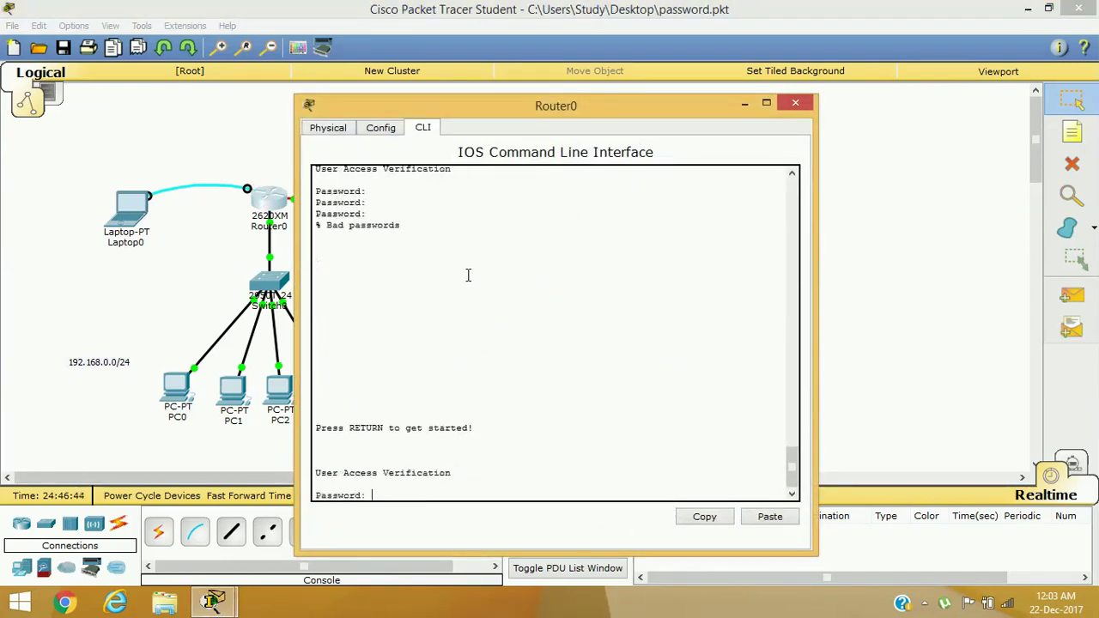
{"action": "key", "text": "Return"}
{"action": "type", "text": "en"}
{"action": "key", "text": "Tab"}
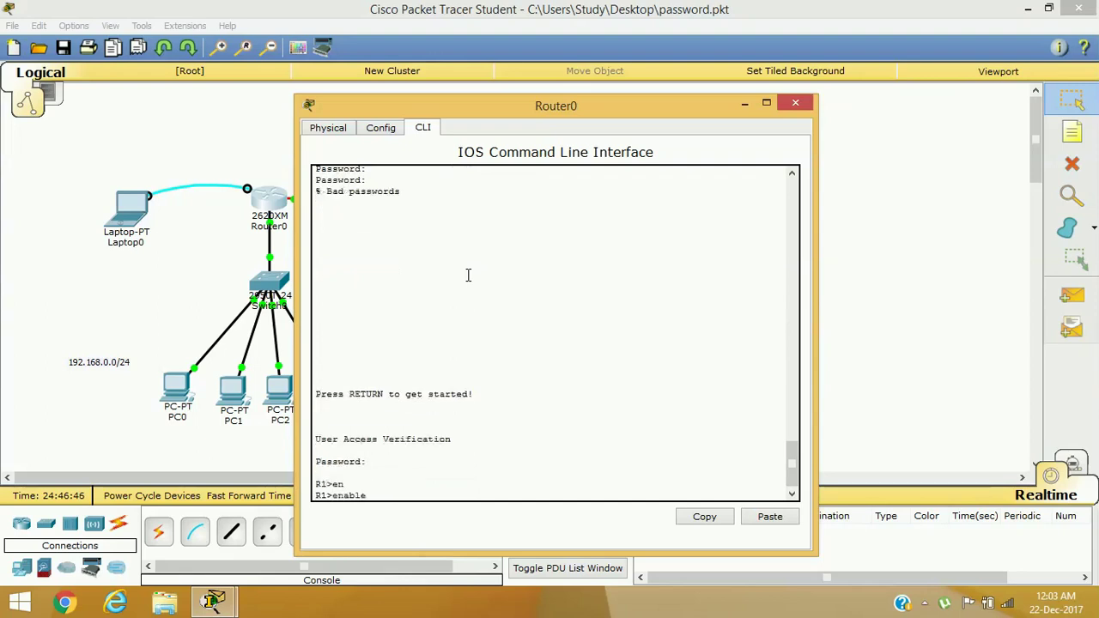
{"action": "key", "text": "Return"}
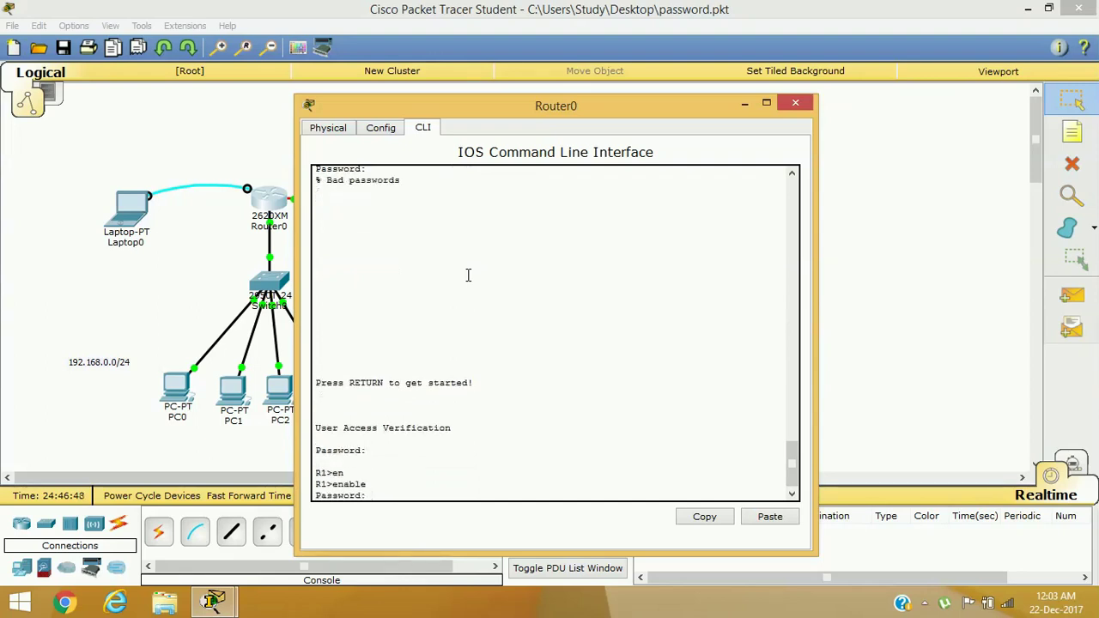
{"action": "key", "text": "Return"}
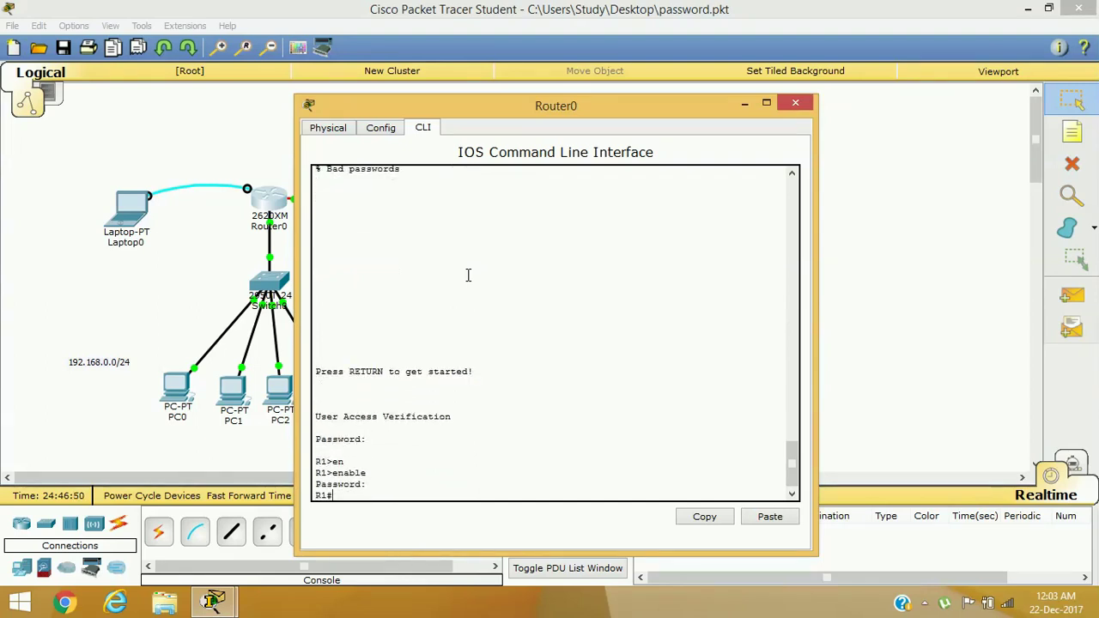
Show the running-config, highlight the plain-text enable password, and close Router0's window
{"action": "type", "text": "sh"}
{"action": "key", "text": "Tab"}
{"action": "type", "text": "run"}
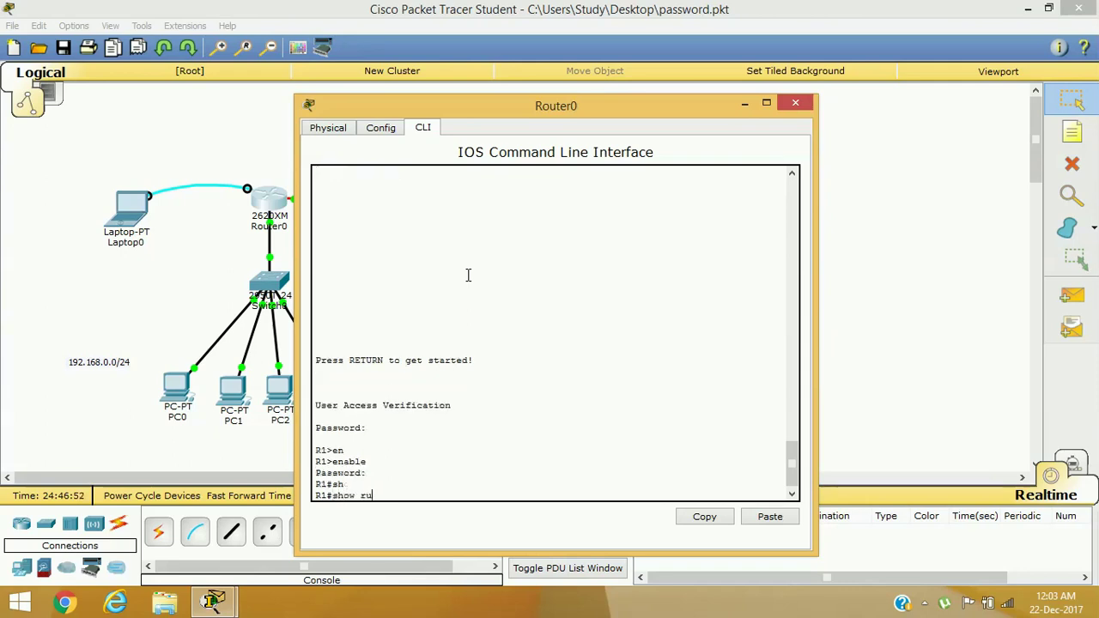
{"action": "key", "text": "Tab"}
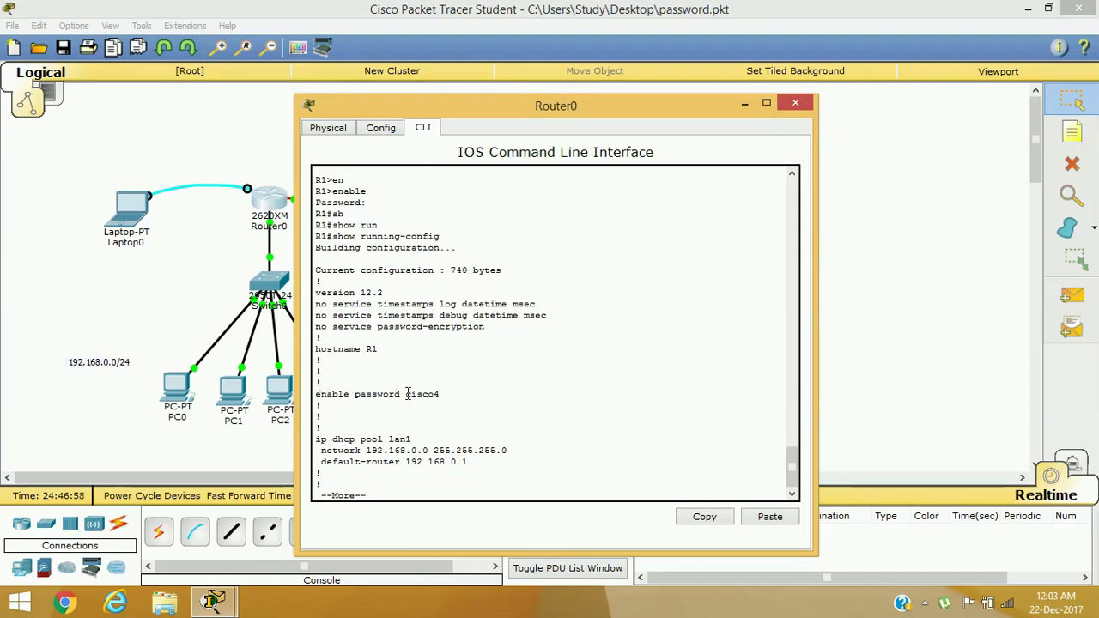
{"action": "left_click_drag", "start_coordinate": [408, 394], "coordinate": [459, 392]}
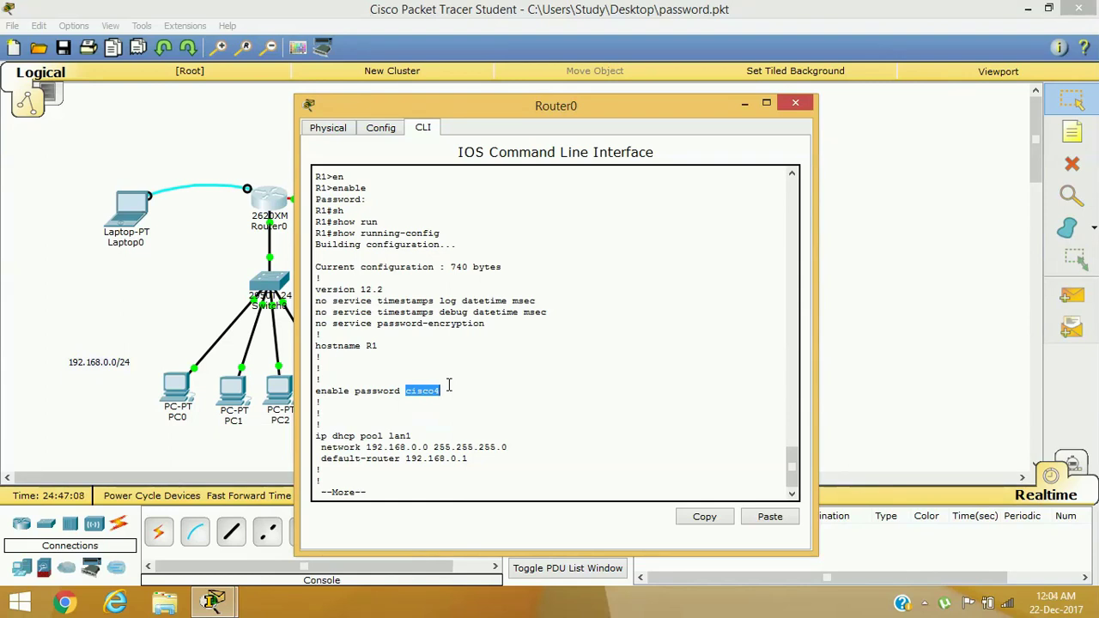
{"action": "left_click", "coordinate": [794, 107]}
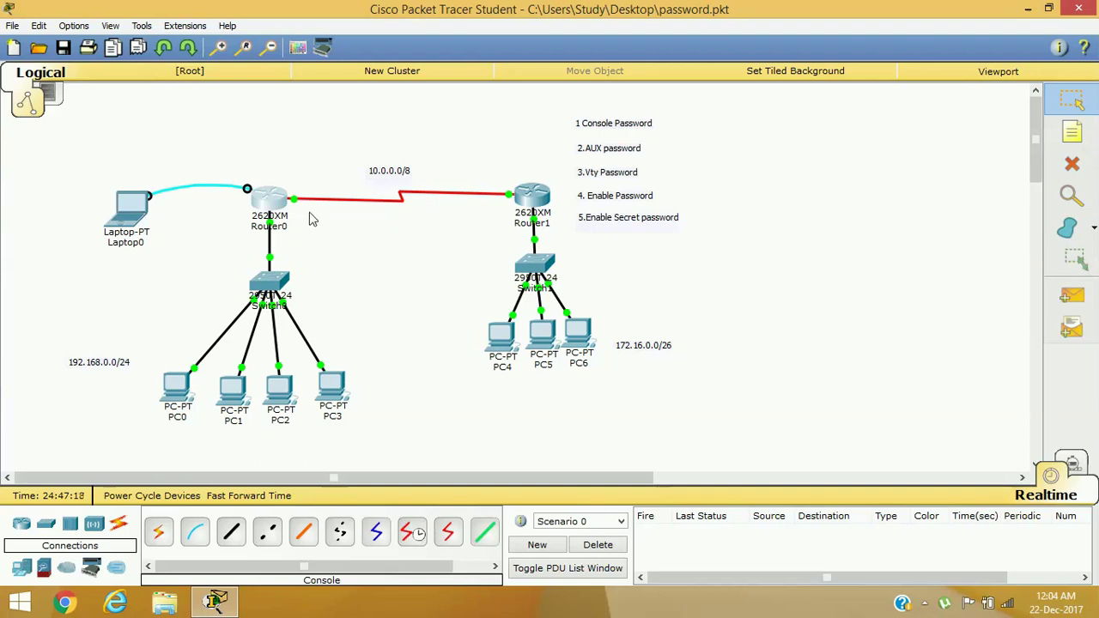
Reopen Router0's CLI, page past the remaining config, and enter global configuration mode
{"action": "left_click", "coordinate": [267, 201]}
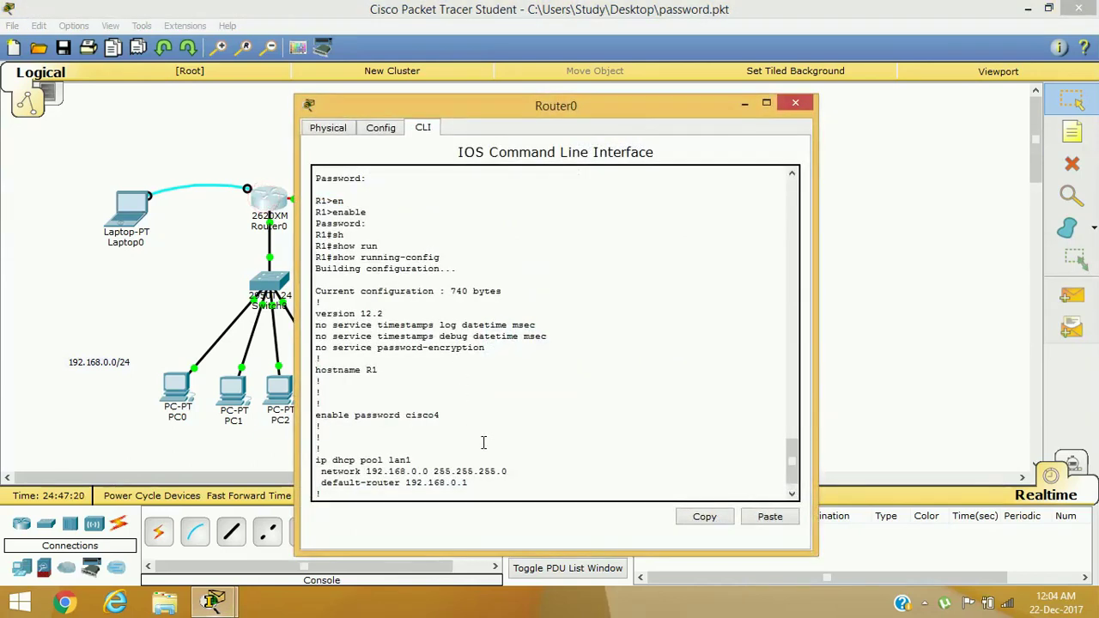
{"action": "key", "text": "Return"}
{"action": "key", "text": "Return"}
{"action": "key", "text": "Return"}
{"action": "key", "text": "Return"}
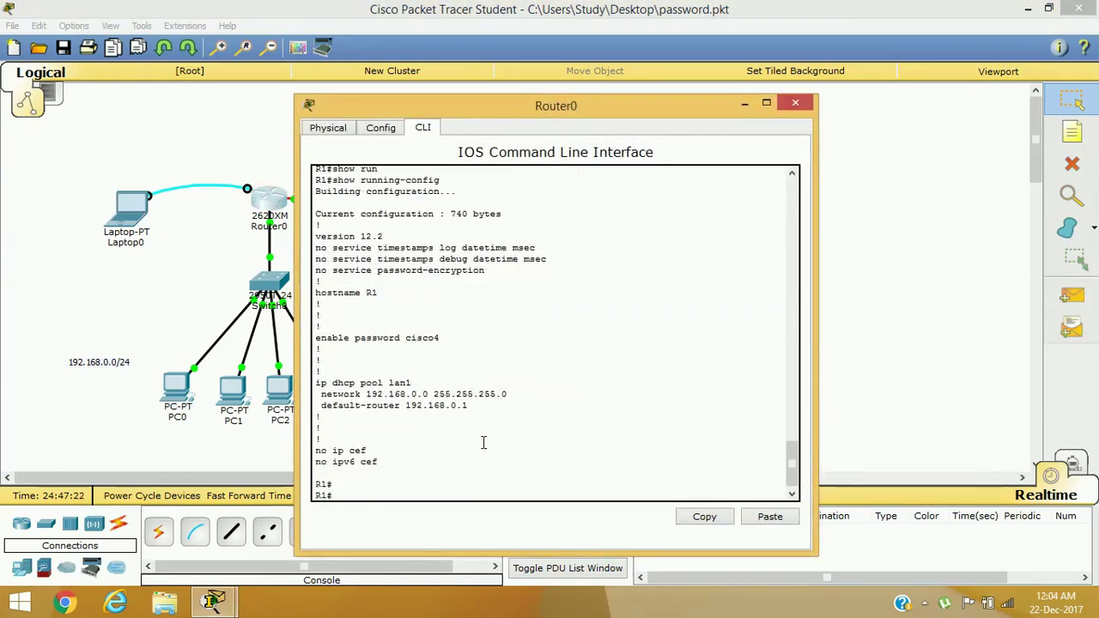
{"action": "type", "text": "conf"}
{"action": "key", "text": "Tab"}
{"action": "type", "text": "t"}
{"action": "key", "text": "Return"}
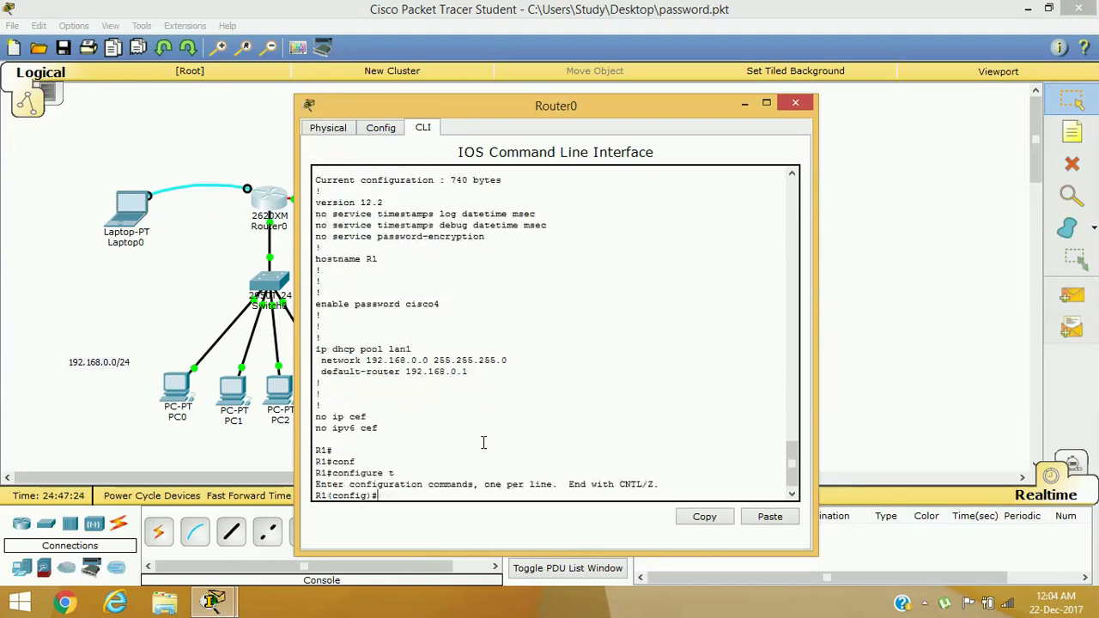
Set an enable secret on Router0, swapping the password keyword for secret
{"action": "type", "text": "en"}
{"action": "key", "text": "Tab"}
{"action": "type", "text": "ab"}
{"action": "key", "text": "Tab"}
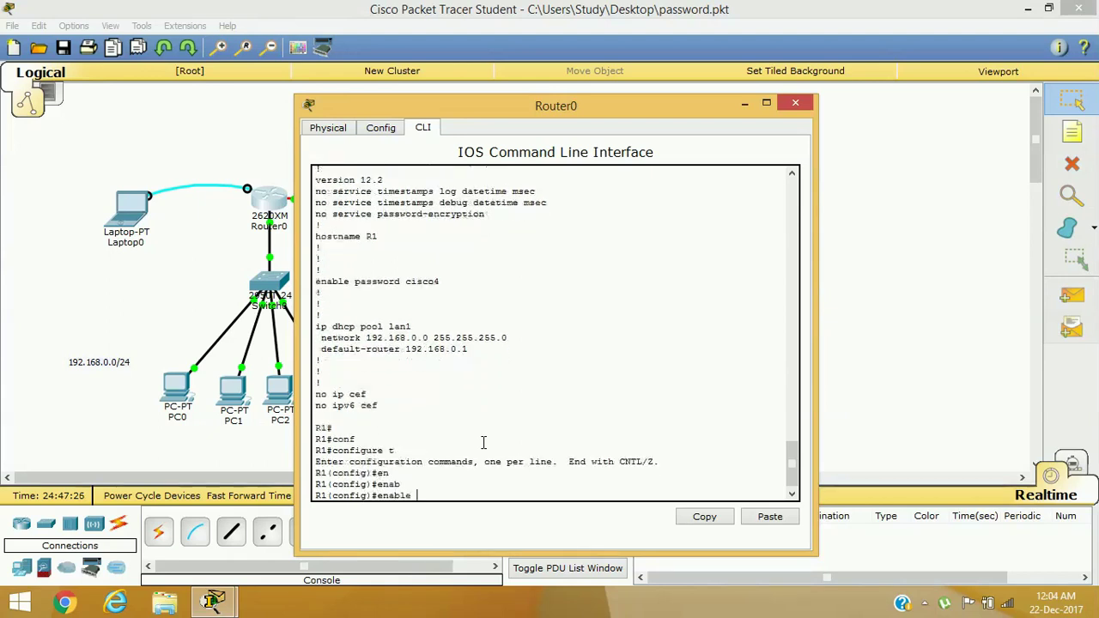
{"action": "type", "text": "pa"}
{"action": "key", "text": "Tab"}
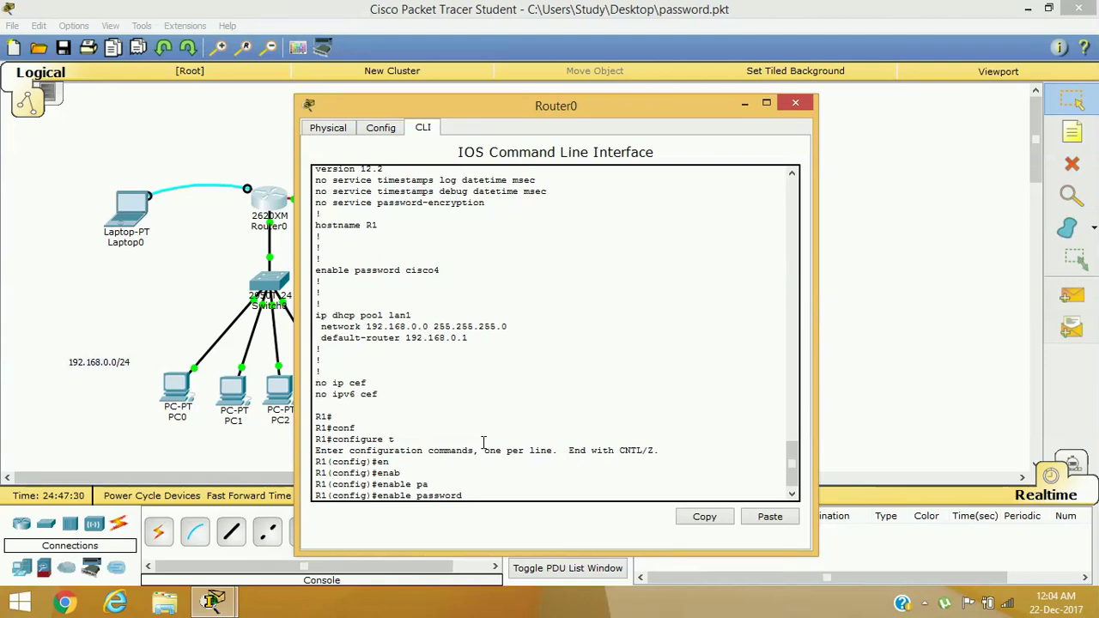
{"action": "key", "text": "BackSpace"}
{"action": "key", "text": "BackSpace"}
{"action": "key", "text": "BackSpace"}
{"action": "key", "text": "BackSpace"}
{"action": "key", "text": "BackSpace"}
{"action": "key", "text": "BackSpace"}
{"action": "key", "text": "BackSpace"}
{"action": "key", "text": "BackSpace"}
{"action": "key", "text": "BackSpace"}
{"action": "key", "text": "BackSpace"}
{"action": "type", "text": "se"}
{"action": "key", "text": "Tab"}
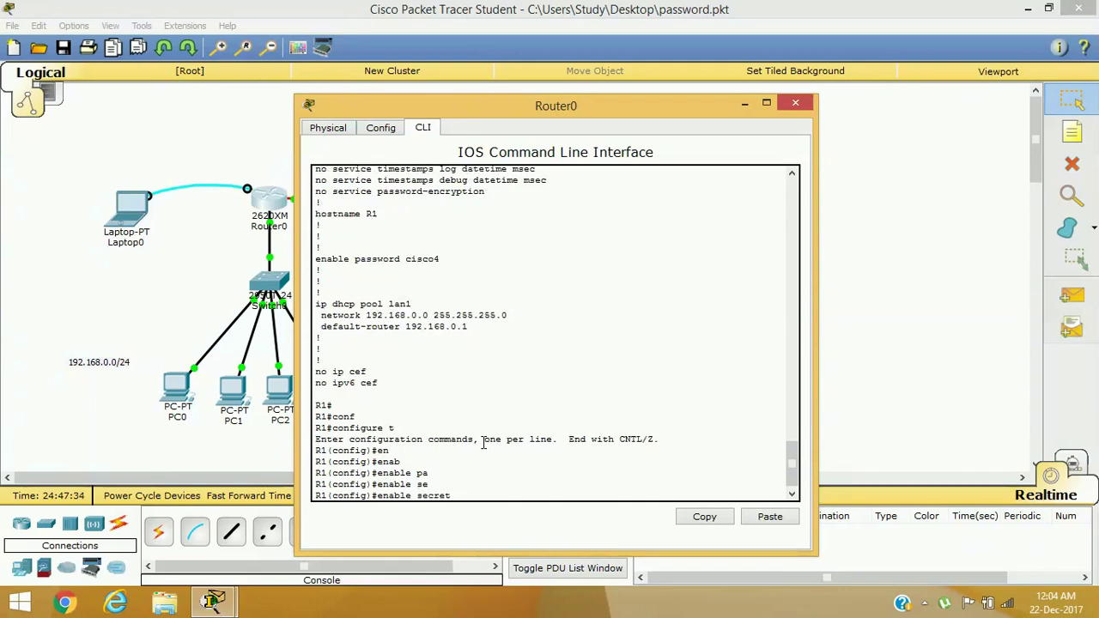
{"action": "type", "text": "cisco10"}
{"action": "key", "text": "Return"}
Exit configuration mode and print the running-config showing the hashed secret
{"action": "type", "text": "exit"}
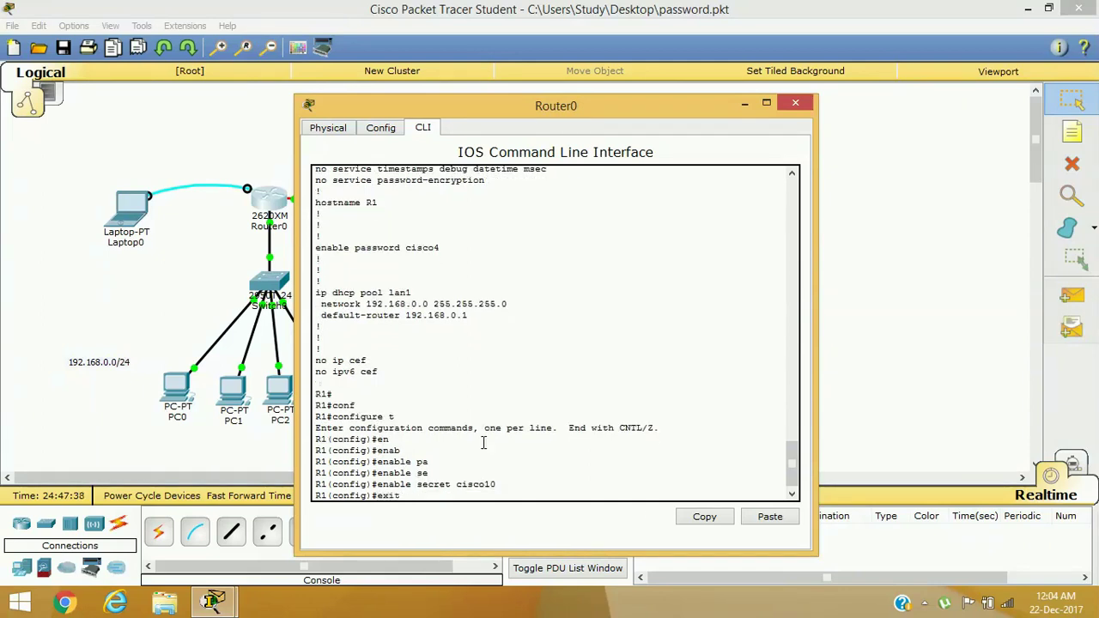
{"action": "key", "text": "Return"}
{"action": "key", "text": "Return"}
{"action": "type", "text": "sh"}
{"action": "key", "text": "Tab"}
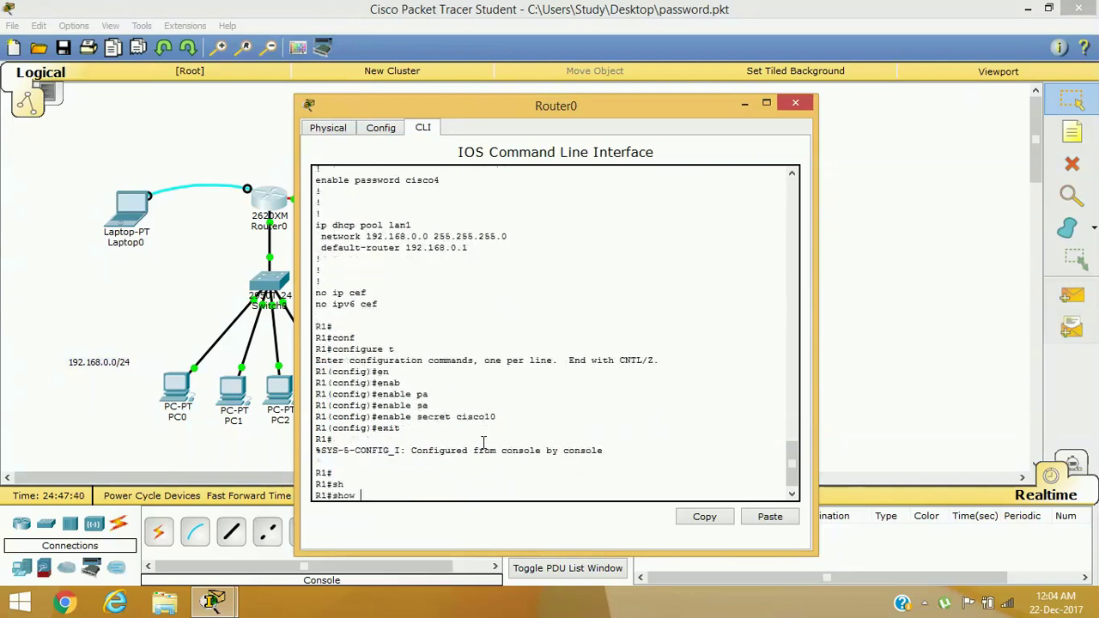
{"action": "type", "text": "ru"}
{"action": "key", "text": "Tab"}
{"action": "key", "text": "Return"}
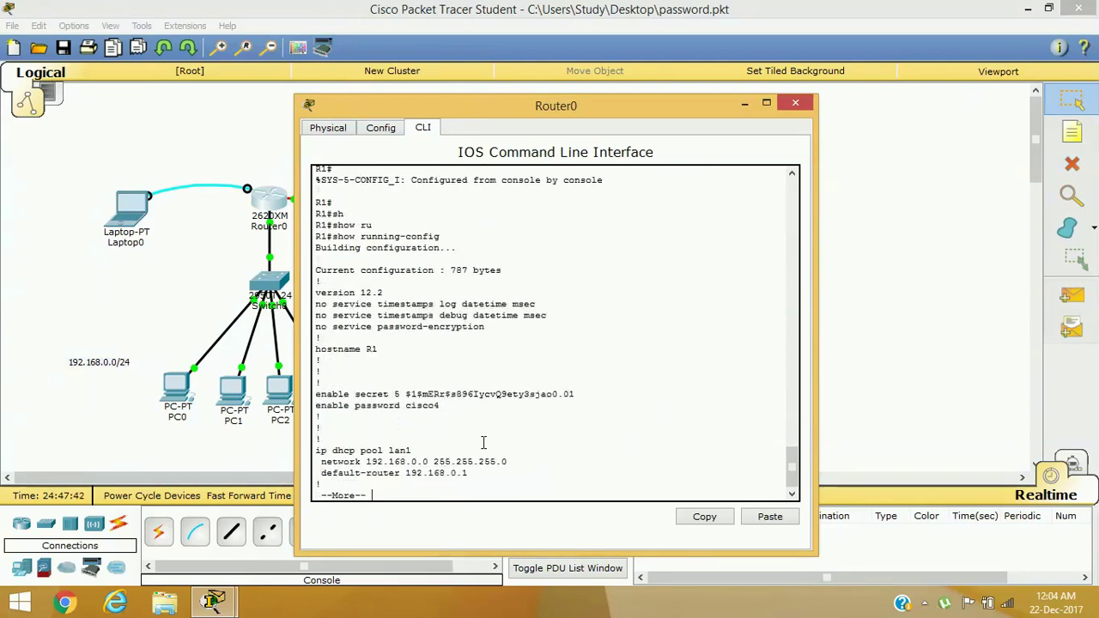
Highlight the type 5 enable secret hash in the output, then close Router0's window
{"action": "left_click_drag", "start_coordinate": [316, 394], "coordinate": [394, 394]}
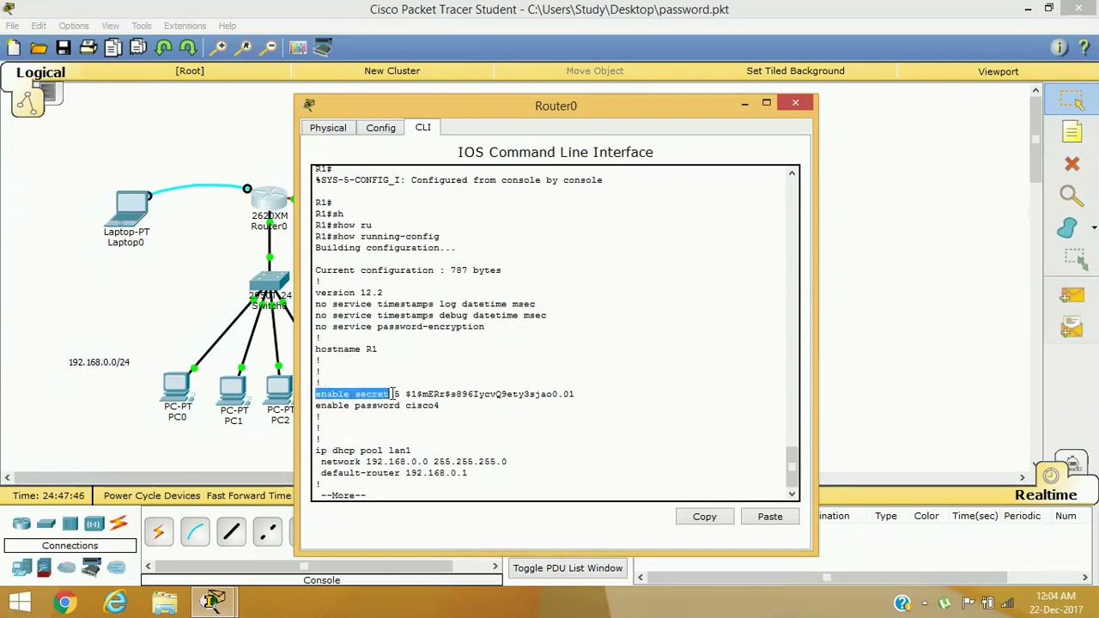
{"action": "left_click_drag", "start_coordinate": [400, 395], "coordinate": [577, 394]}
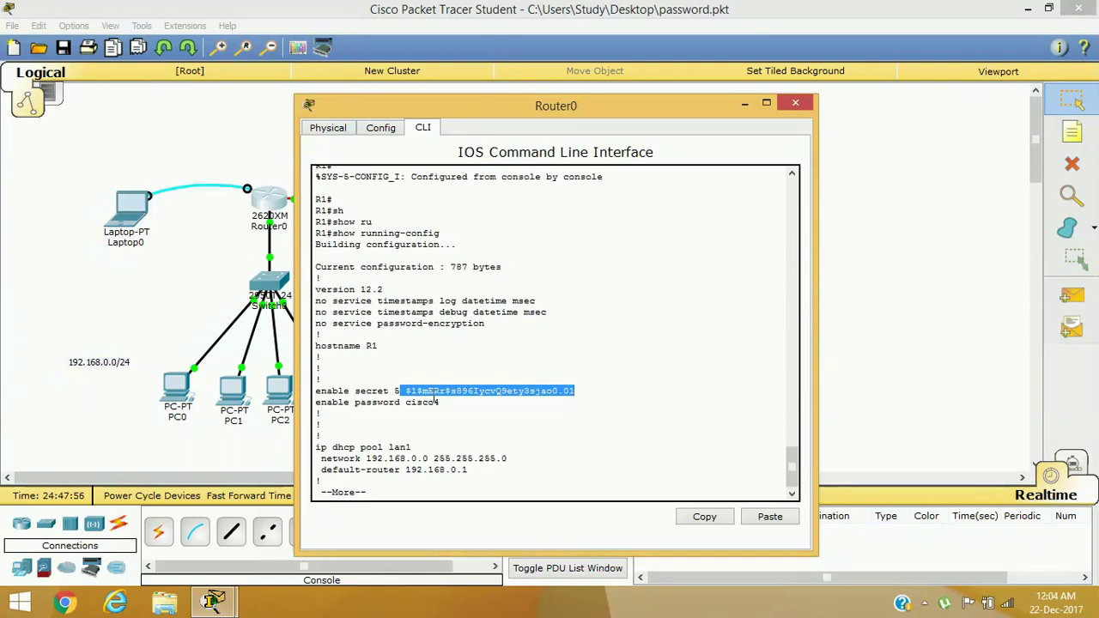
{"action": "left_click", "coordinate": [404, 387]}
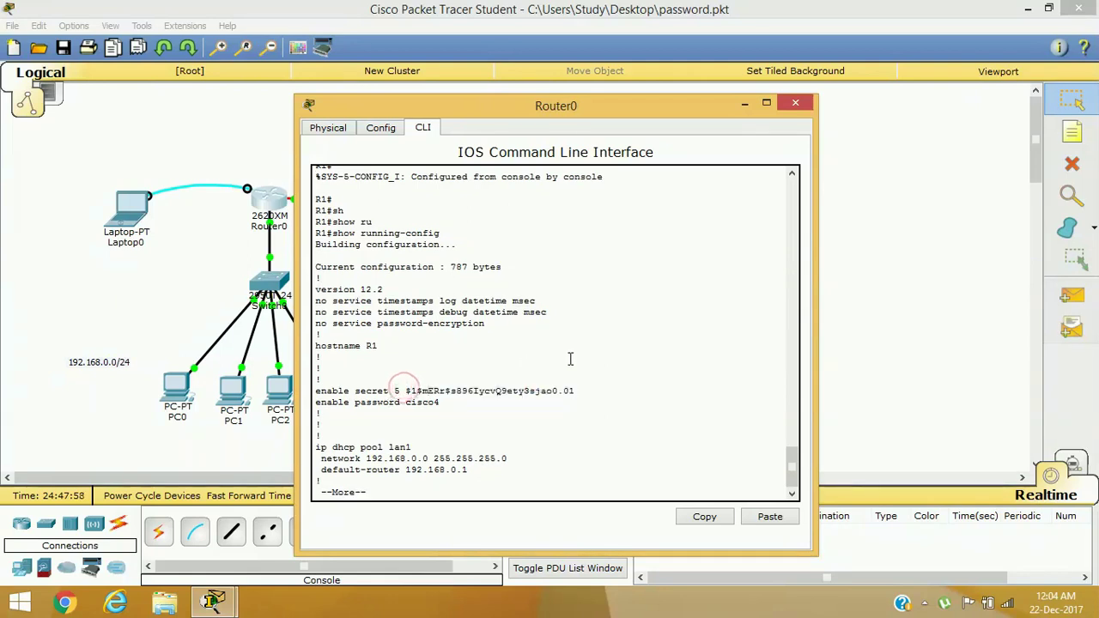
{"action": "left_click_drag", "start_coordinate": [400, 391], "coordinate": [581, 388]}
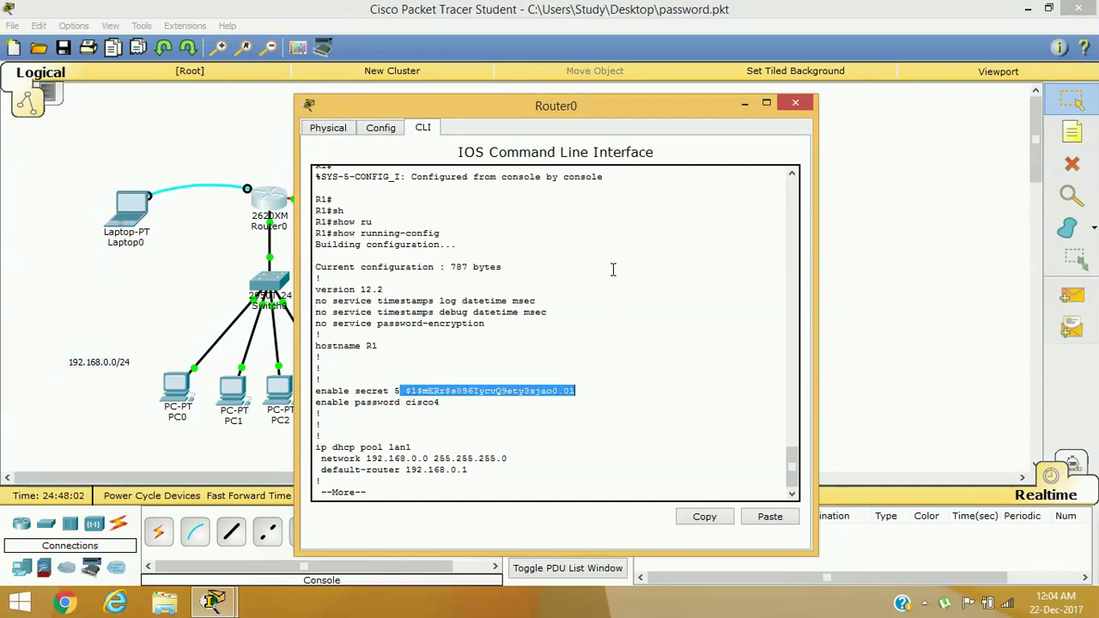
{"action": "left_click", "coordinate": [795, 103]}
In PC5's Command Prompt, end the old telnet session and telnet to 10.0.0.1 again
{"action": "left_click", "coordinate": [543, 337]}
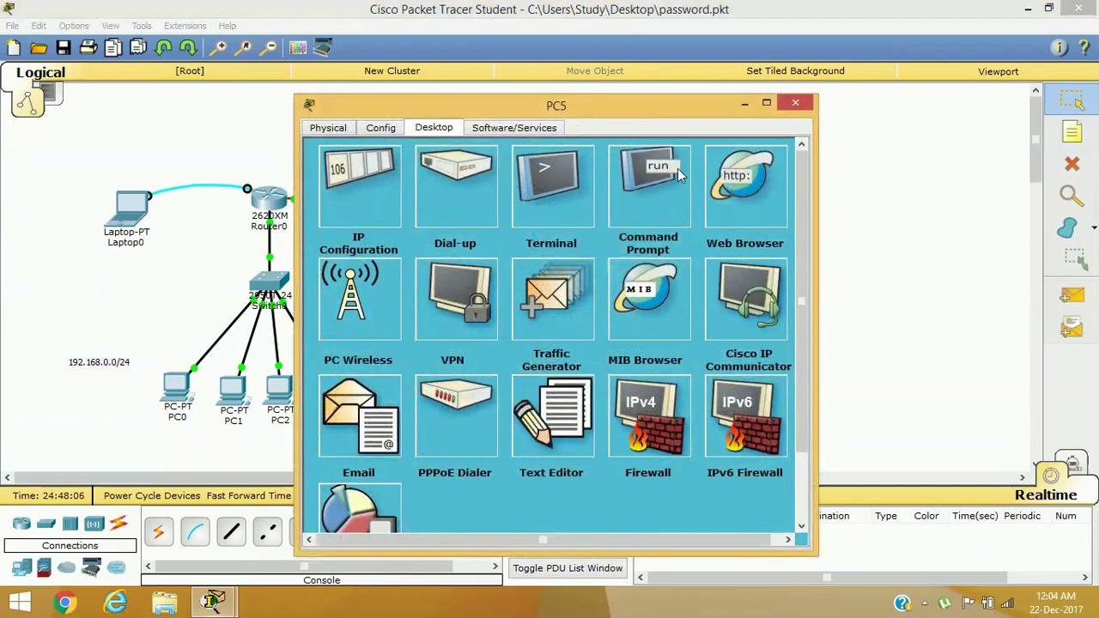
{"action": "left_click", "coordinate": [677, 168]}
{"action": "type", "text": "exit"}
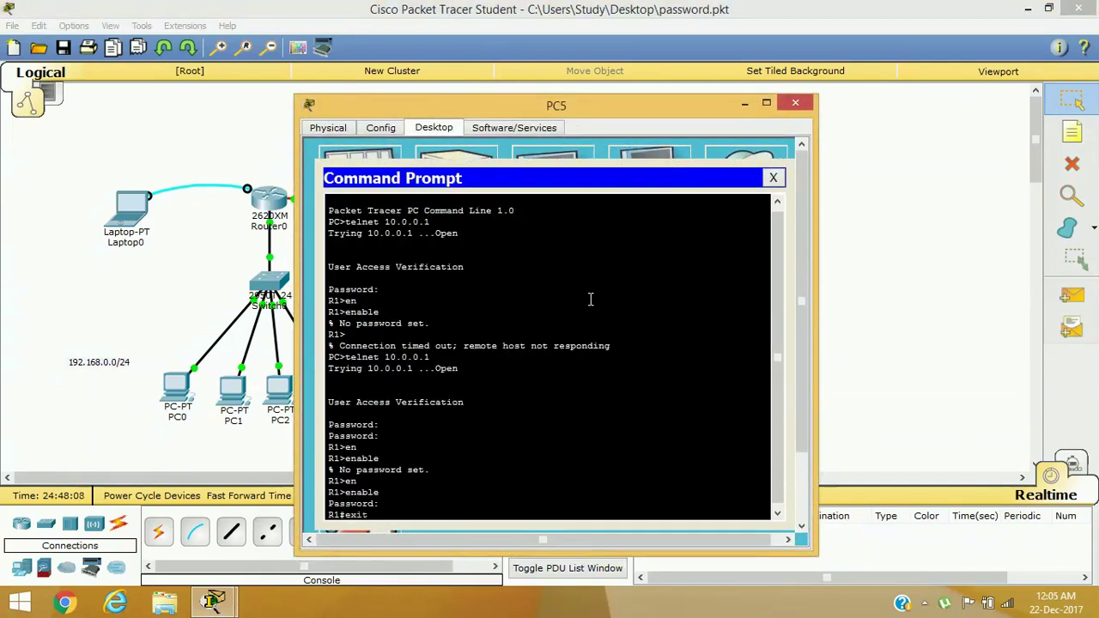
{"action": "key", "text": "Return"}
{"action": "key", "text": "Return"}
{"action": "key", "text": "Return"}
{"action": "key", "text": "Return"}
{"action": "key", "text": "Return"}
{"action": "key", "text": "Return"}
{"action": "key", "text": "Return"}
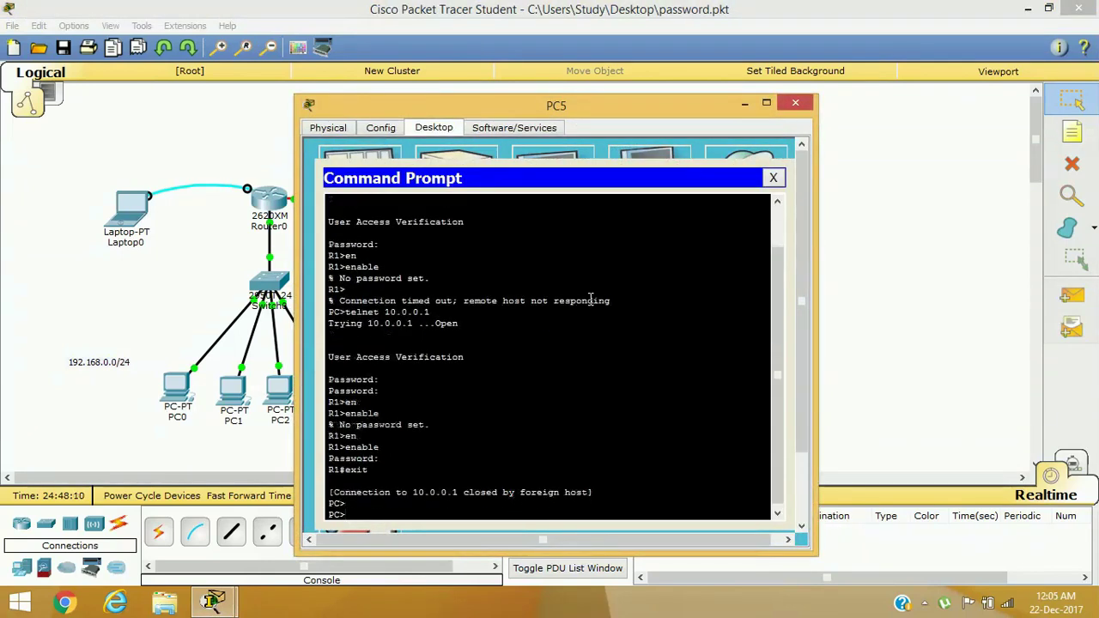
{"action": "type", "text": "tel"}
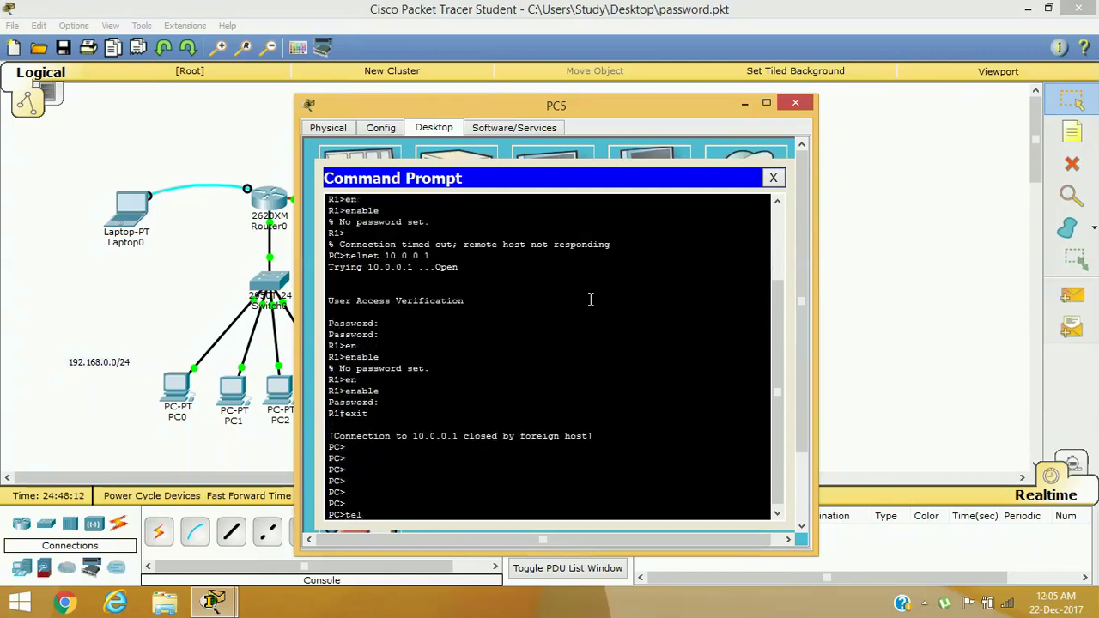
{"action": "type", "text": "net 1"}
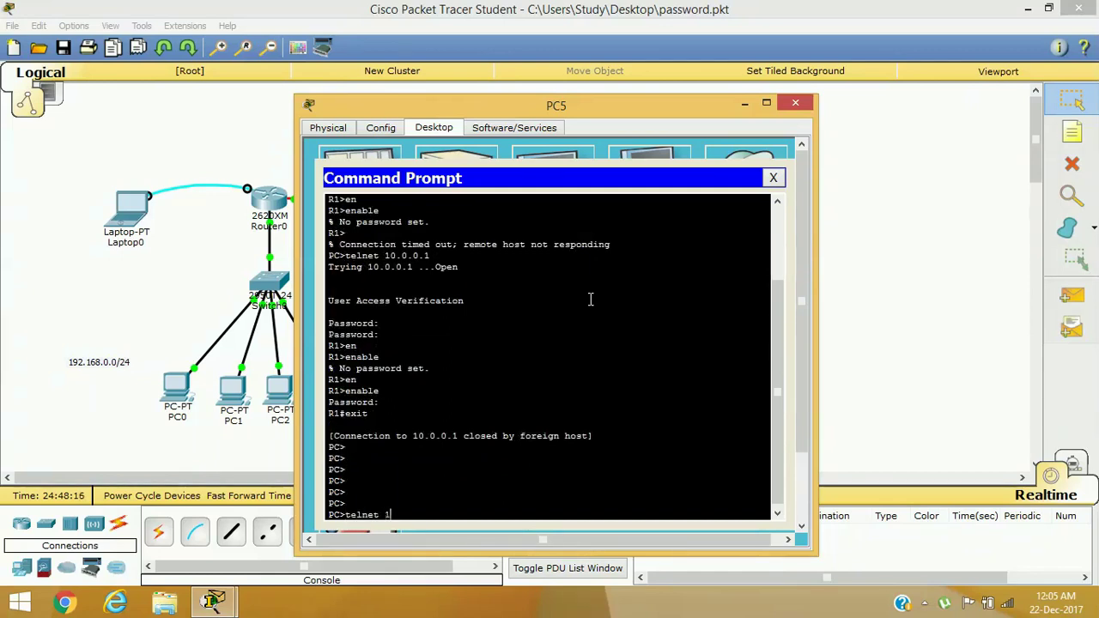
{"action": "type", "text": "0.0.0.1"}
{"action": "key", "text": "Return"}
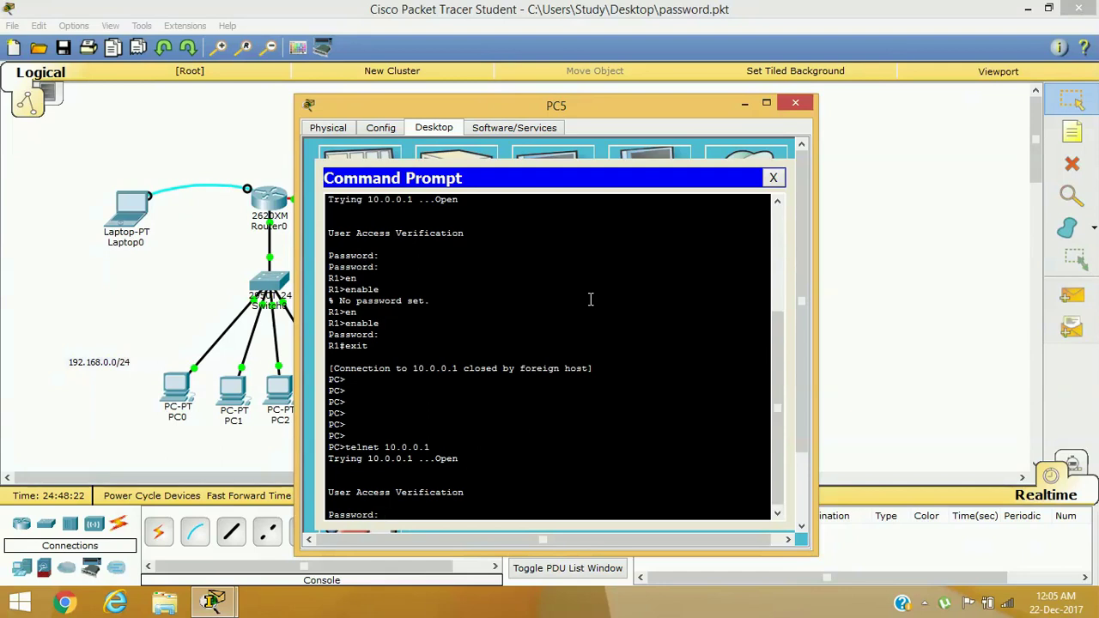
Log in with the VTY password, then reach R1# by entering the new enable secret
{"action": "key", "text": "Return"}
{"action": "key", "text": "Return"}
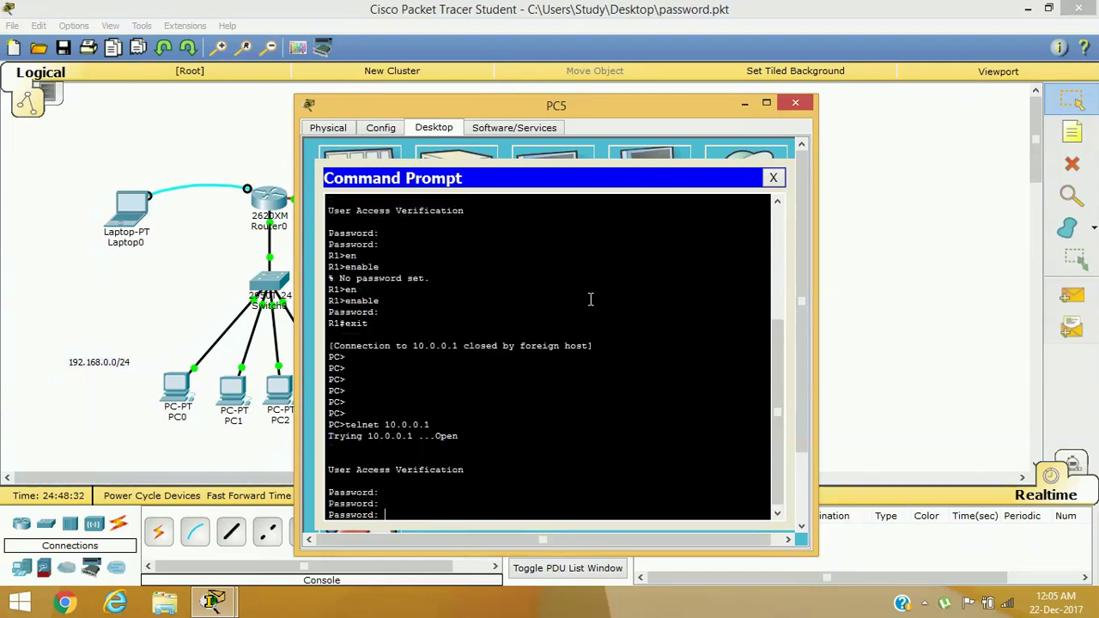
{"action": "key", "text": "Return"}
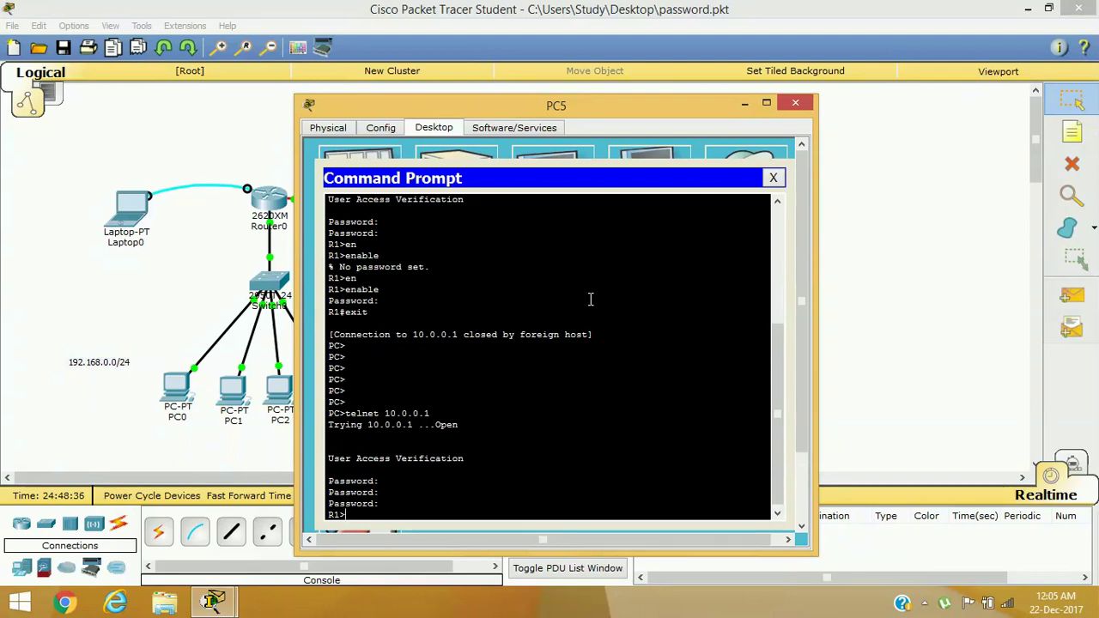
{"action": "type", "text": "en"}
{"action": "key", "text": "Tab"}
{"action": "key", "text": "Return"}
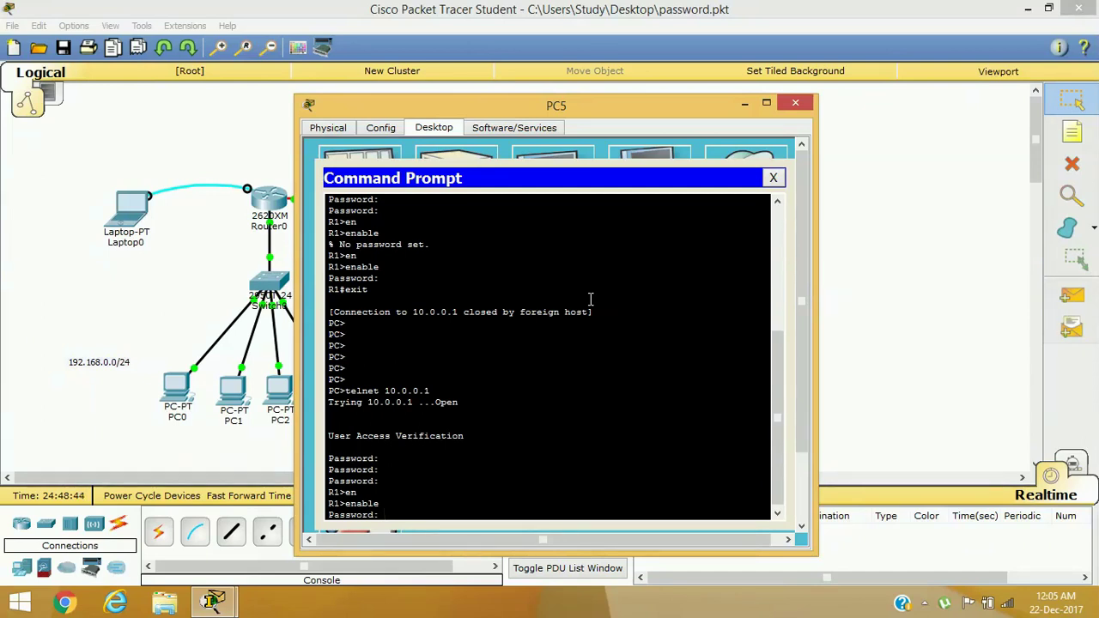
{"action": "key", "text": "Return"}
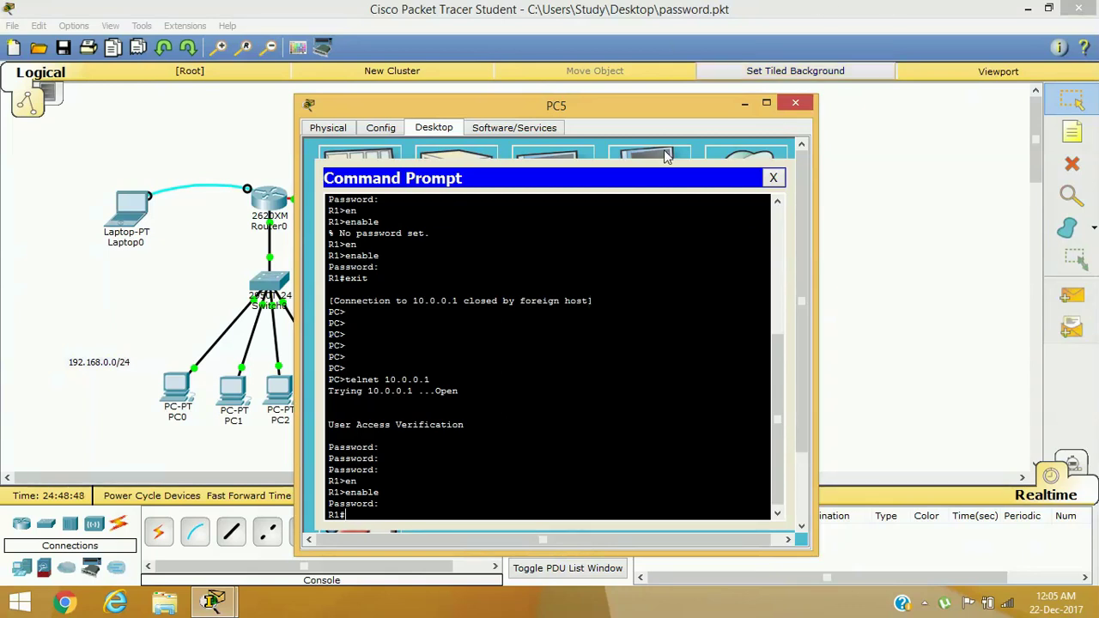
{"action": "left_click_drag", "start_coordinate": [398, 110], "coordinate": [508, 99]}
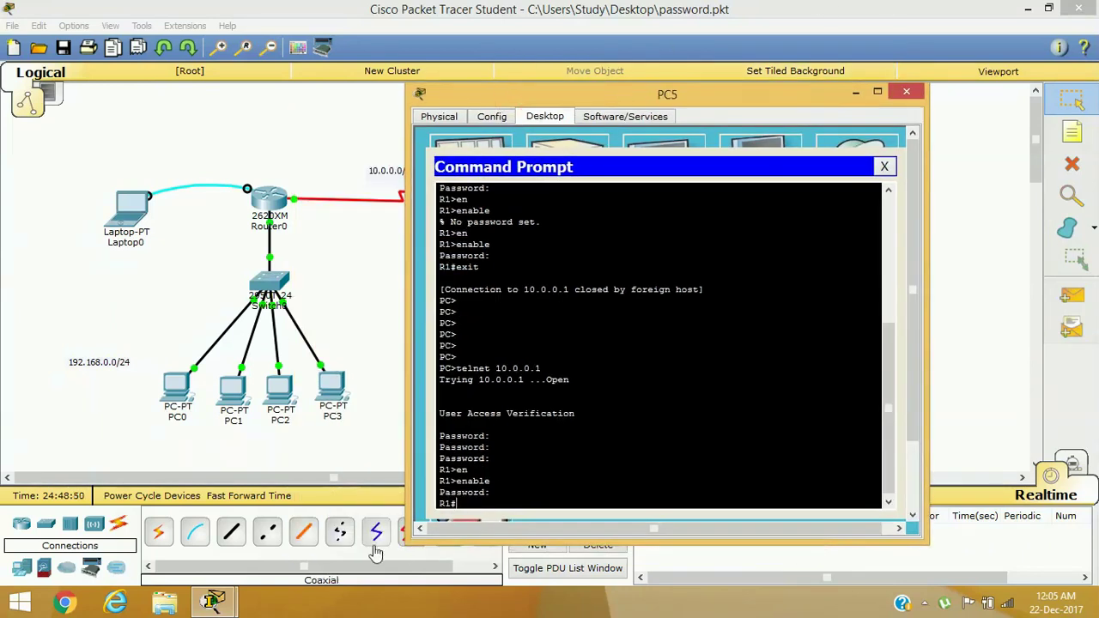
Display R1's running-config over the telnet session
{"action": "key", "text": "Tab"}
{"action": "type", "text": "ru"}
{"action": "key", "text": "Tab"}
{"action": "key", "text": "Return"}
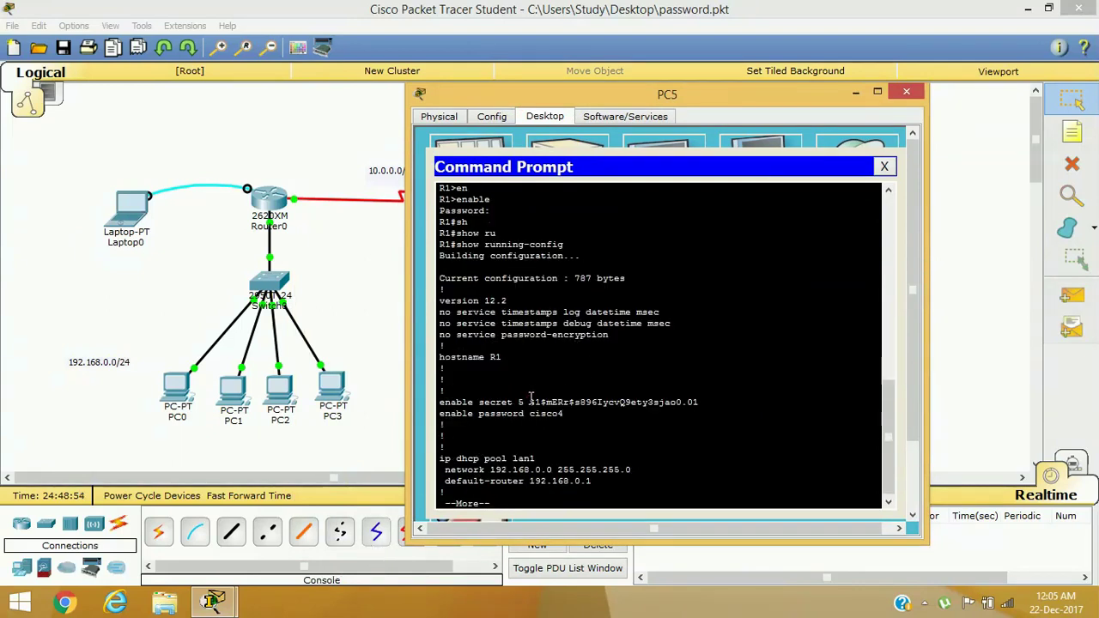
Highlight the type 5 enable secret and plain enable password lines, then close Command Prompt
{"action": "left_click_drag", "start_coordinate": [530, 401], "coordinate": [696, 402]}
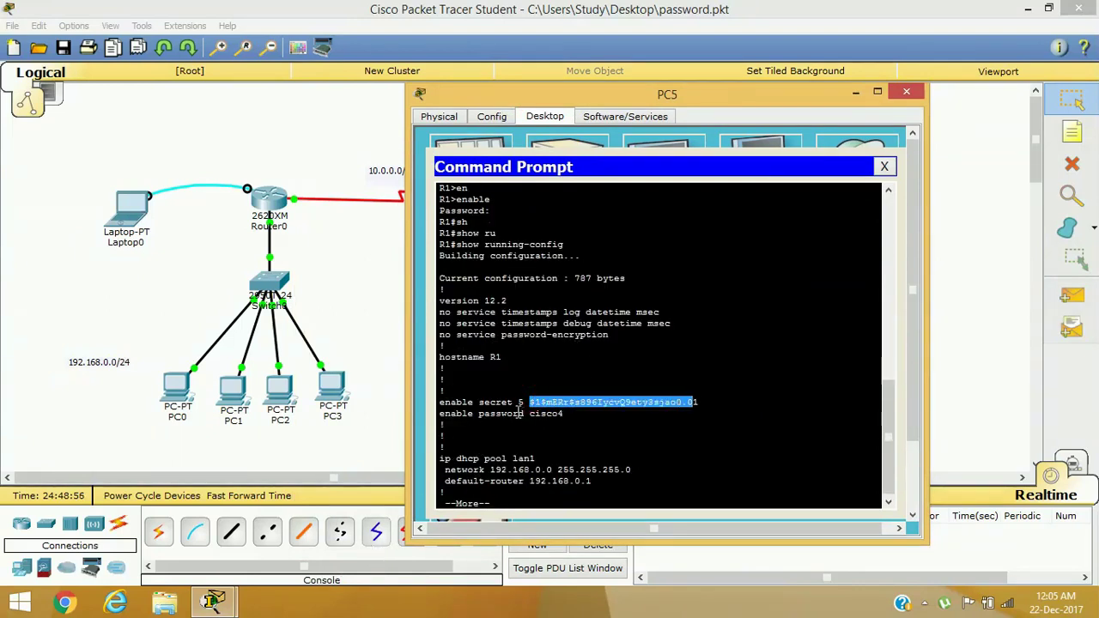
{"action": "left_click_drag", "start_coordinate": [438, 415], "coordinate": [574, 414]}
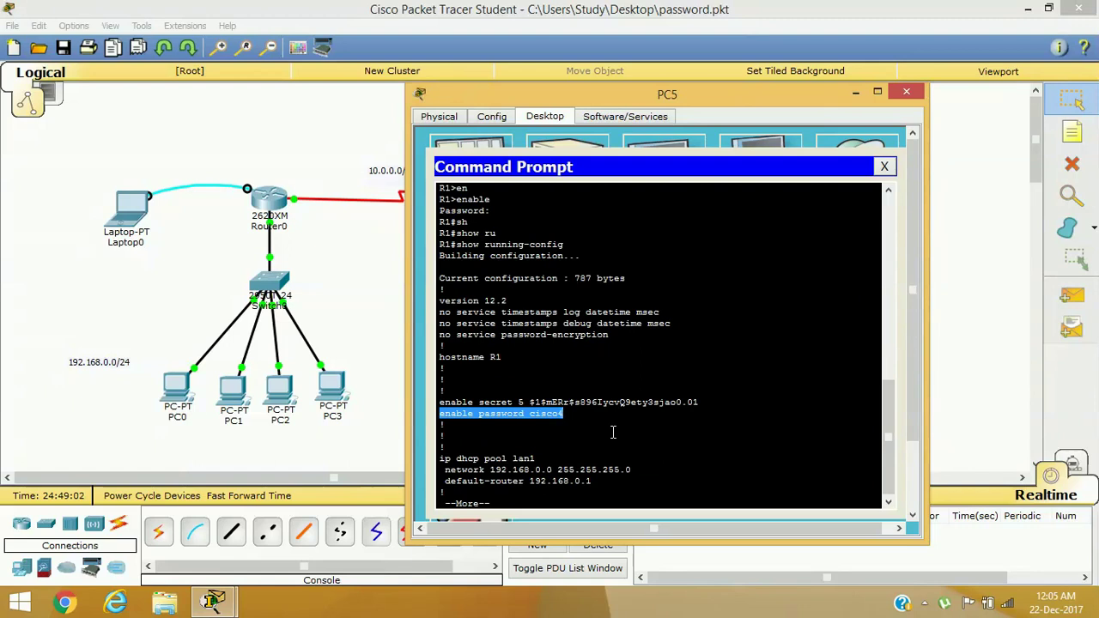
{"action": "left_click", "coordinate": [613, 432]}
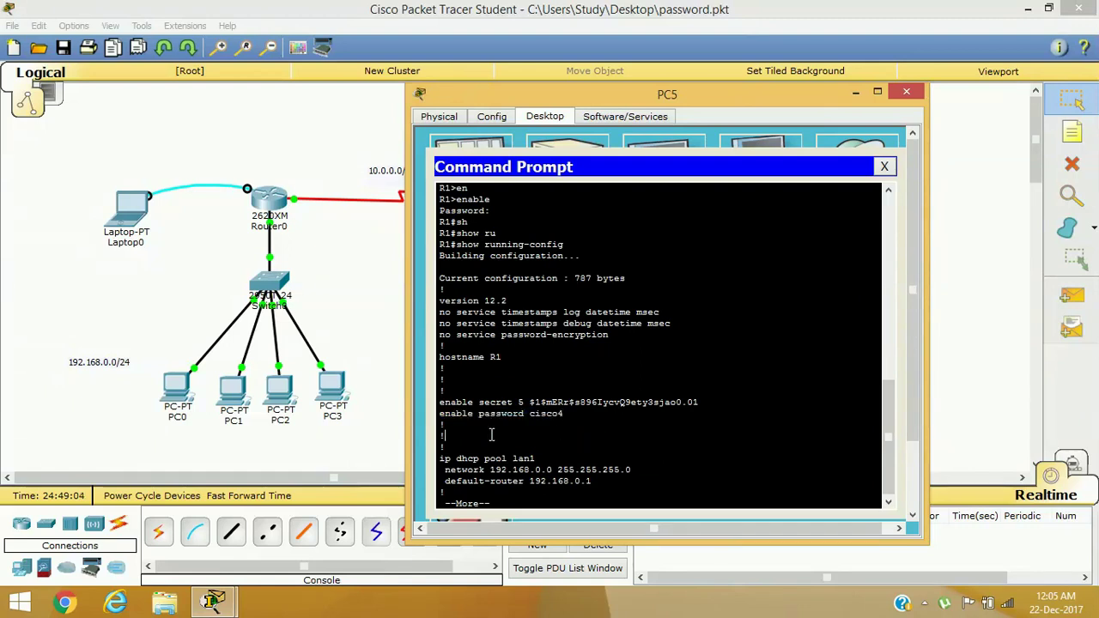
{"action": "left_click_drag", "start_coordinate": [474, 402], "coordinate": [530, 402]}
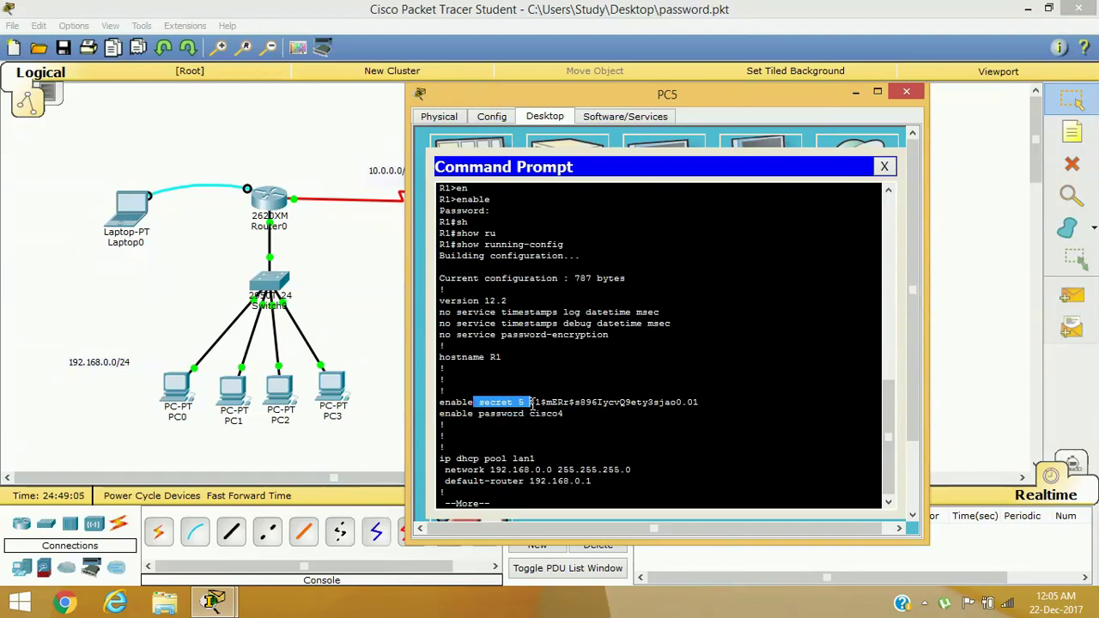
{"action": "left_click_drag", "start_coordinate": [441, 414], "coordinate": [599, 418]}
{"action": "left_click", "coordinate": [432, 410]}
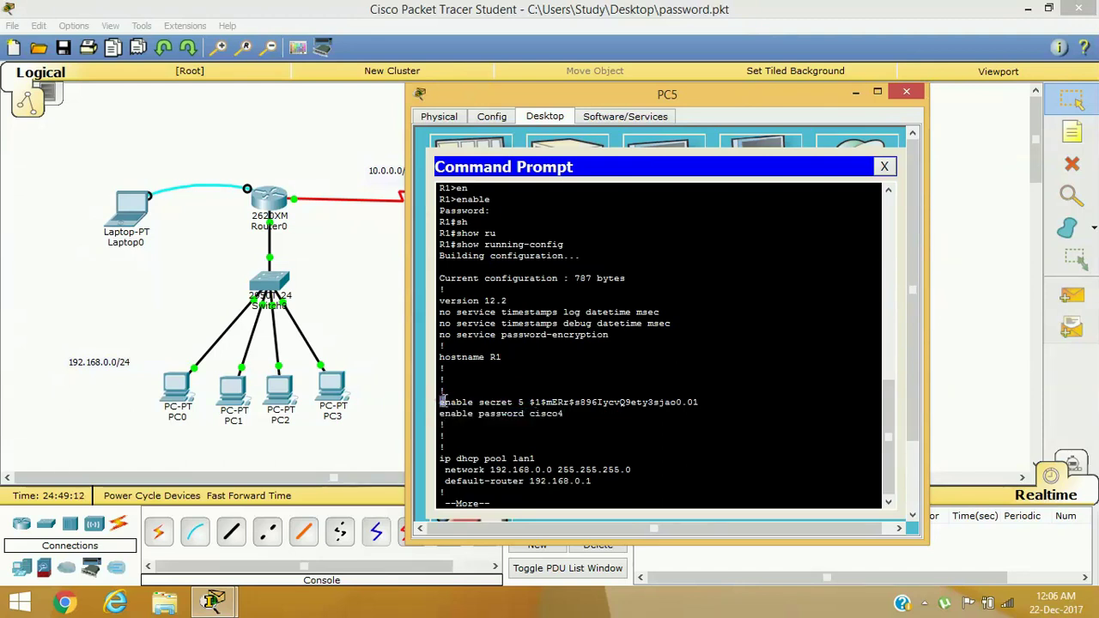
{"action": "left_click_drag", "start_coordinate": [438, 402], "coordinate": [501, 400]}
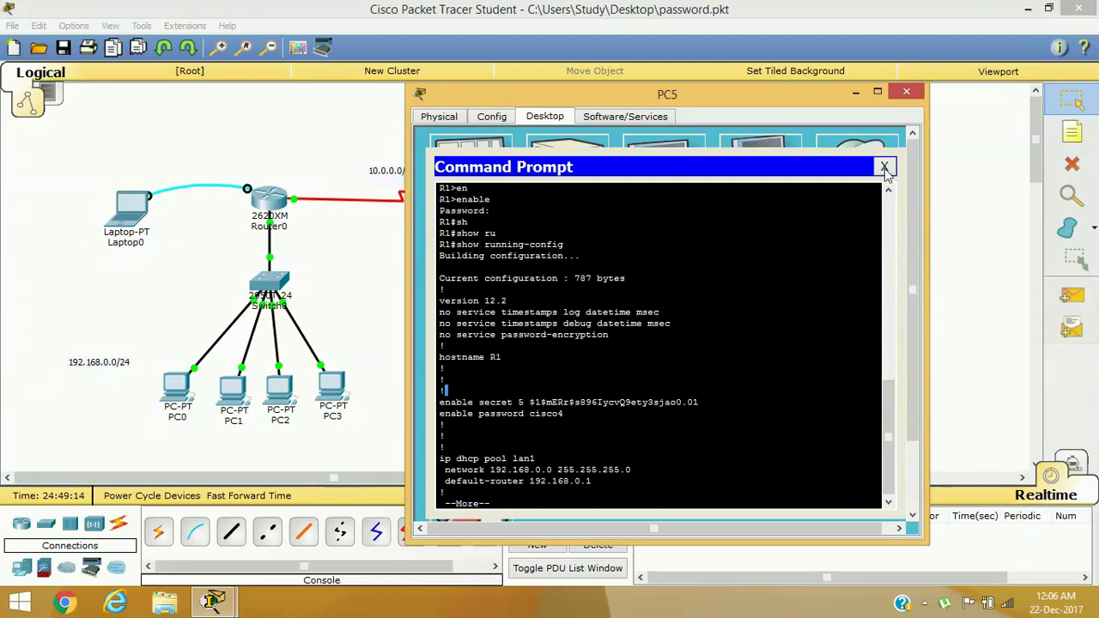
{"action": "left_click", "coordinate": [884, 166]}
Close PC5's device window to return to the full topology
{"action": "left_click", "coordinate": [908, 90]}
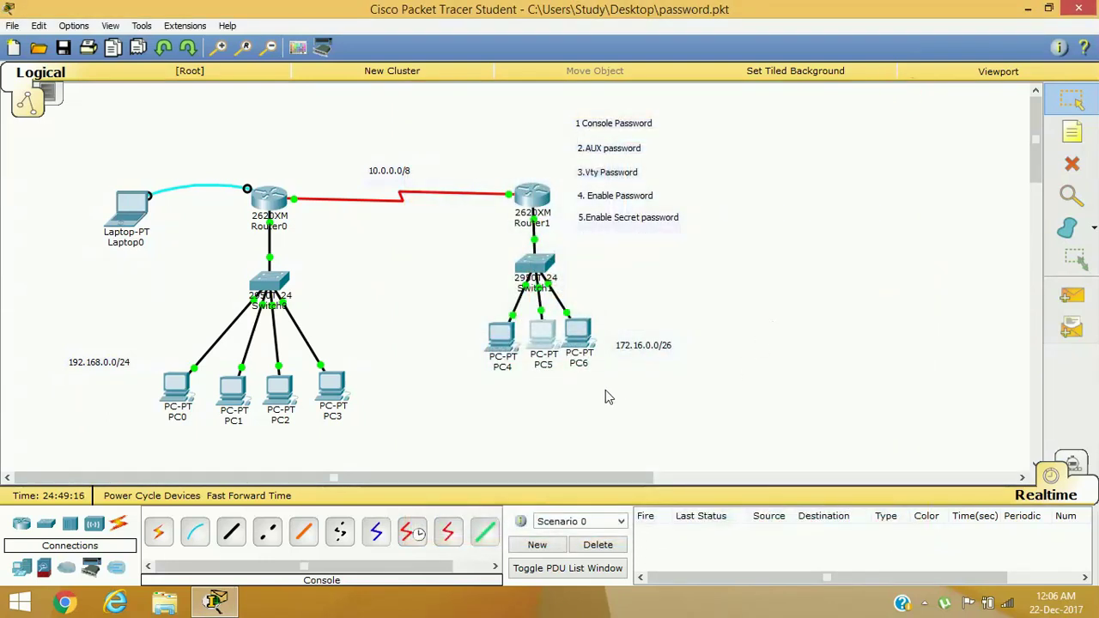